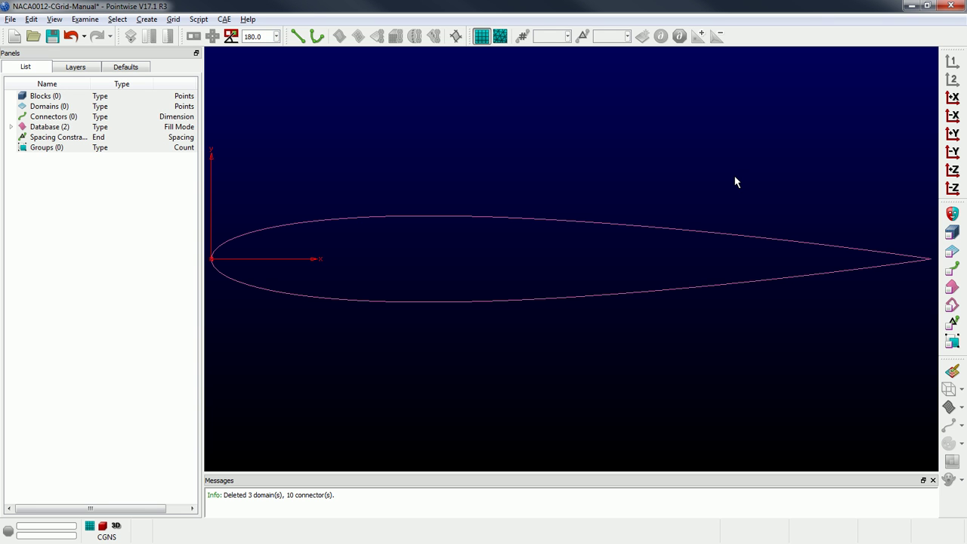
Set the default dimension for new connectors to 50.
{"action": "scroll", "coordinate": [735, 182], "scroll_direction": "down", "scroll_amount": 1}
{"action": "scroll", "coordinate": [739, 290], "scroll_direction": "down", "scroll_amount": 1}
{"action": "scroll", "coordinate": [742, 212], "scroll_direction": "up", "scroll_amount": 1}
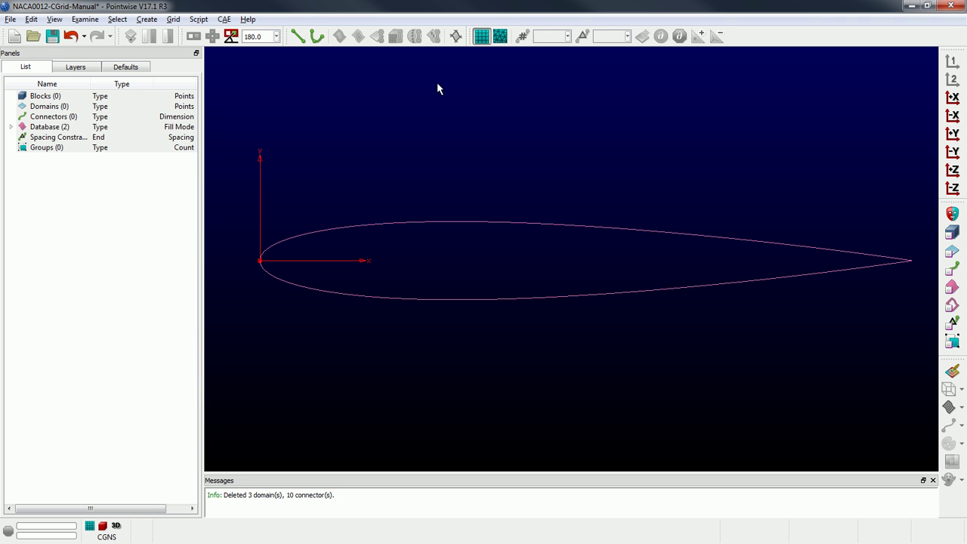
{"action": "left_click", "coordinate": [128, 66]}
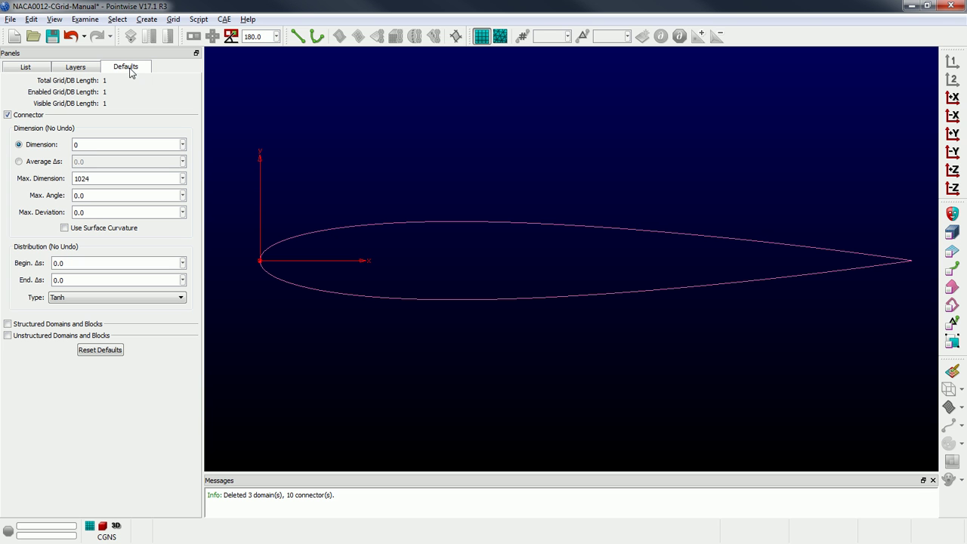
{"action": "double_click", "coordinate": [78, 145]}
{"action": "type", "text": "50"}
{"action": "left_click", "coordinate": [39, 68]}
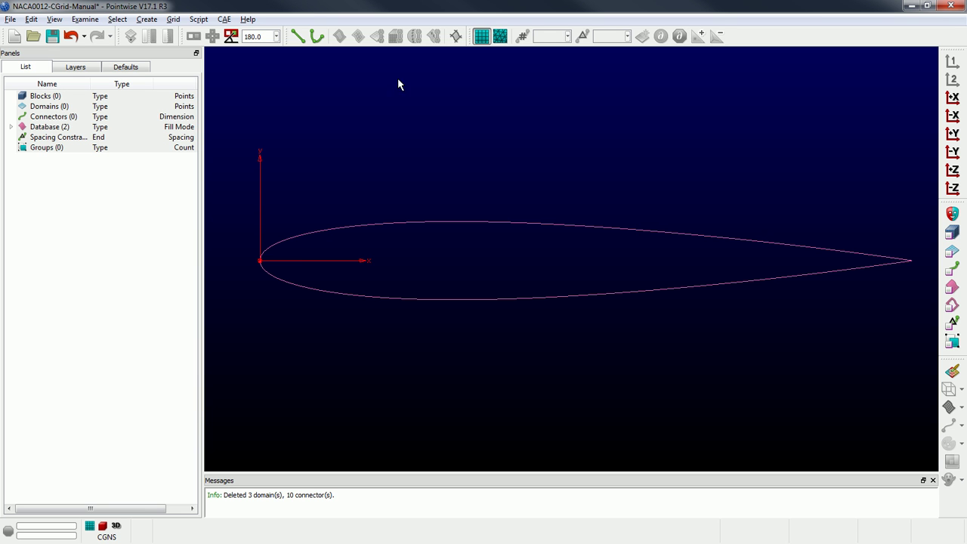
Select all database curves of the airfoil and create connectors on them.
{"action": "left_click", "coordinate": [952, 287]}
{"action": "key", "text": "ctrl+a"}
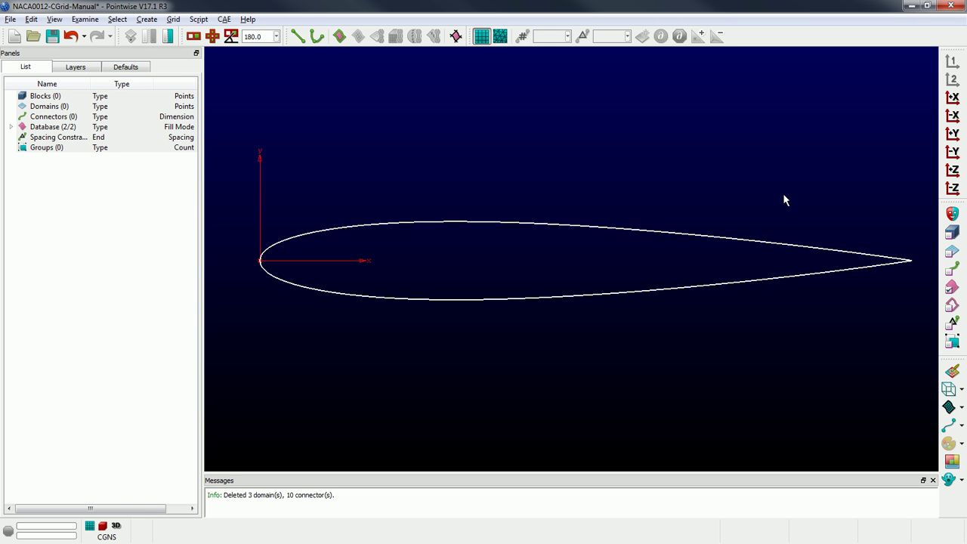
{"action": "left_click", "coordinate": [340, 39]}
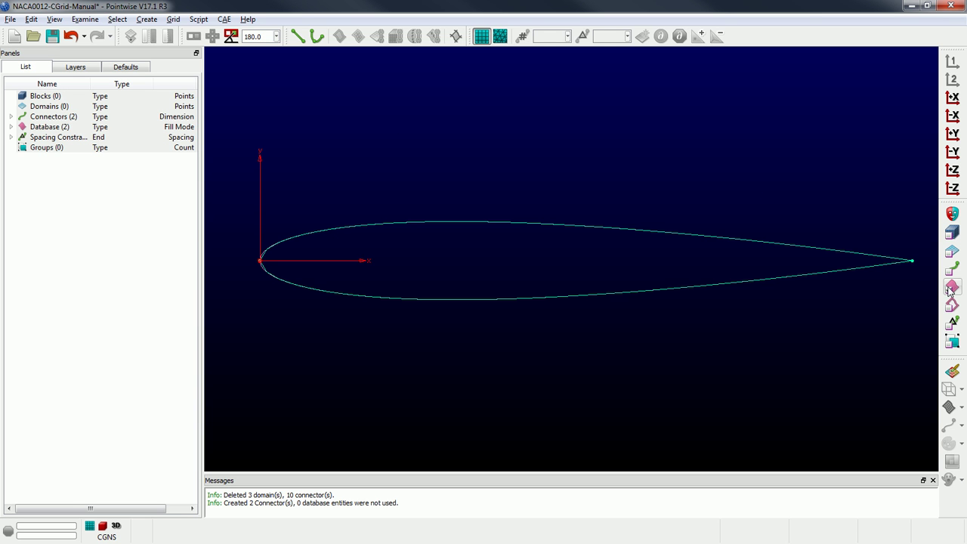
Select the upper and lower airfoil connectors and turn on the display of their grid points.
{"action": "left_click", "coordinate": [858, 262]}
{"action": "left_click_drag", "start_coordinate": [748, 227], "coordinate": [741, 330]}
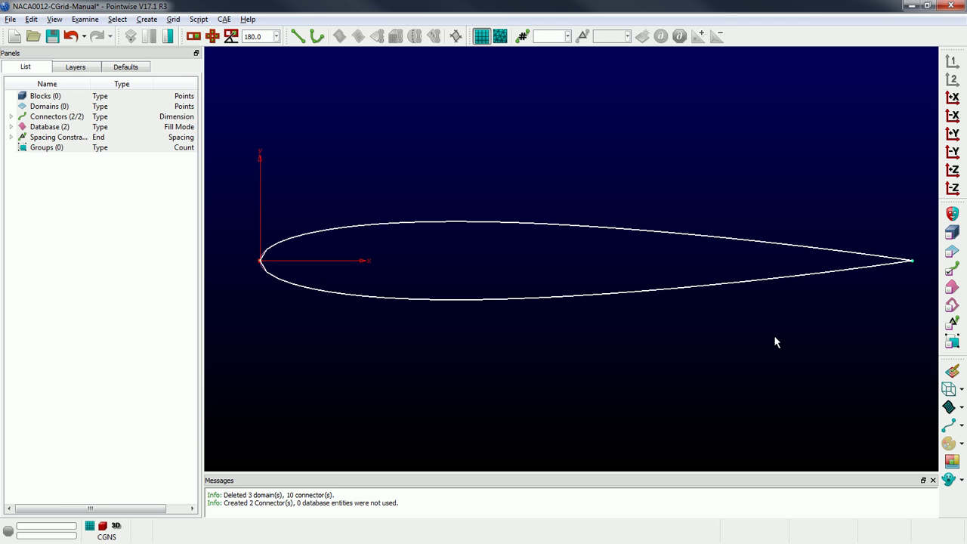
{"action": "left_click", "coordinate": [961, 427]}
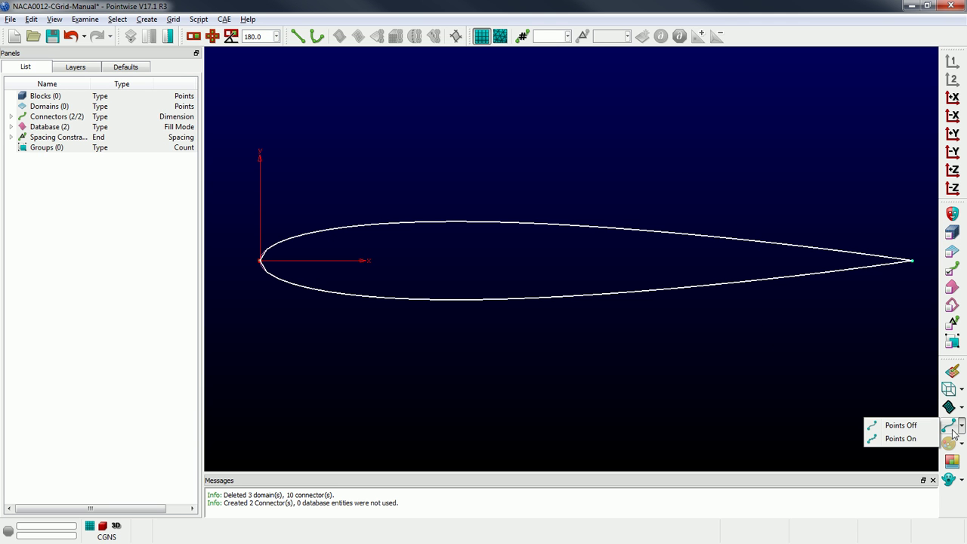
{"action": "left_click", "coordinate": [901, 439]}
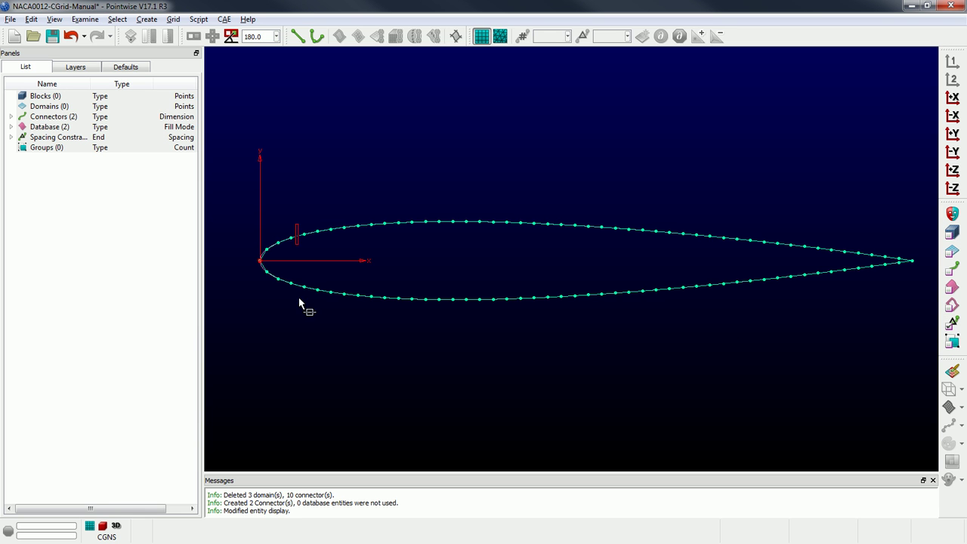
Set the leading-edge spacing of both airfoil connectors to 0.001.
{"action": "left_click_drag", "start_coordinate": [296, 225], "coordinate": [288, 324]}
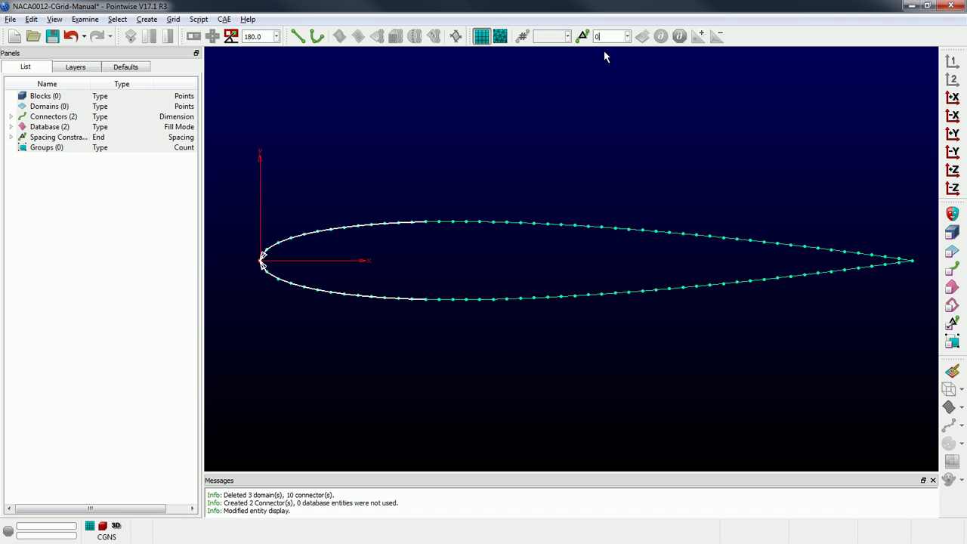
{"action": "key", "text": "Return"}
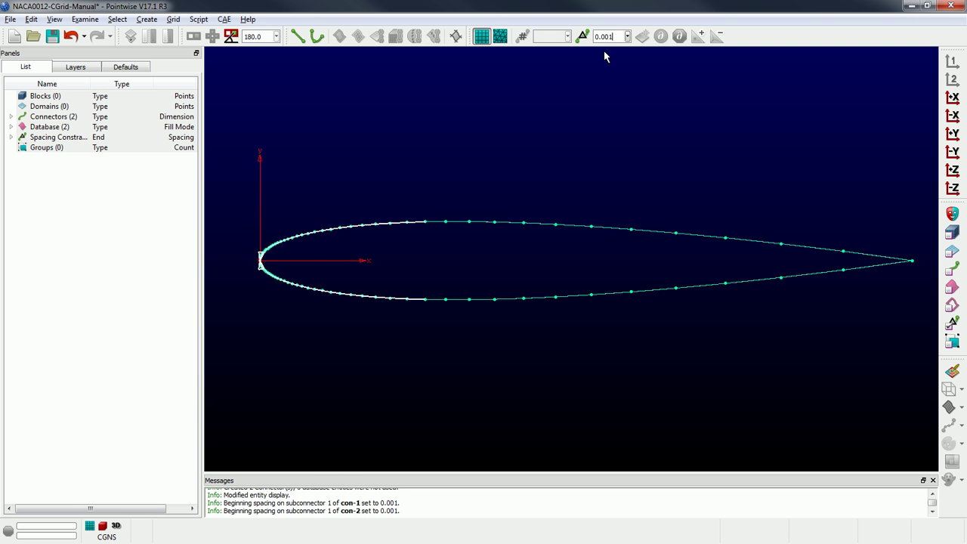
{"action": "left_click", "coordinate": [568, 95]}
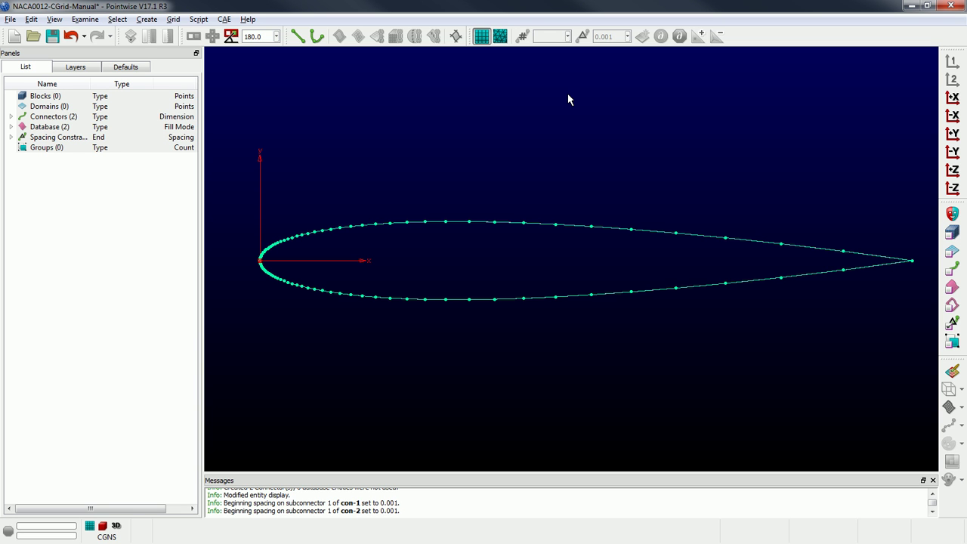
Set the trailing-edge spacing of both airfoil connectors to 0.01.
{"action": "left_click_drag", "start_coordinate": [833, 207], "coordinate": [853, 328]}
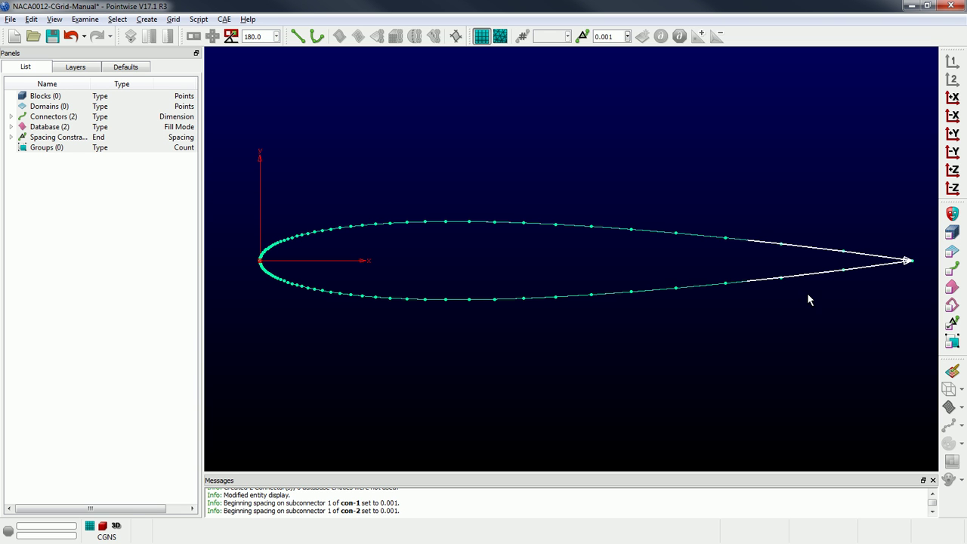
{"action": "left_click", "coordinate": [605, 36]}
{"action": "key", "text": "Return"}
{"action": "left_click", "coordinate": [632, 130]}
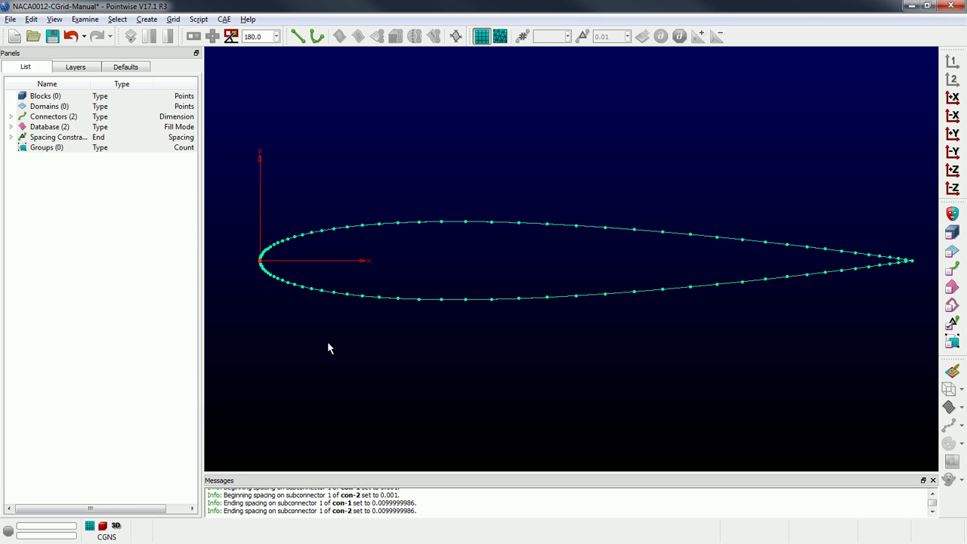
Start a two-point connector at the airfoil's trailing-edge point.
{"action": "scroll", "coordinate": [236, 255], "scroll_direction": "down", "scroll_amount": 3}
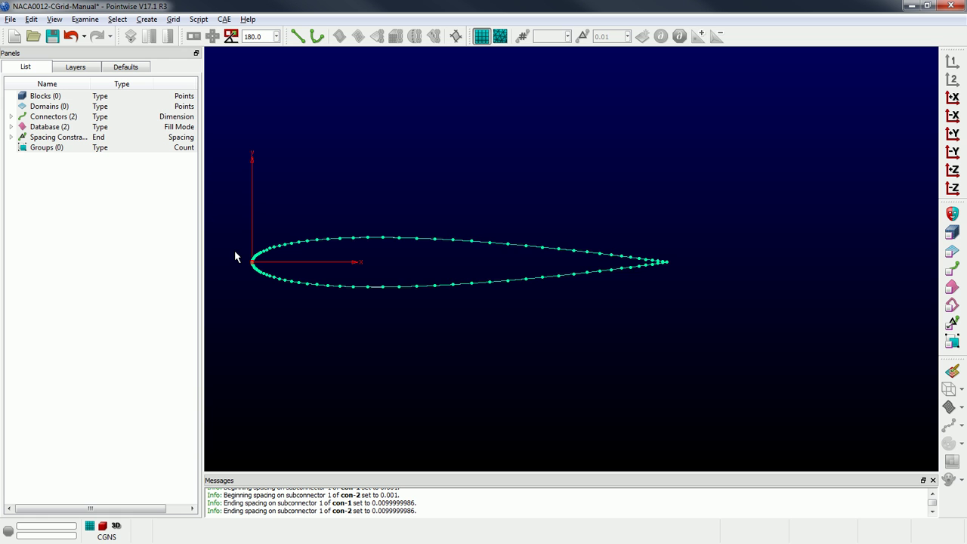
{"action": "scroll", "coordinate": [235, 257], "scroll_direction": "down", "scroll_amount": 2}
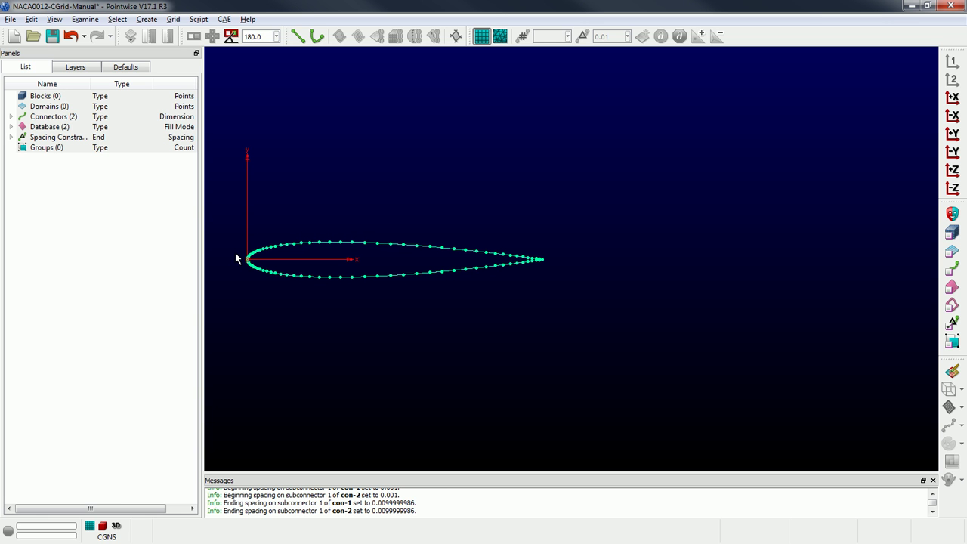
{"action": "left_click", "coordinate": [301, 38]}
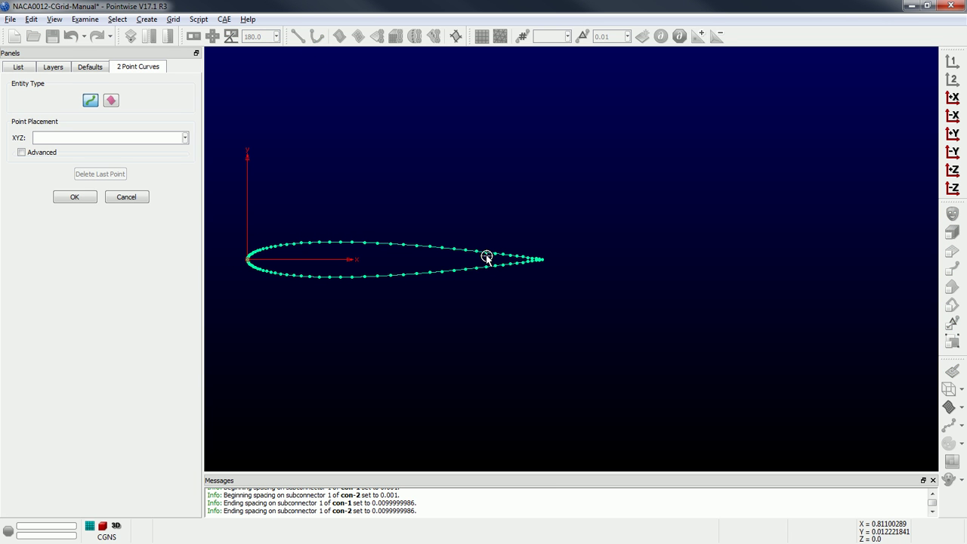
{"action": "scroll", "coordinate": [542, 272], "scroll_direction": "up", "scroll_amount": 4}
{"action": "scroll", "coordinate": [543, 272], "scroll_direction": "up", "scroll_amount": 3}
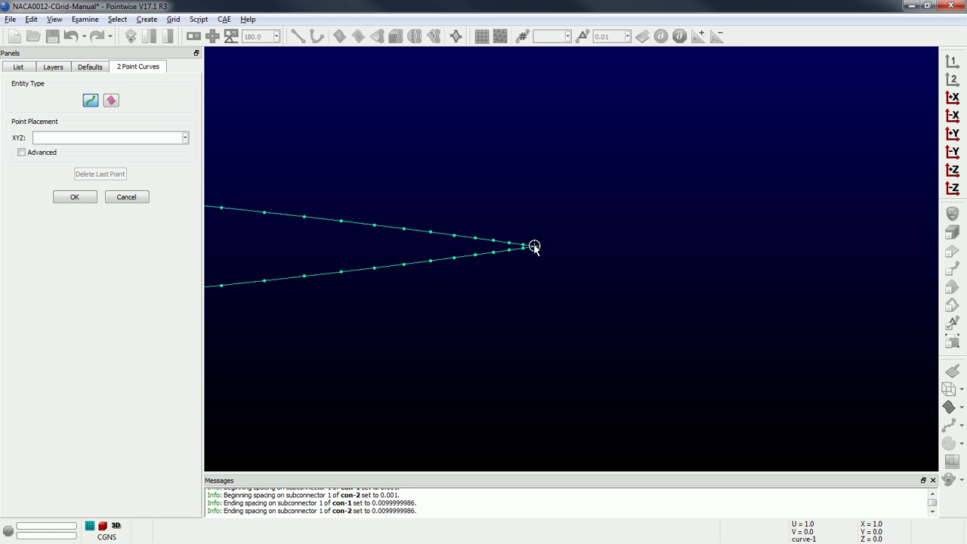
{"action": "scroll", "coordinate": [535, 246], "scroll_direction": "up", "scroll_amount": 1}
{"action": "left_click", "coordinate": [535, 247]}
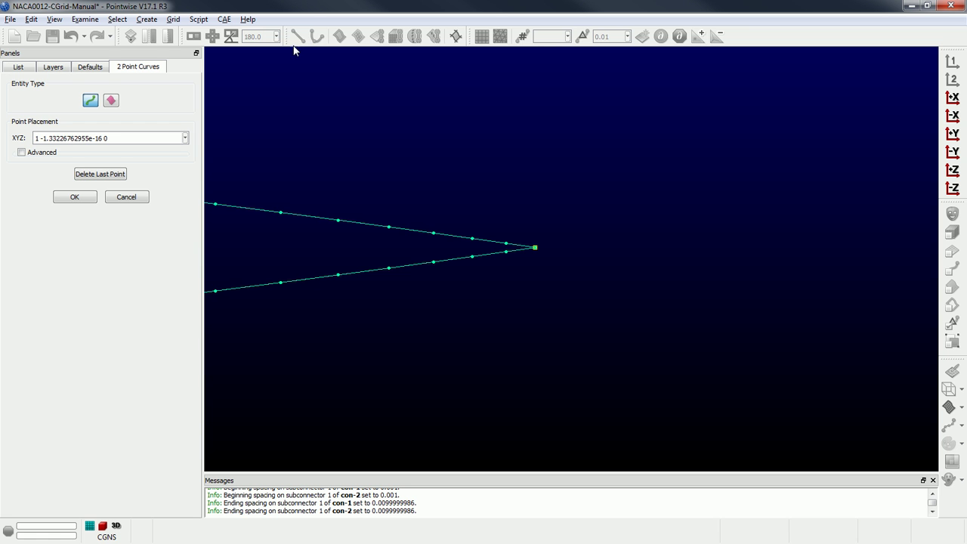
Place the wake connector's end point at X = 20, keeping the trailing edge's Y and Z, and finish the curve.
{"action": "scroll", "coordinate": [482, 168], "scroll_direction": "down", "scroll_amount": 4}
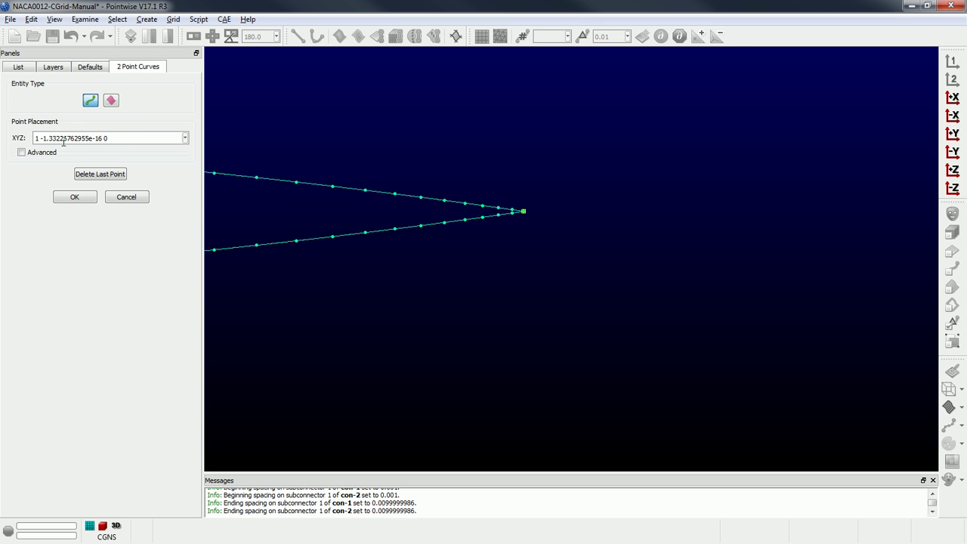
{"action": "double_click", "coordinate": [37, 137]}
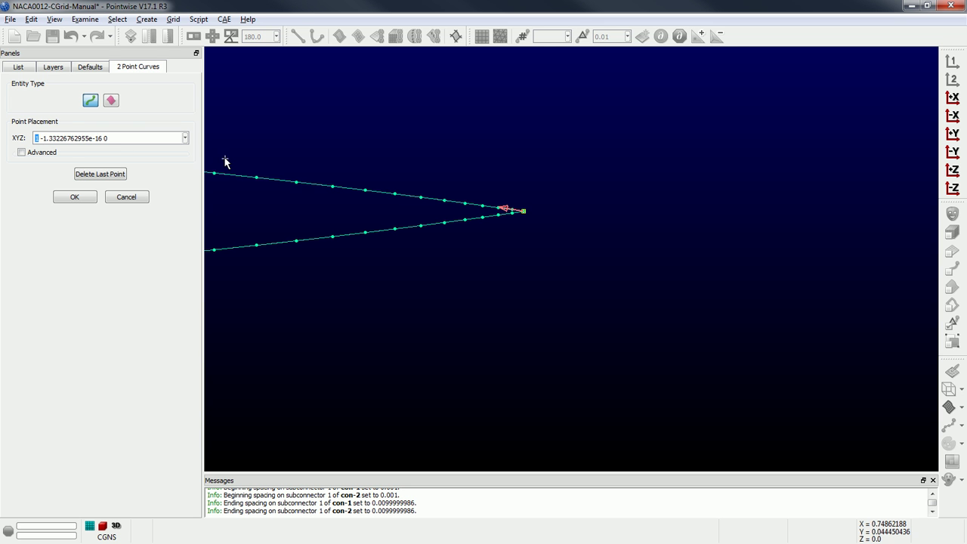
{"action": "type", "text": "20"}
{"action": "key", "text": "Return"}
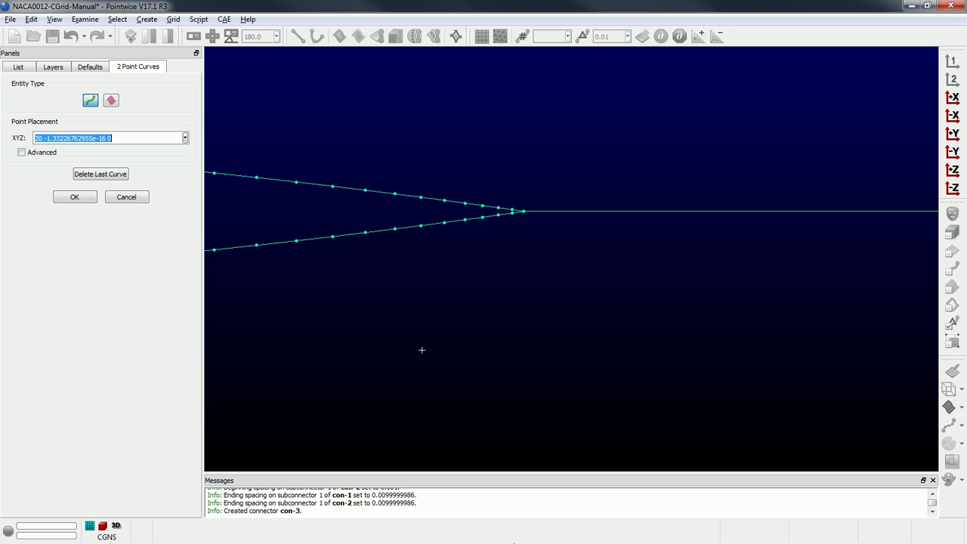
{"action": "scroll", "coordinate": [313, 356], "scroll_direction": "down", "scroll_amount": 5}
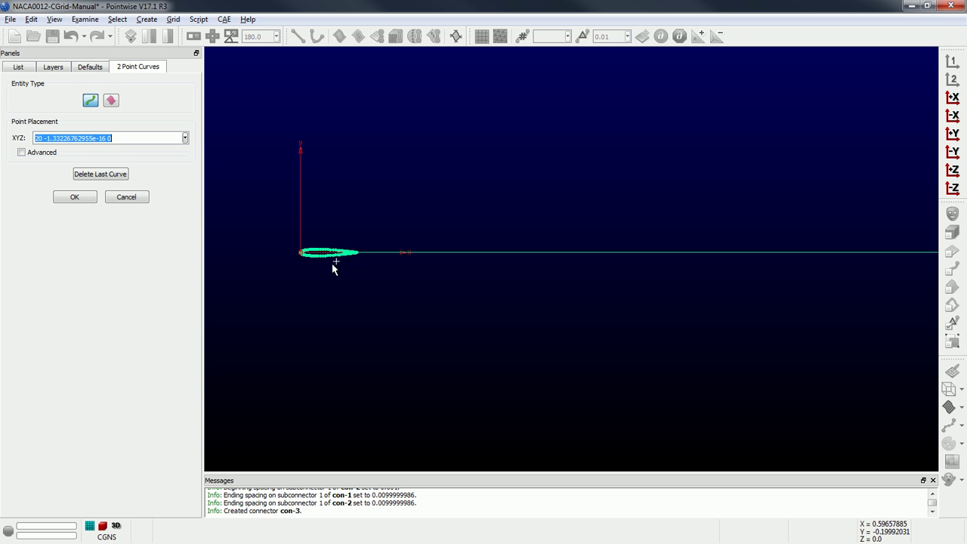
{"action": "scroll", "coordinate": [319, 261], "scroll_direction": "down", "scroll_amount": 2}
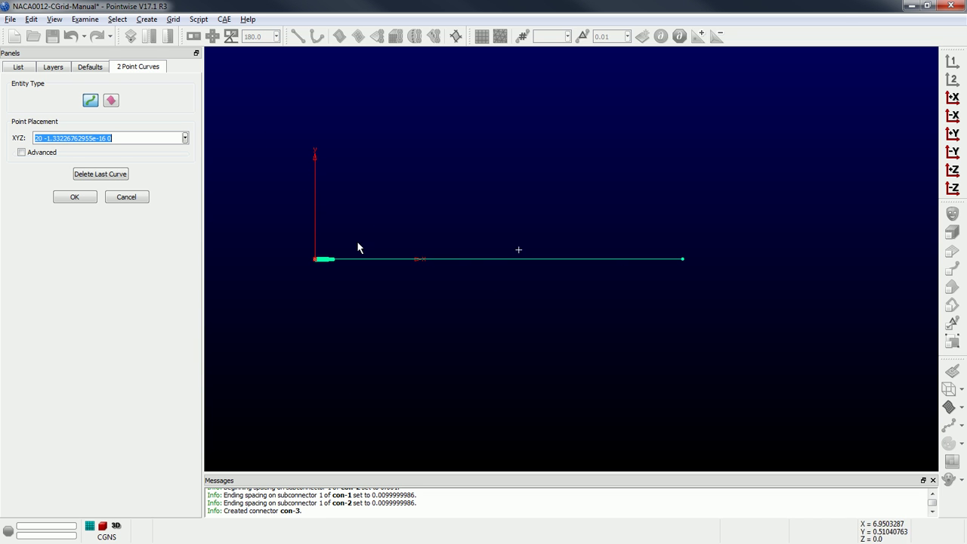
{"action": "left_click", "coordinate": [73, 196]}
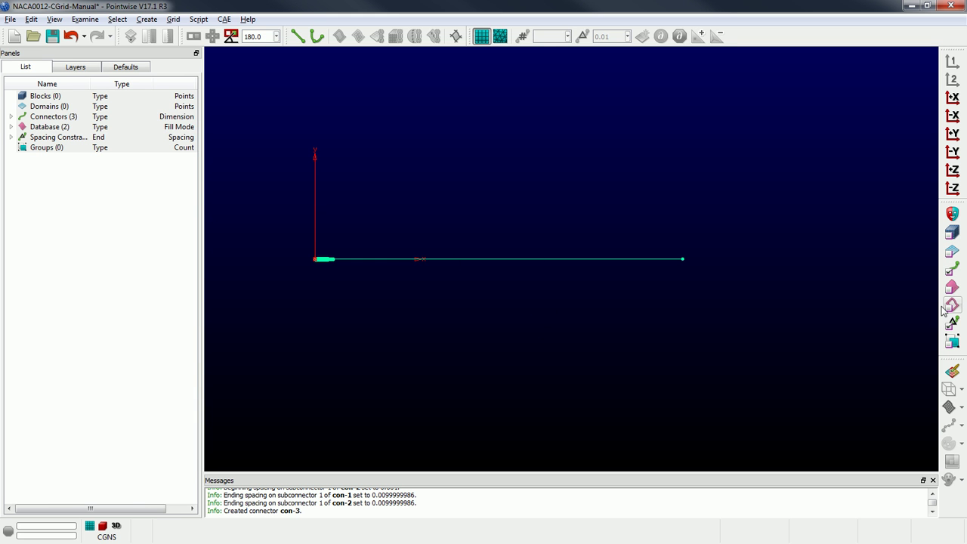
Turn on the display of grid points for the wake connector behind the airfoil.
{"action": "left_click", "coordinate": [616, 259]}
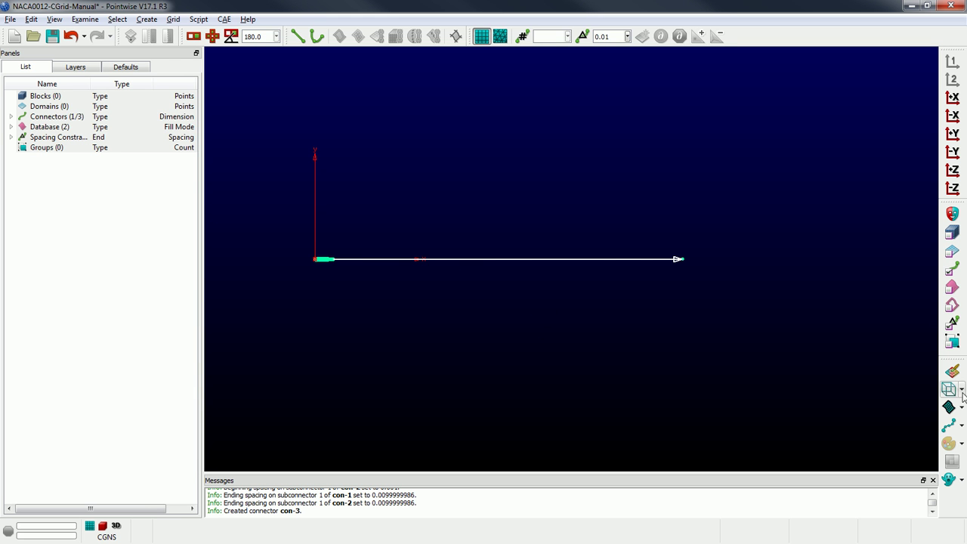
{"action": "left_click", "coordinate": [950, 426]}
{"action": "left_click", "coordinate": [846, 383]}
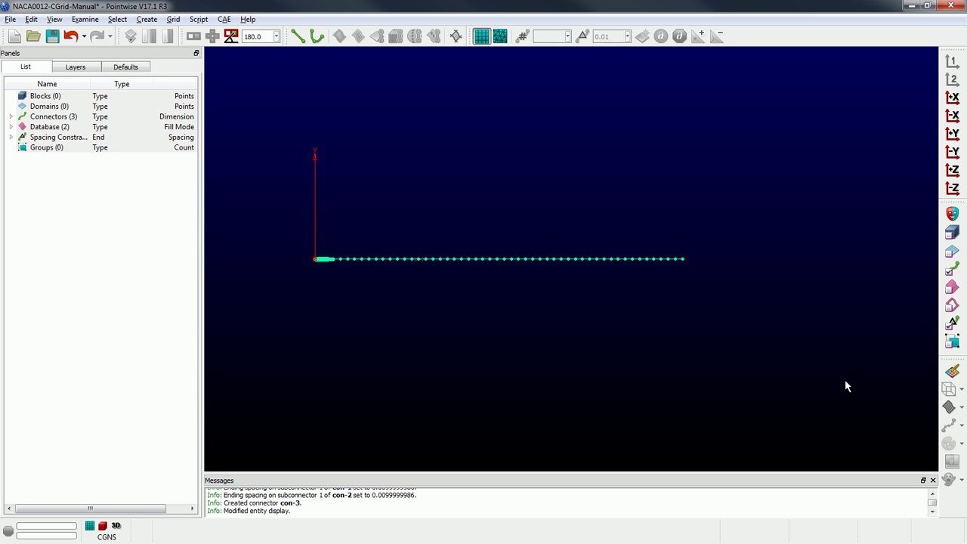
{"action": "scroll", "coordinate": [316, 259], "scroll_direction": "up", "scroll_amount": 2}
{"action": "scroll", "coordinate": [316, 258], "scroll_direction": "up", "scroll_amount": 2}
{"action": "scroll", "coordinate": [401, 280], "scroll_direction": "up", "scroll_amount": 5}
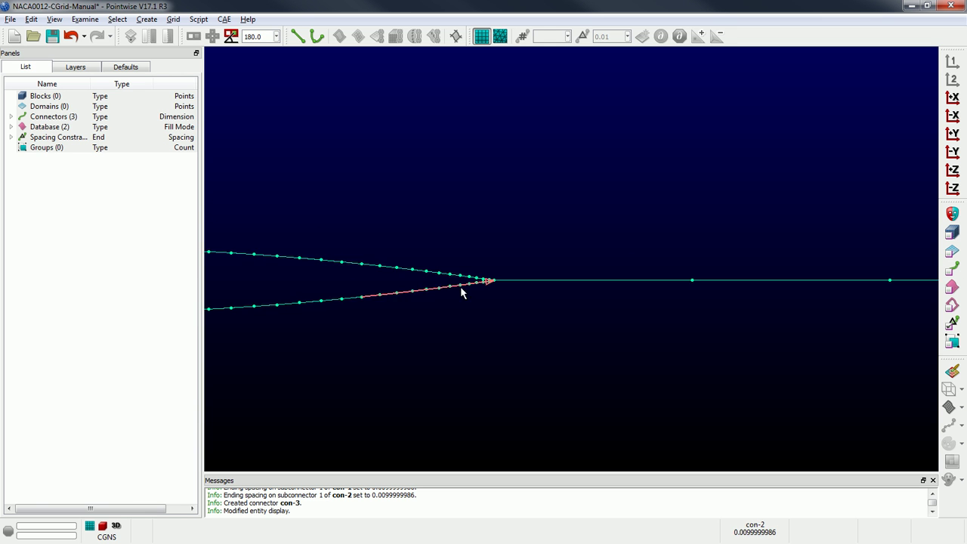
{"action": "left_click", "coordinate": [542, 263]}
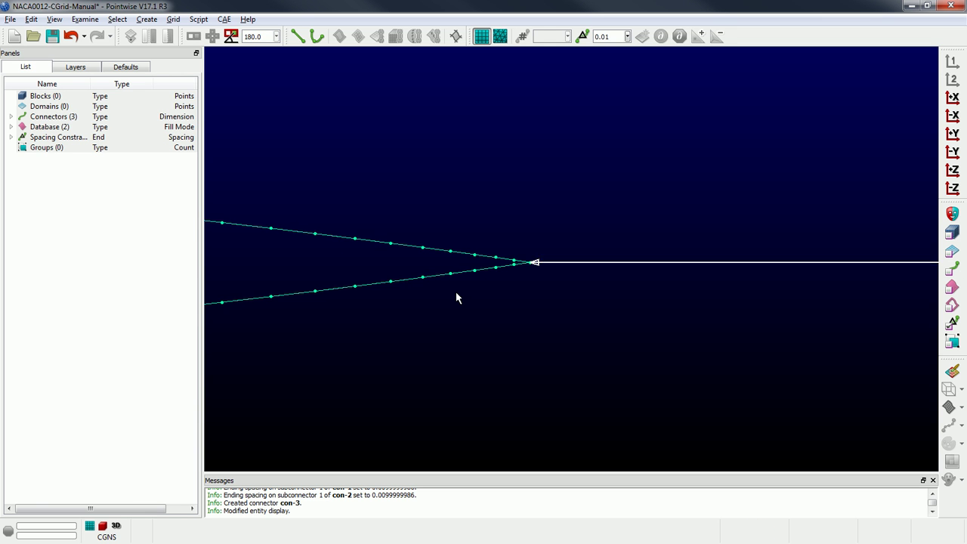
{"action": "scroll", "coordinate": [512, 281], "scroll_direction": "up", "scroll_amount": 2}
{"action": "left_click", "coordinate": [527, 281]}
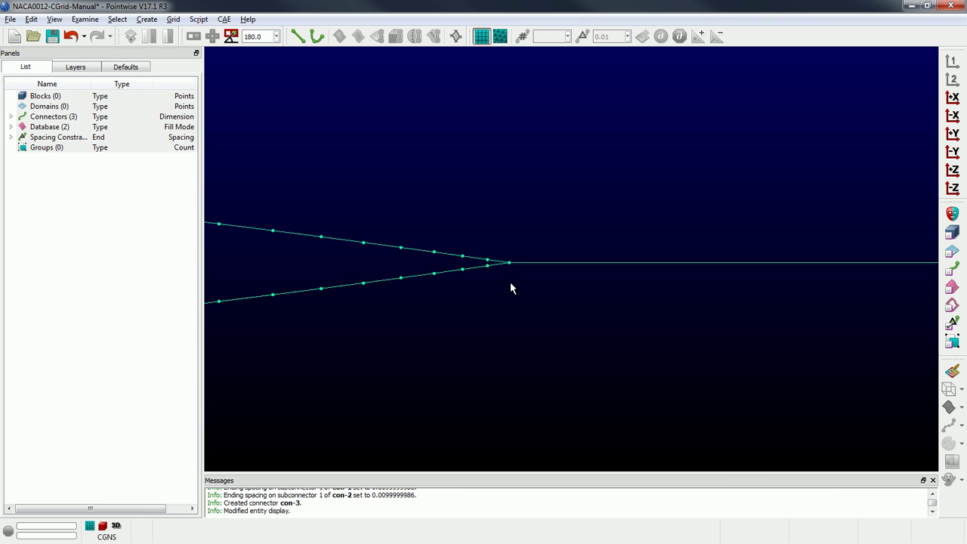
{"action": "left_click", "coordinate": [526, 262]}
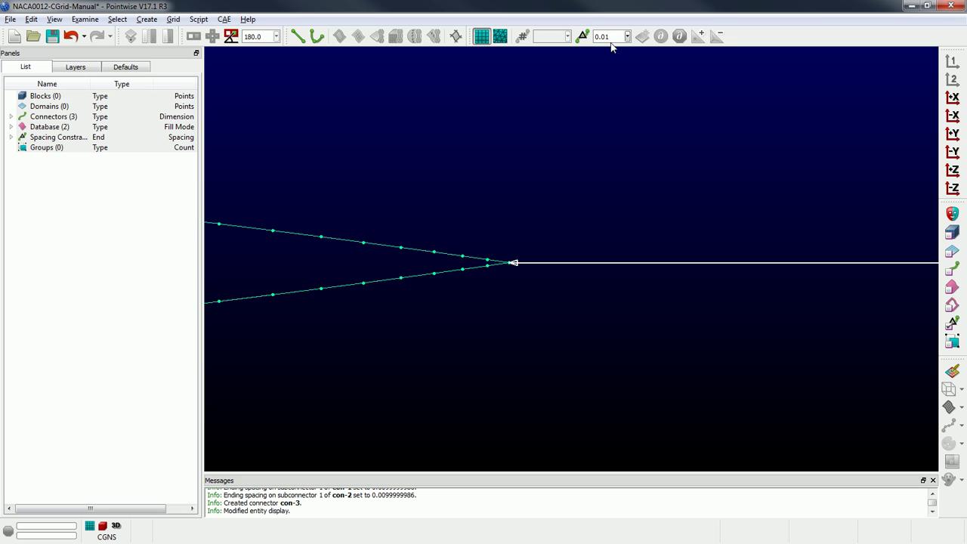
{"action": "left_click", "coordinate": [544, 179]}
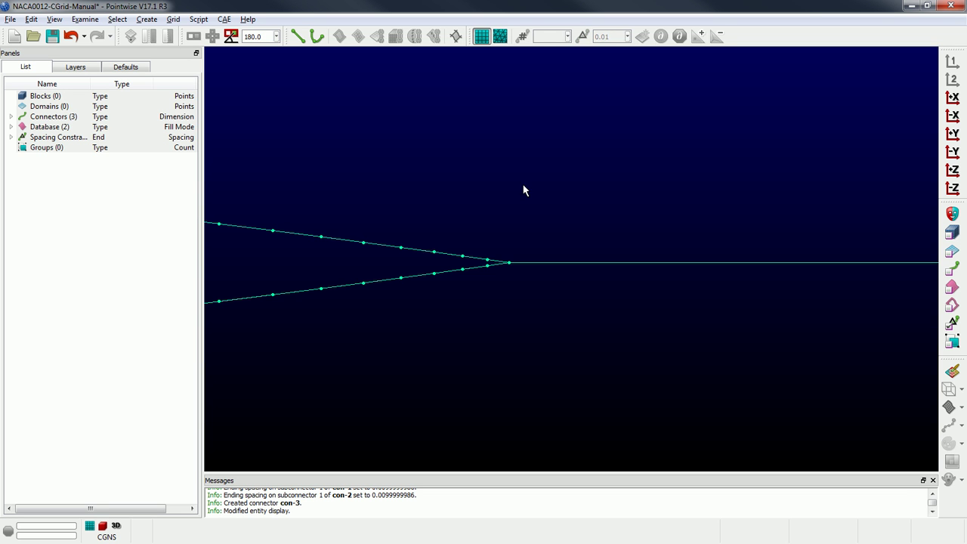
Copy the trailing-edge spacing from the upper airfoil connector and paste it onto the wake connector's start.
{"action": "left_click", "coordinate": [485, 263]}
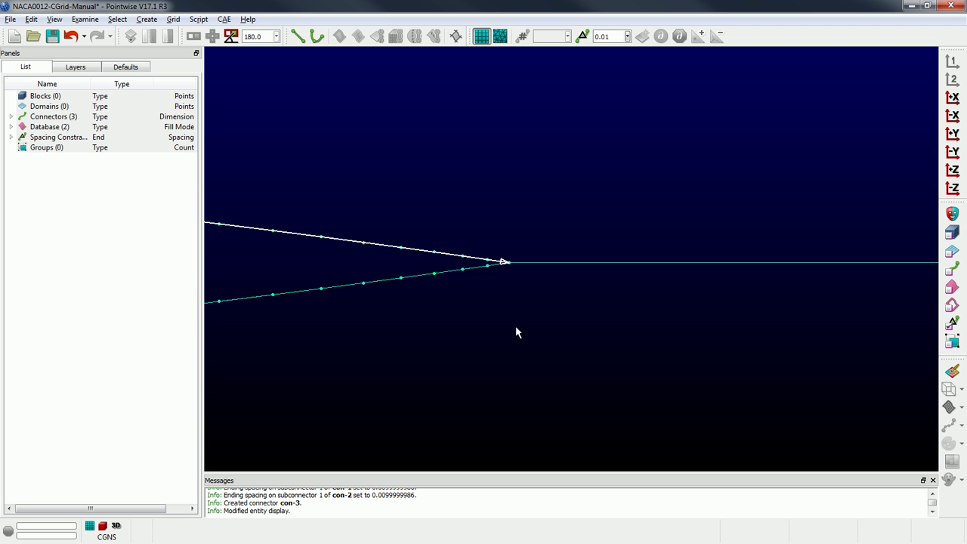
{"action": "left_click", "coordinate": [31, 19]}
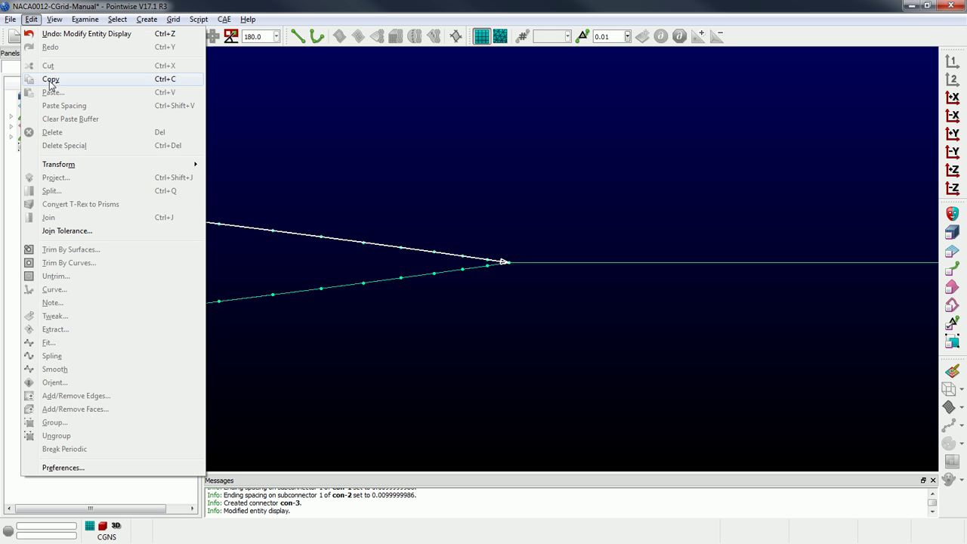
{"action": "left_click", "coordinate": [51, 79]}
{"action": "left_click", "coordinate": [527, 264]}
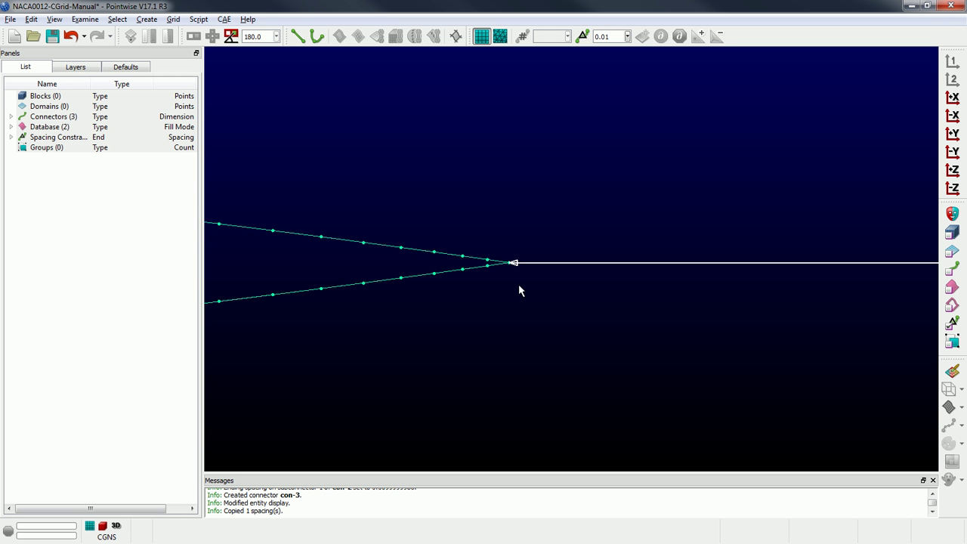
{"action": "left_click", "coordinate": [31, 19]}
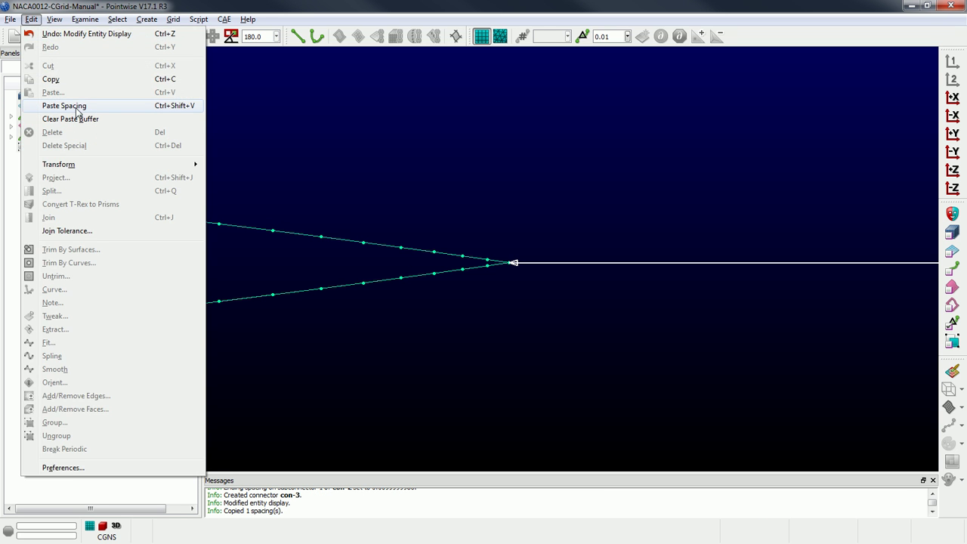
{"action": "left_click", "coordinate": [77, 112]}
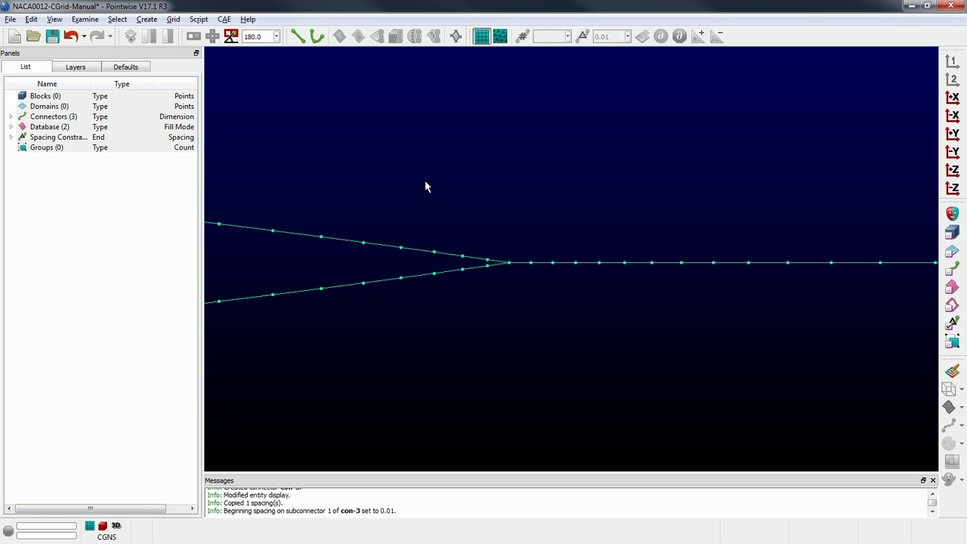
Examine the spacing constraints of the airfoil and wake connectors where they meet at the trailing edge.
{"action": "left_click", "coordinate": [491, 256]}
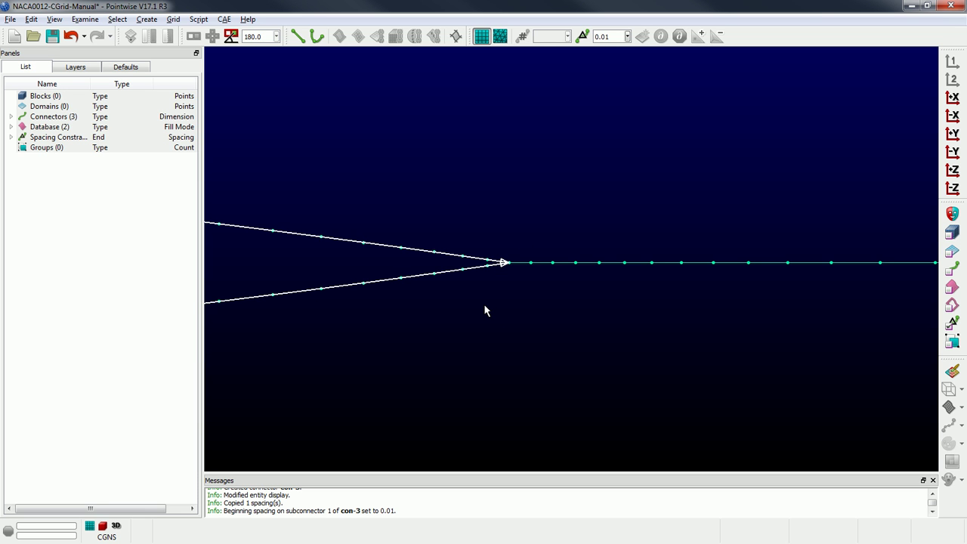
{"action": "left_click", "coordinate": [494, 300]}
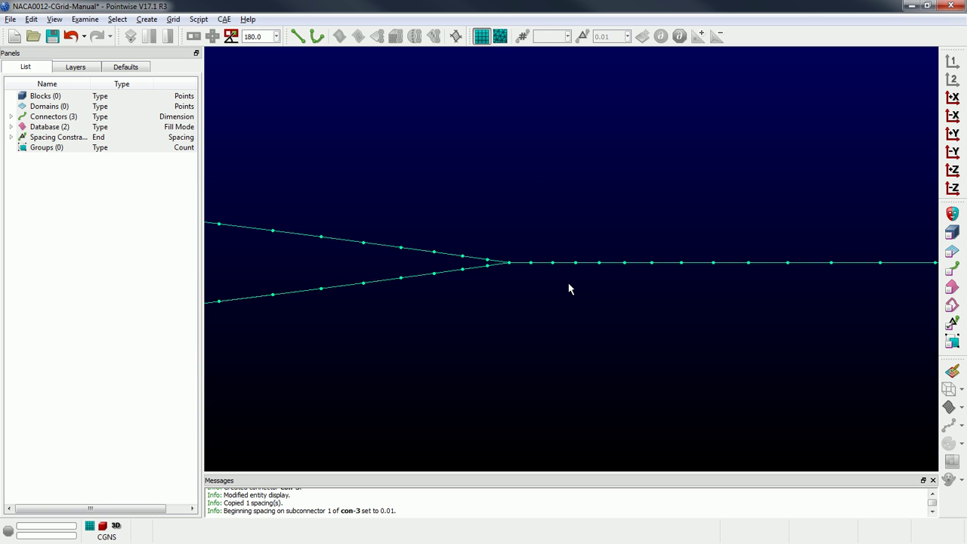
{"action": "left_click_drag", "start_coordinate": [459, 214], "coordinate": [582, 329]}
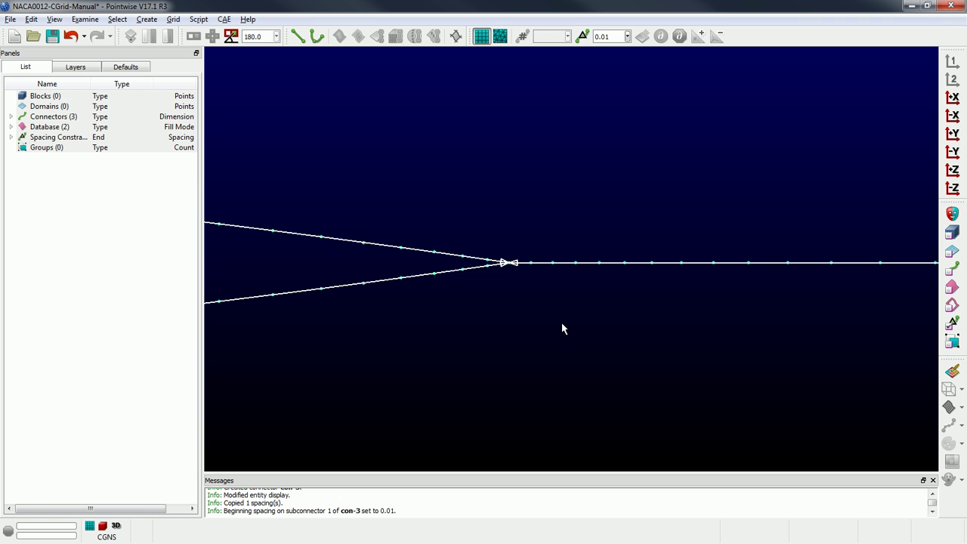
{"action": "left_click", "coordinate": [562, 323]}
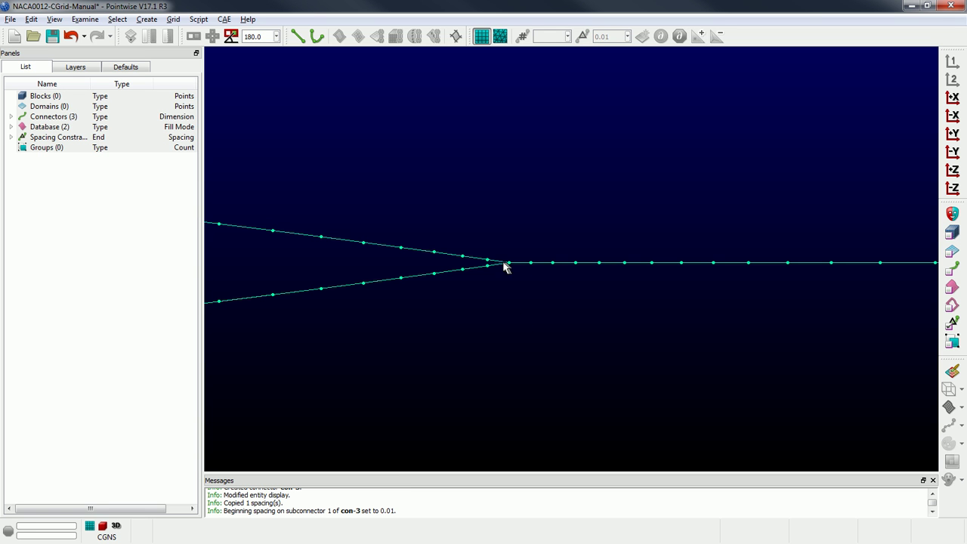
Examine the grid point distribution along the airfoil and the full length of the wake connector.
{"action": "scroll", "coordinate": [439, 322], "scroll_direction": "down", "scroll_amount": 1}
{"action": "left_click", "coordinate": [446, 275]}
{"action": "scroll", "coordinate": [445, 274], "scroll_direction": "down", "scroll_amount": 6}
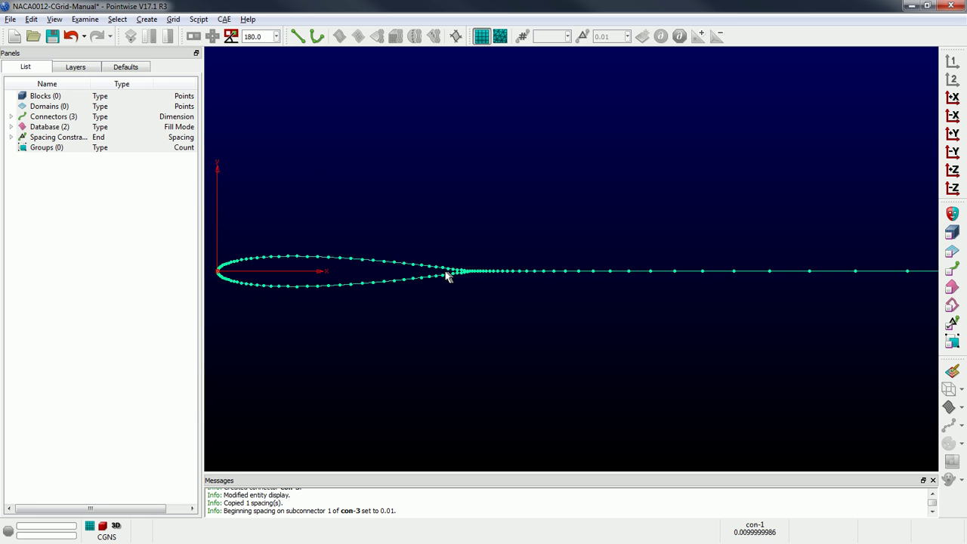
{"action": "scroll", "coordinate": [405, 273], "scroll_direction": "down", "scroll_amount": 1}
{"action": "scroll", "coordinate": [404, 272], "scroll_direction": "up", "scroll_amount": 1}
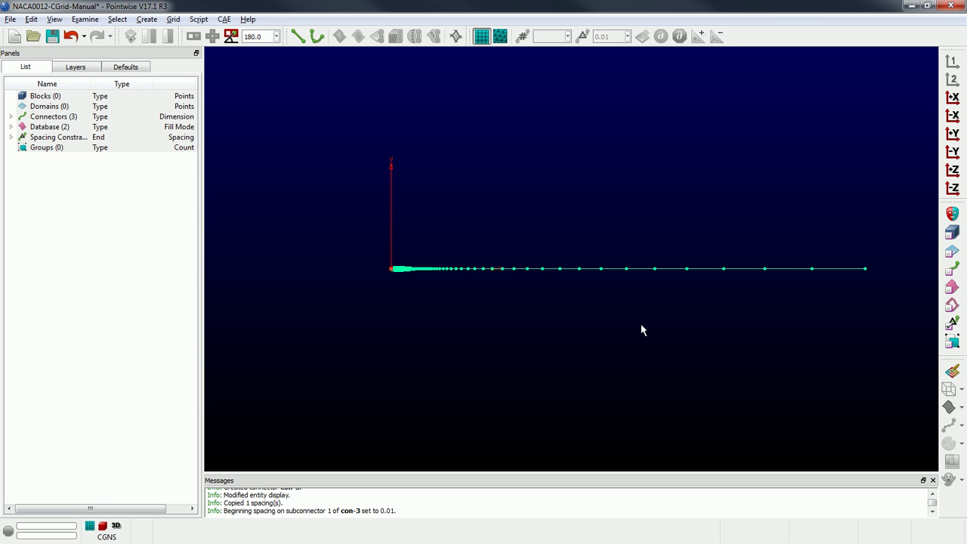
{"action": "scroll", "coordinate": [440, 267], "scroll_direction": "up", "scroll_amount": 2}
{"action": "scroll", "coordinate": [427, 270], "scroll_direction": "down", "scroll_amount": 1}
{"action": "scroll", "coordinate": [429, 272], "scroll_direction": "down", "scroll_amount": 1}
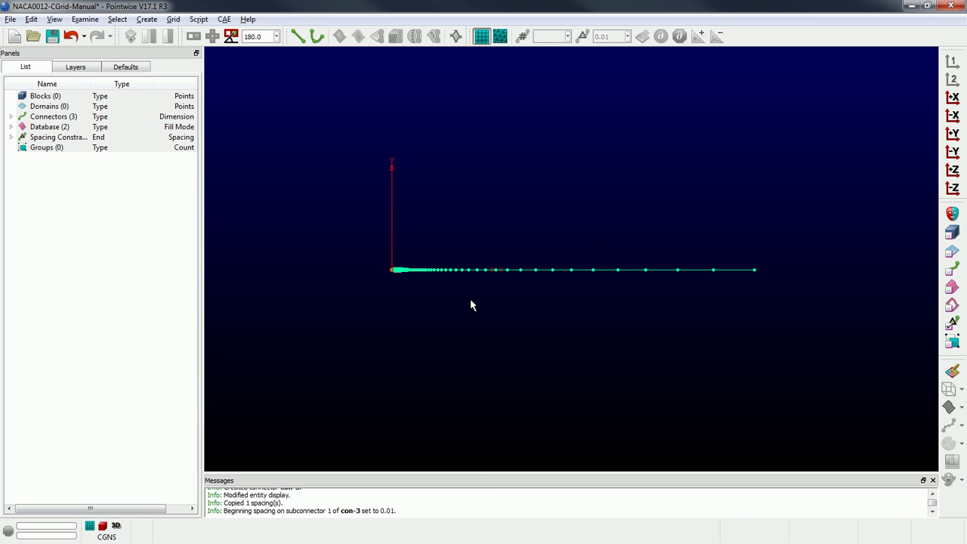
{"action": "scroll", "coordinate": [471, 300], "scroll_direction": "up", "scroll_amount": 1}
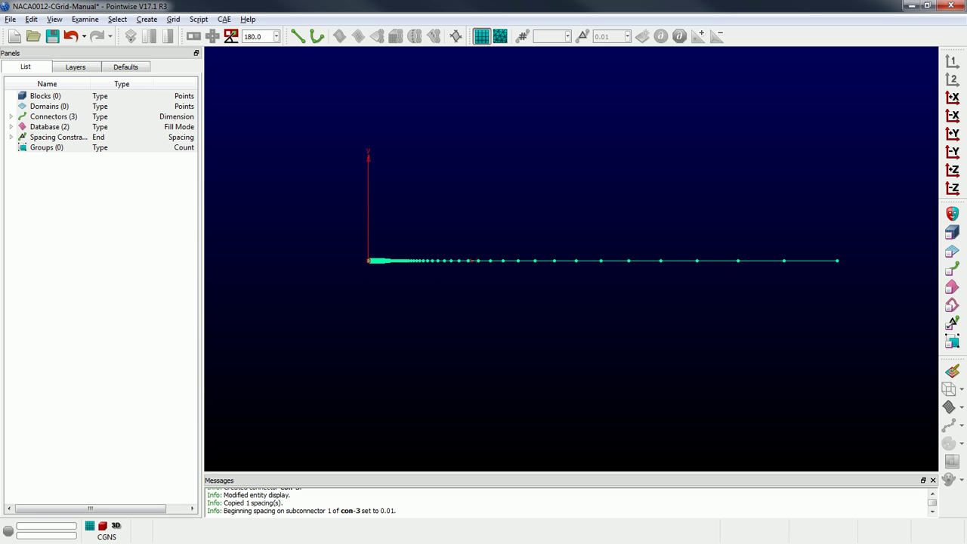
{"action": "scroll", "coordinate": [514, 335], "scroll_direction": "down", "scroll_amount": 1}
{"action": "scroll", "coordinate": [569, 277], "scroll_direction": "up", "scroll_amount": 1}
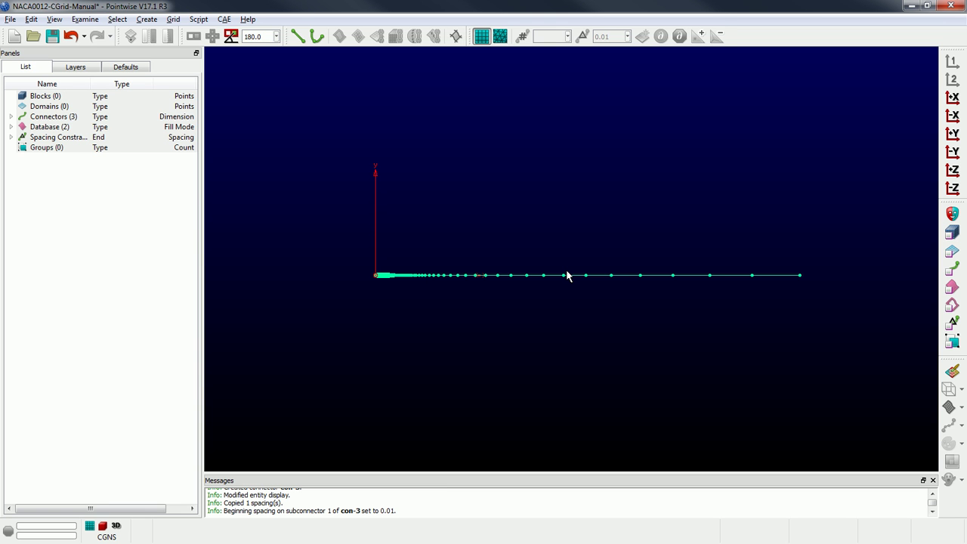
Set the default beginning spacing for new connectors to 1e-5.
{"action": "left_click", "coordinate": [124, 67]}
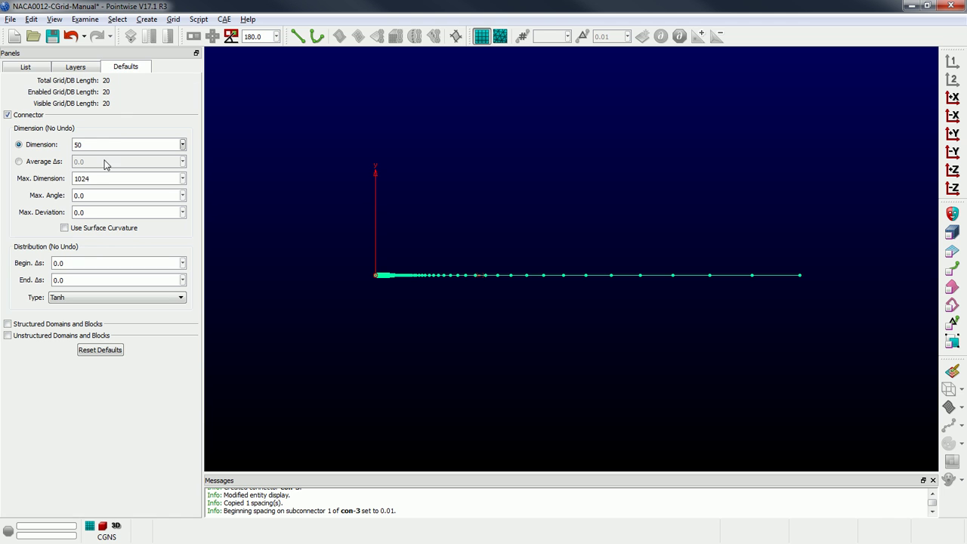
{"action": "double_click", "coordinate": [64, 263]}
{"action": "type", "text": "1e-5"}
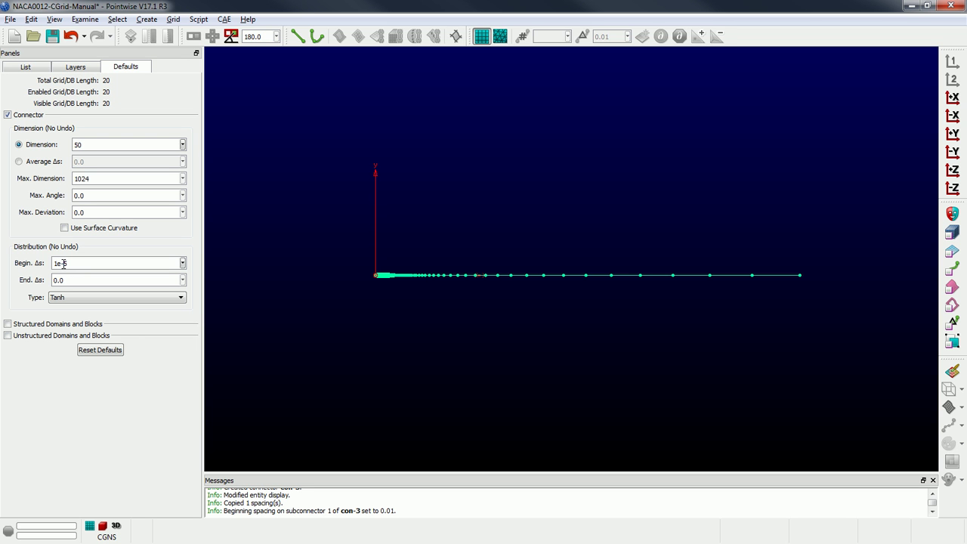
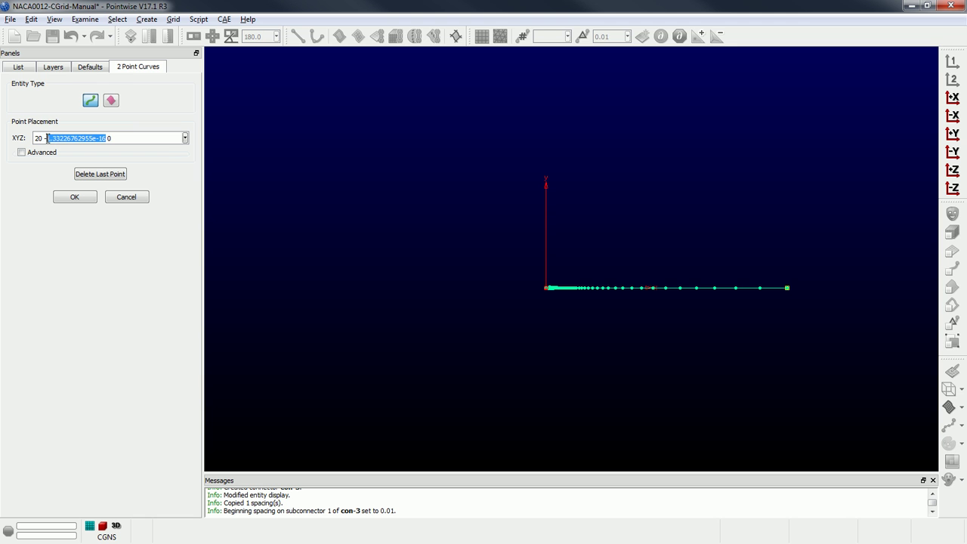
Create two vertical two-point connectors from the wake's downstream end, one to (20, 10, 0) and one to (20, -10, 0).
{"action": "type", "text": "10"}
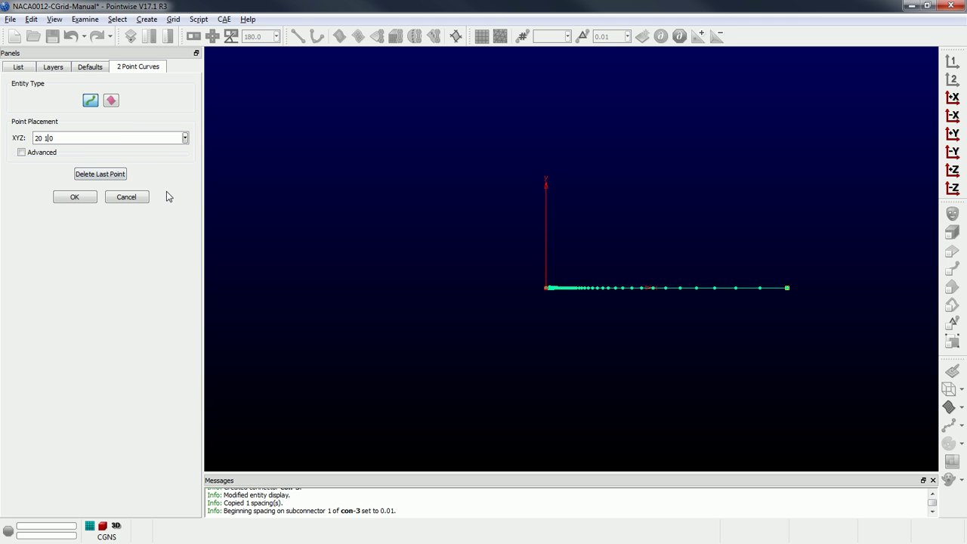
{"action": "key", "text": "Return"}
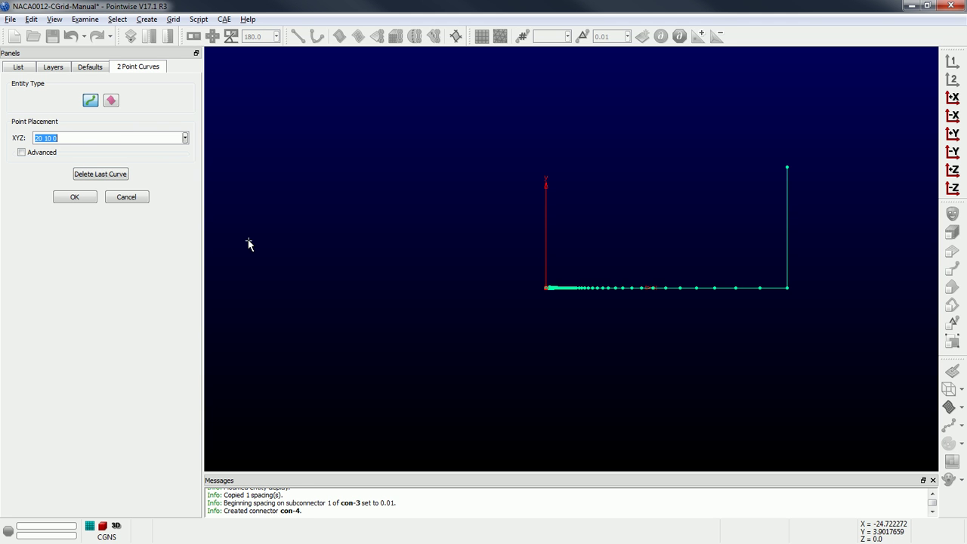
{"action": "left_click", "coordinate": [789, 290]}
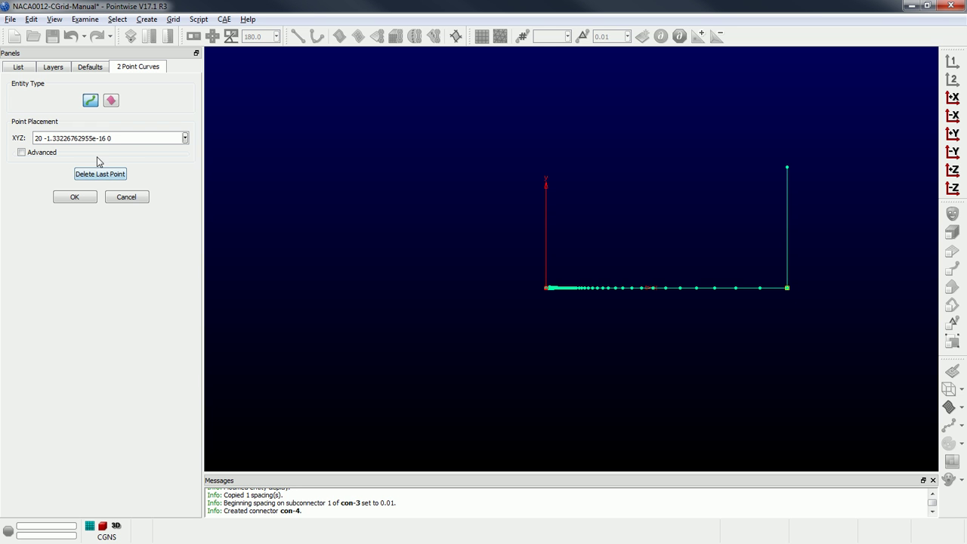
{"action": "left_click_drag", "start_coordinate": [104, 139], "coordinate": [47, 137]}
{"action": "type", "text": "10"}
{"action": "key", "text": "Return"}
{"action": "left_click", "coordinate": [75, 196]}
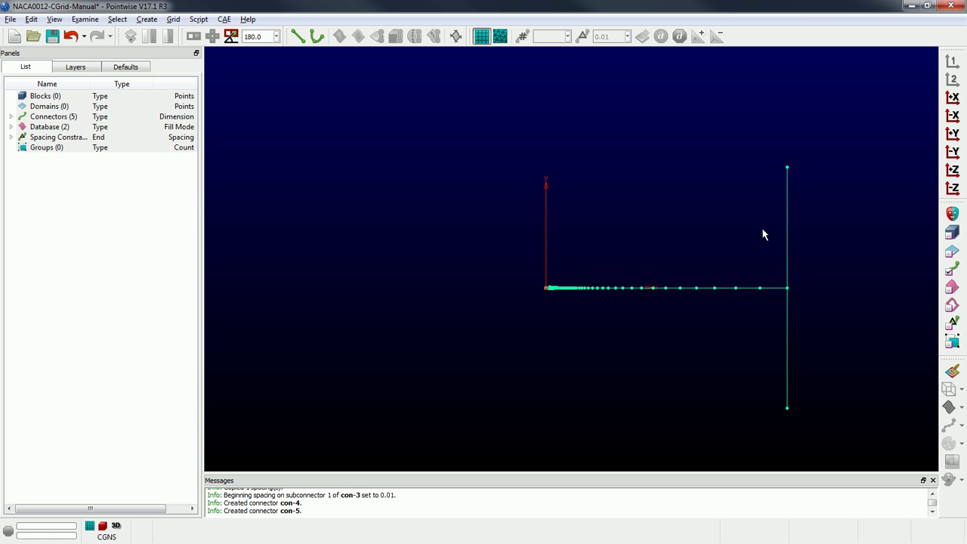
Turn on the display of grid points for the two vertical connectors at the wake's downstream end.
{"action": "left_click", "coordinate": [787, 234]}
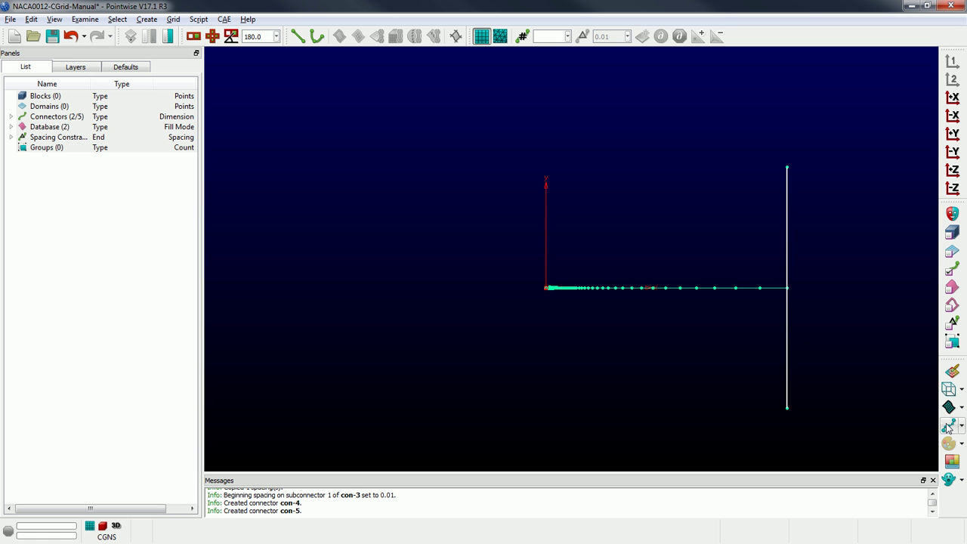
{"action": "left_click", "coordinate": [949, 425]}
{"action": "left_click", "coordinate": [830, 318]}
Compare the point clustering on the two vertical downstream connectors with the default connector dimension and spacing settings.
{"action": "scroll", "coordinate": [835, 268], "scroll_direction": "up", "scroll_amount": 5}
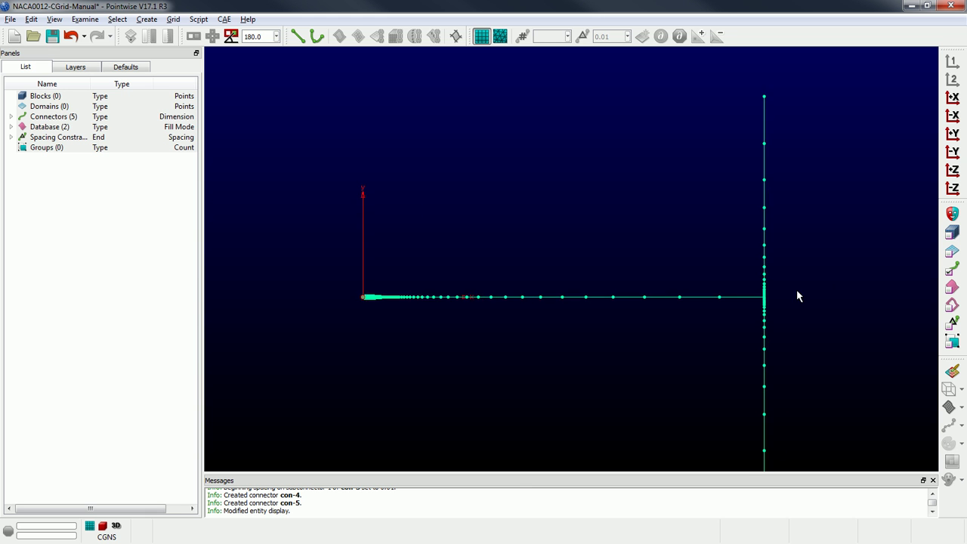
{"action": "scroll", "coordinate": [751, 302], "scroll_direction": "down", "scroll_amount": 2}
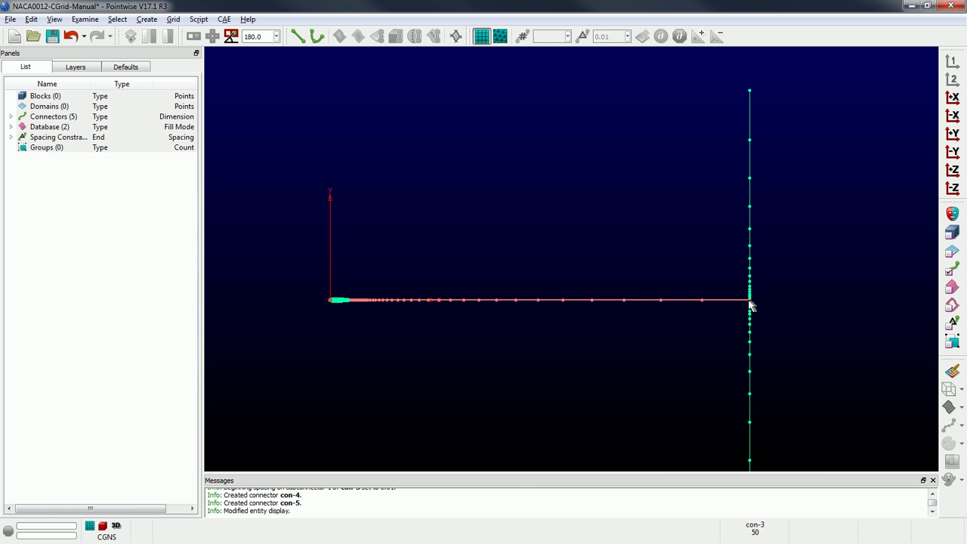
{"action": "left_click", "coordinate": [139, 66]}
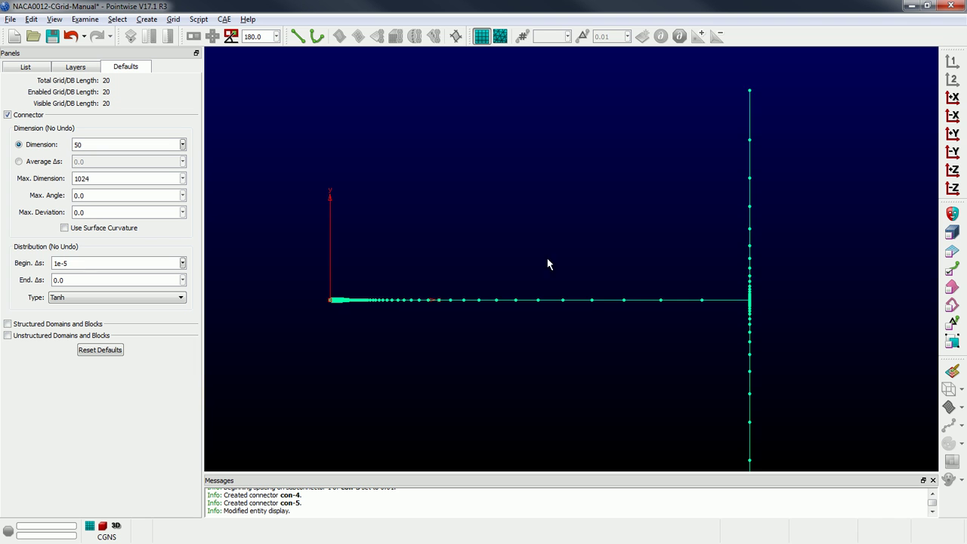
{"action": "scroll", "coordinate": [665, 238], "scroll_direction": "down", "scroll_amount": 2}
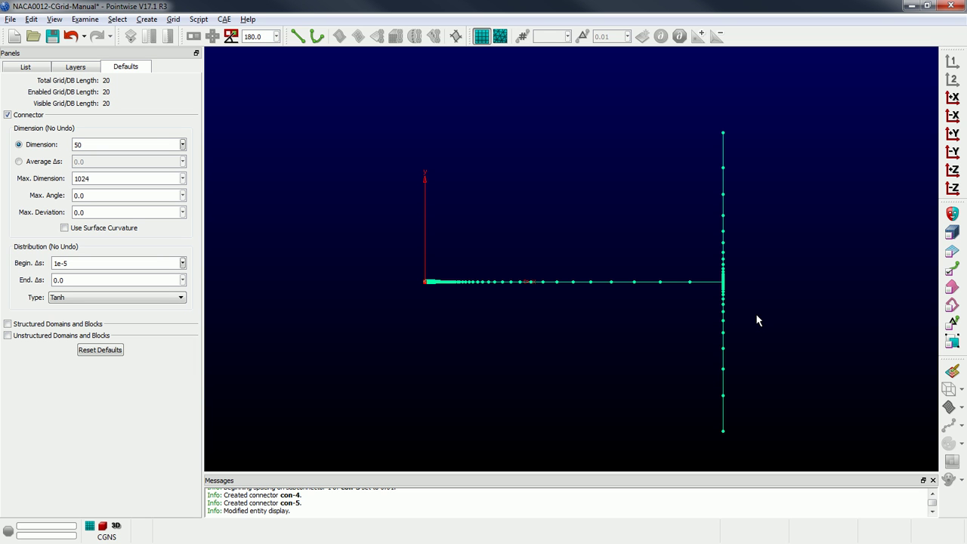
{"action": "left_click", "coordinate": [724, 282]}
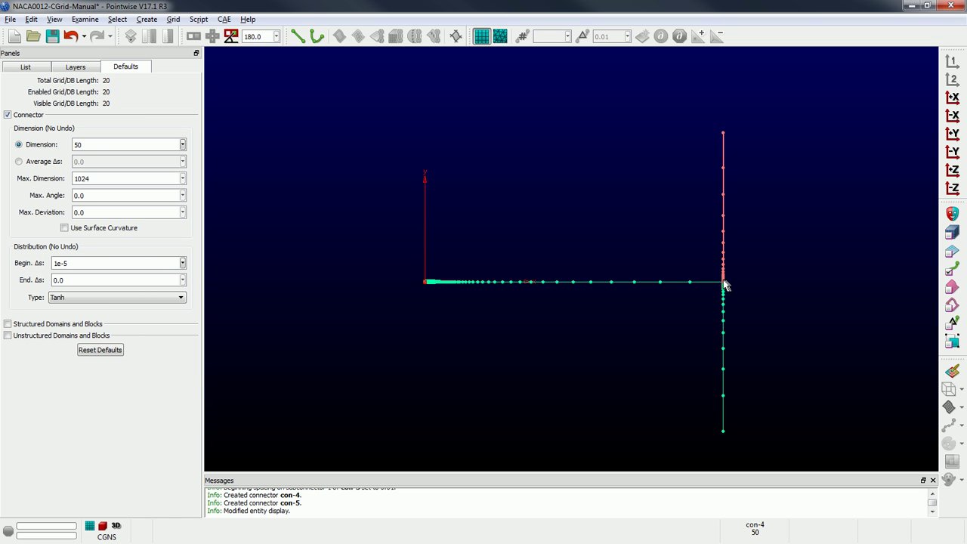
{"action": "left_click", "coordinate": [719, 135]}
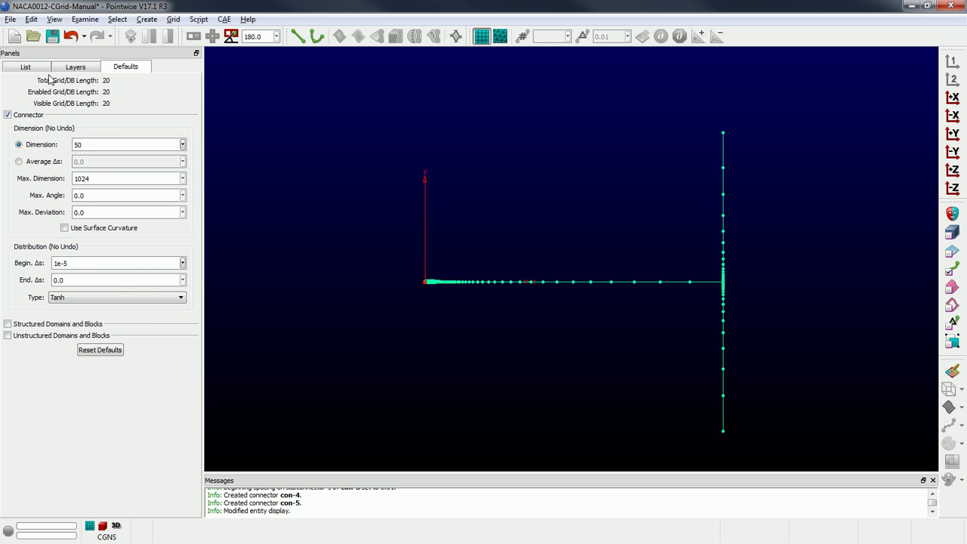
{"action": "left_click", "coordinate": [28, 69]}
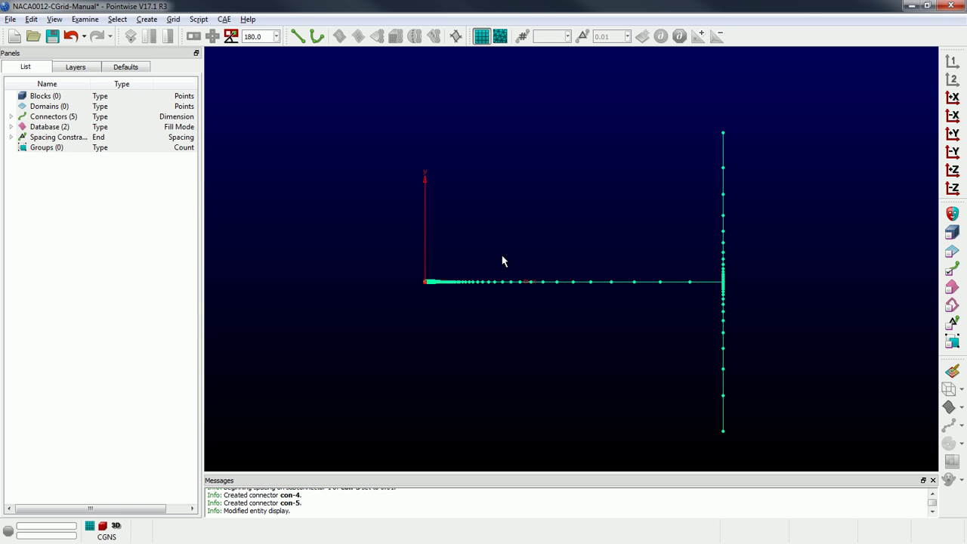
Create a two-point connector from the airfoil's trailing-edge point up to (1, 10, 0).
{"action": "left_click", "coordinate": [298, 36]}
{"action": "scroll", "coordinate": [447, 272], "scroll_direction": "up", "scroll_amount": 3}
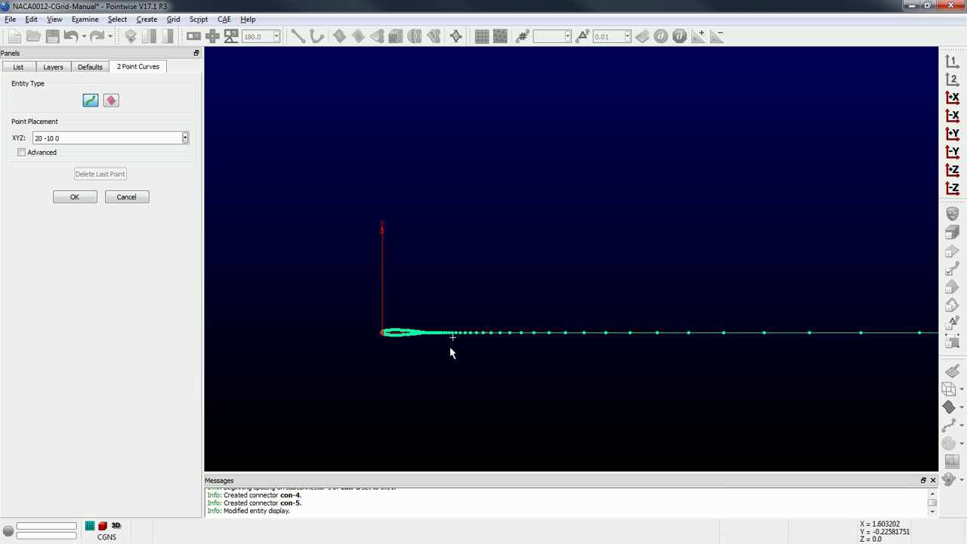
{"action": "scroll", "coordinate": [449, 344], "scroll_direction": "up", "scroll_amount": 10}
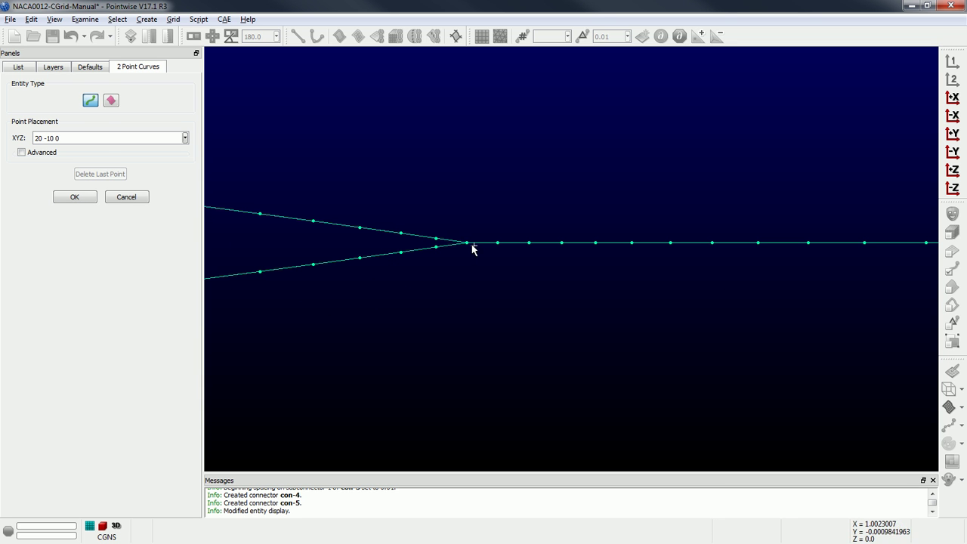
{"action": "left_click", "coordinate": [466, 243]}
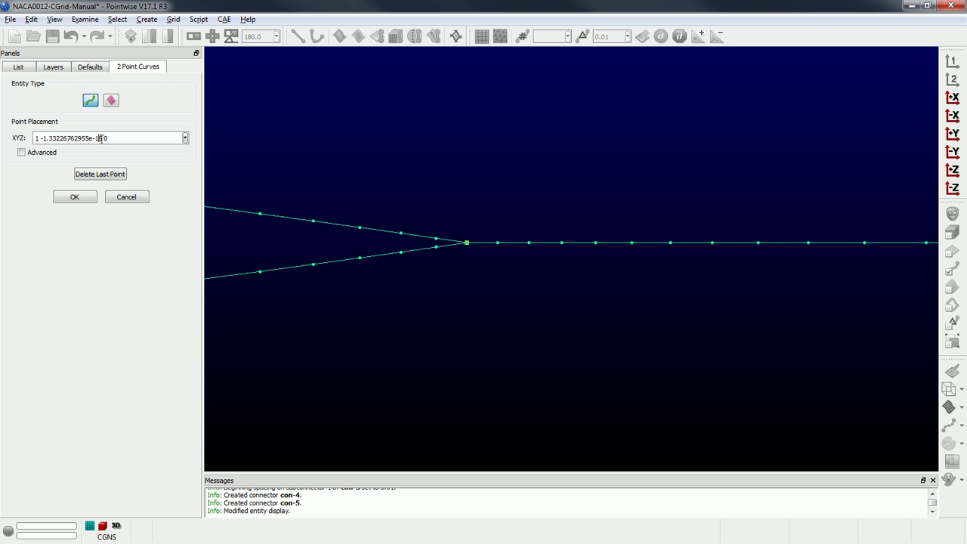
{"action": "left_click_drag", "start_coordinate": [99, 138], "coordinate": [43, 136]}
{"action": "type", "text": "10"}
{"action": "key", "text": "Return"}
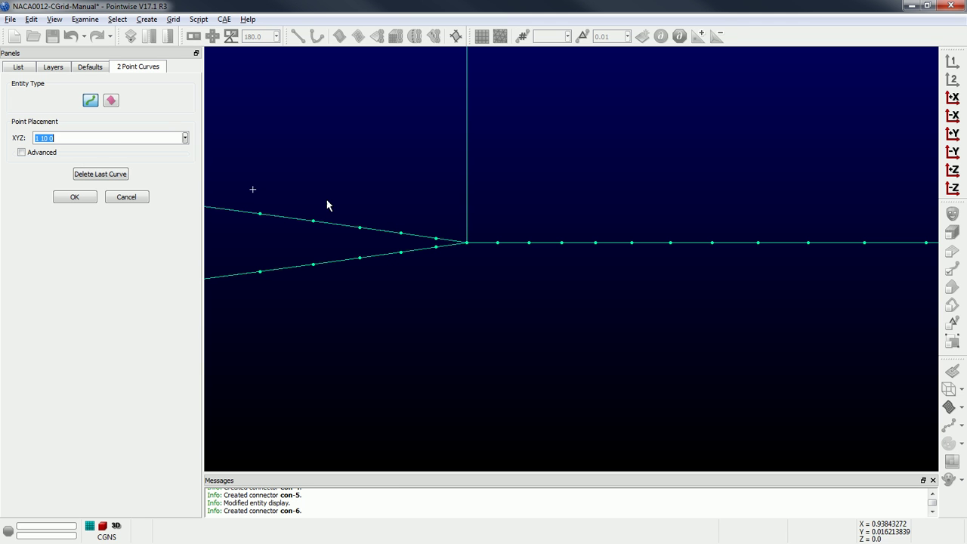
Create a two-point connector from the airfoil's trailing-edge point down to (1, -10, 0).
{"action": "left_click", "coordinate": [466, 243]}
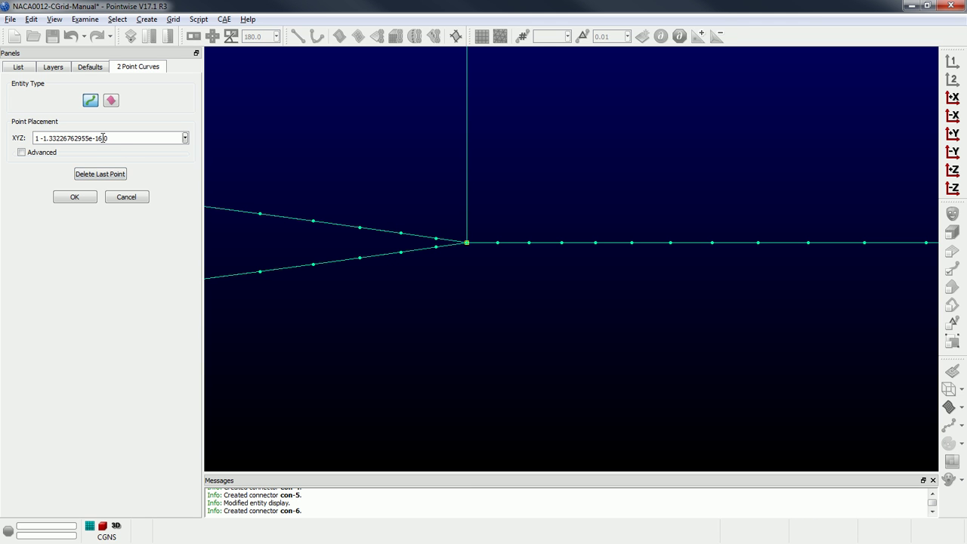
{"action": "left_click_drag", "start_coordinate": [103, 139], "coordinate": [47, 138]}
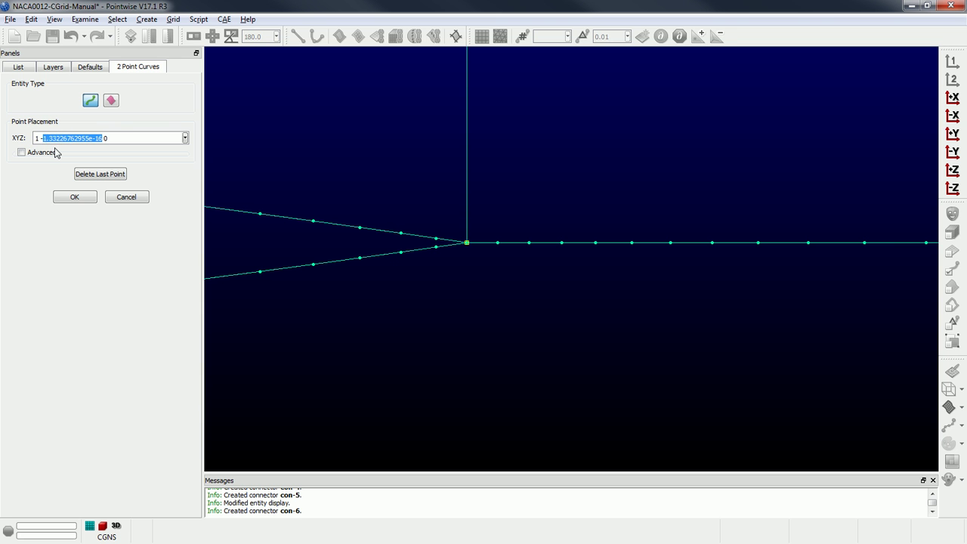
{"action": "type", "text": "0"}
{"action": "key", "text": "Return"}
{"action": "left_click", "coordinate": [75, 197]}
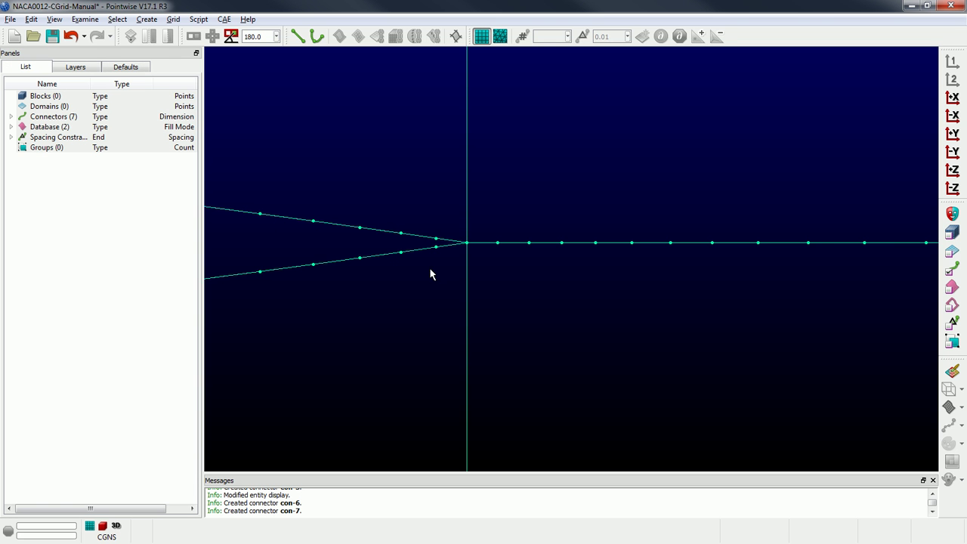
Turn on the display of grid points for all connectors, including the two verticals at the trailing edge.
{"action": "scroll", "coordinate": [416, 227], "scroll_direction": "down", "scroll_amount": 5}
{"action": "scroll", "coordinate": [435, 222], "scroll_direction": "down", "scroll_amount": 8}
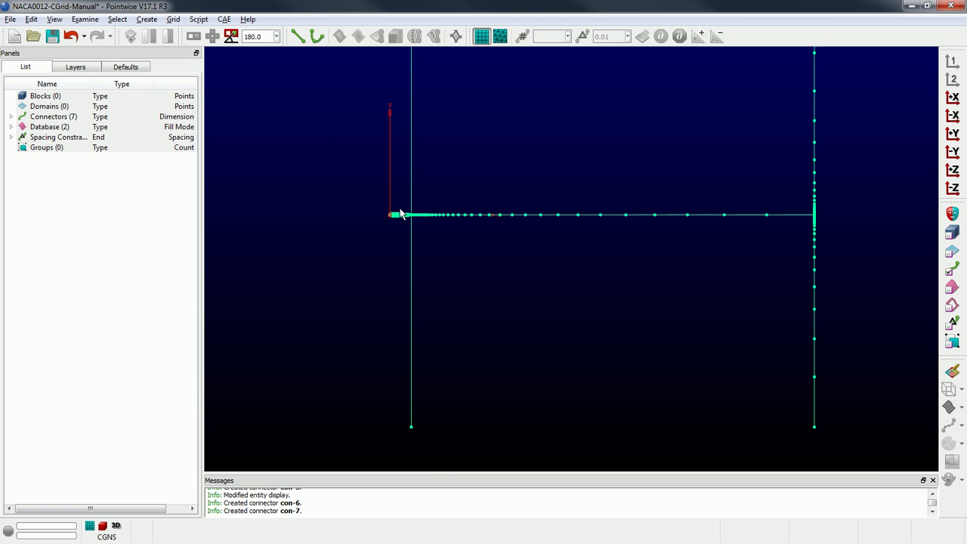
{"action": "key", "text": "ctrl+a"}
{"action": "left_click", "coordinate": [949, 425]}
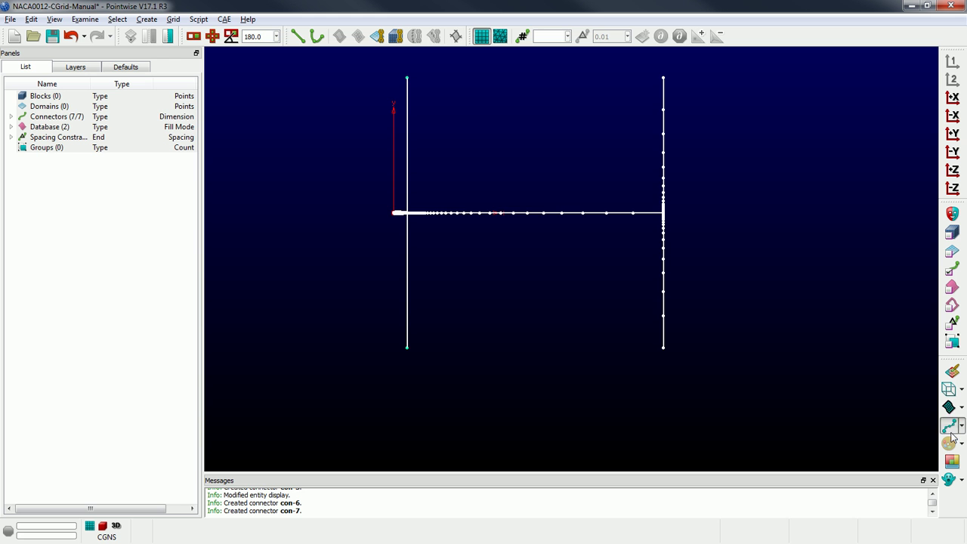
{"action": "left_click", "coordinate": [863, 393]}
{"action": "scroll", "coordinate": [417, 139], "scroll_direction": "up", "scroll_amount": 2}
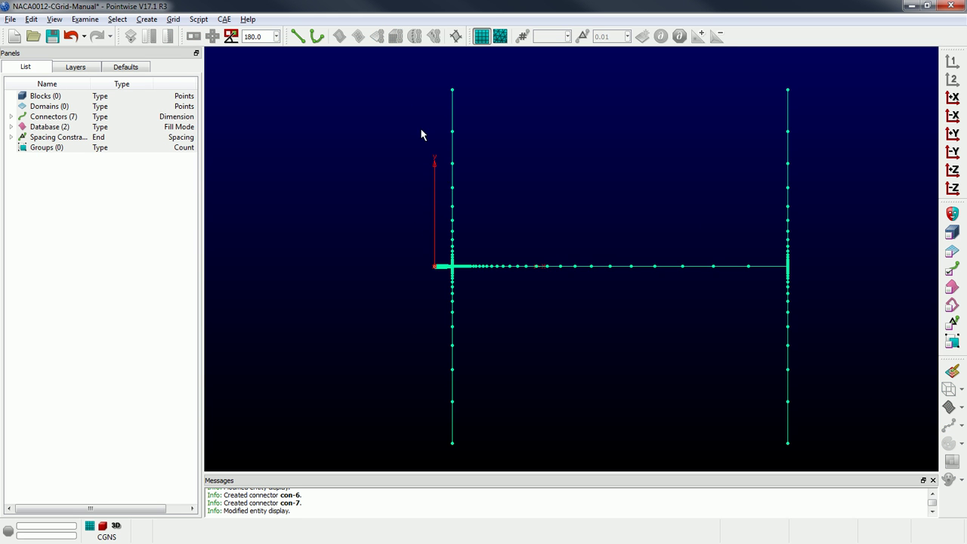
{"action": "scroll", "coordinate": [432, 162], "scroll_direction": "down", "scroll_amount": 1}
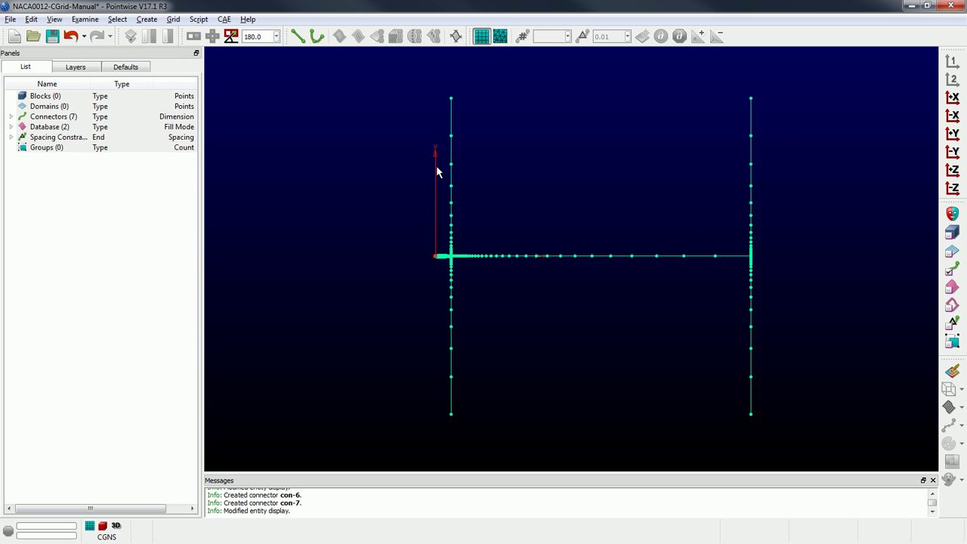
Set the default beginning spacing for new connectors to 0.
{"action": "left_click", "coordinate": [127, 68]}
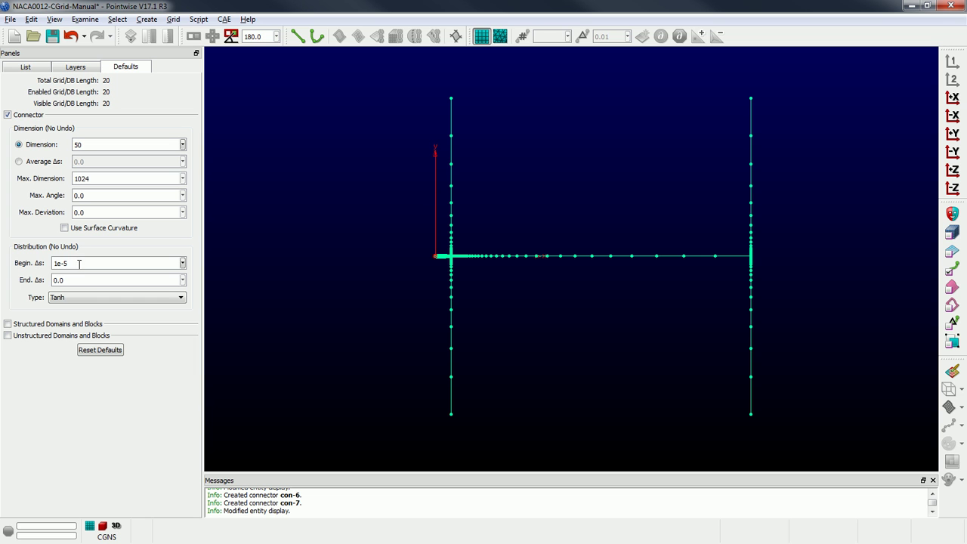
{"action": "left_click_drag", "start_coordinate": [79, 262], "coordinate": [31, 256]}
{"action": "type", "text": "0"}
{"action": "left_click", "coordinate": [26, 68]}
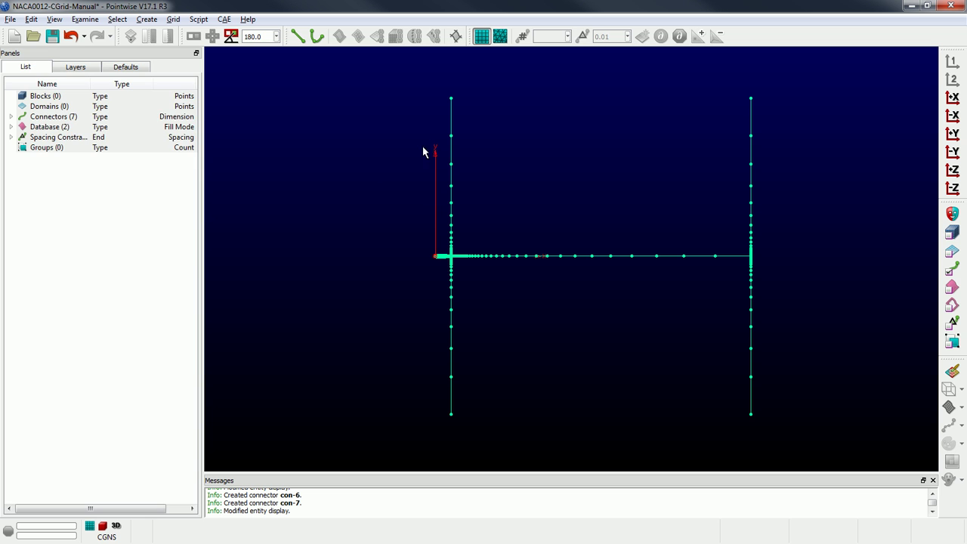
Create two horizontal two-point connectors, from (1, 10, 0) to (20, 10, 0) and from (1, -10, 0) to (20, -10, 0).
{"action": "left_click", "coordinate": [297, 36]}
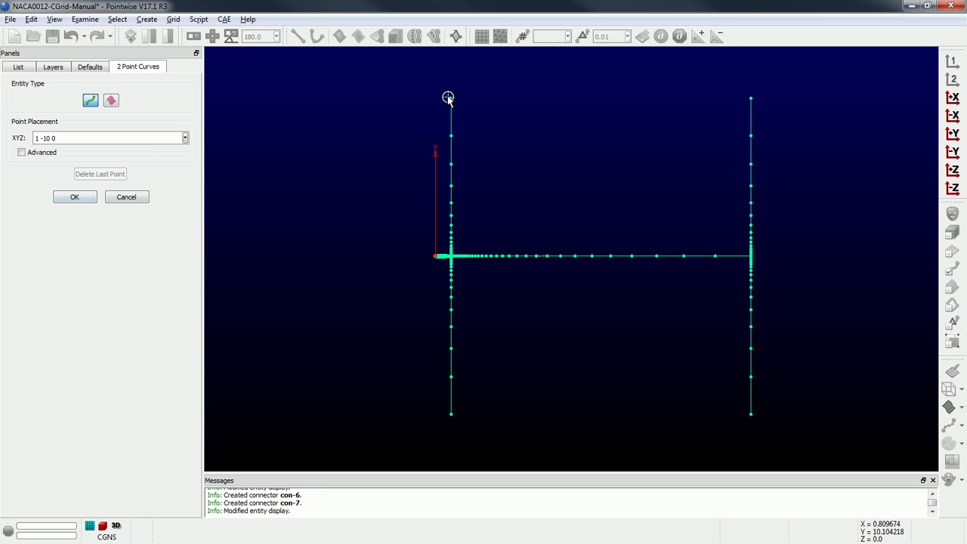
{"action": "left_click", "coordinate": [450, 99]}
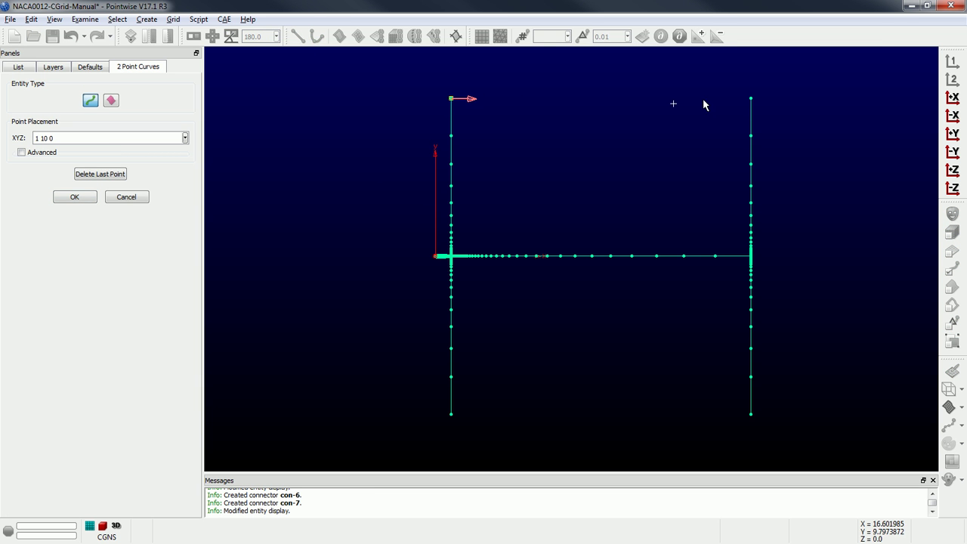
{"action": "left_click", "coordinate": [751, 97]}
{"action": "left_click", "coordinate": [451, 415]}
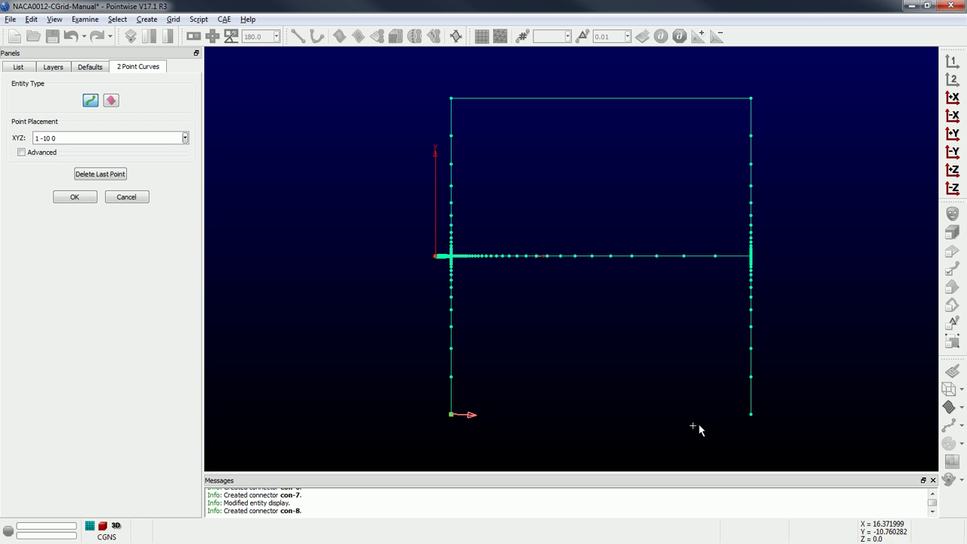
{"action": "left_click", "coordinate": [750, 415]}
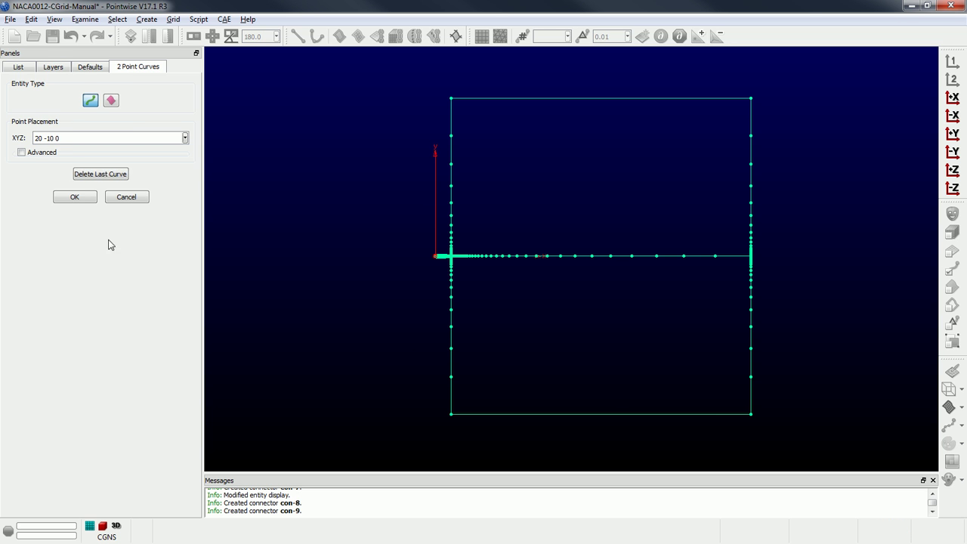
{"action": "left_click", "coordinate": [81, 196]}
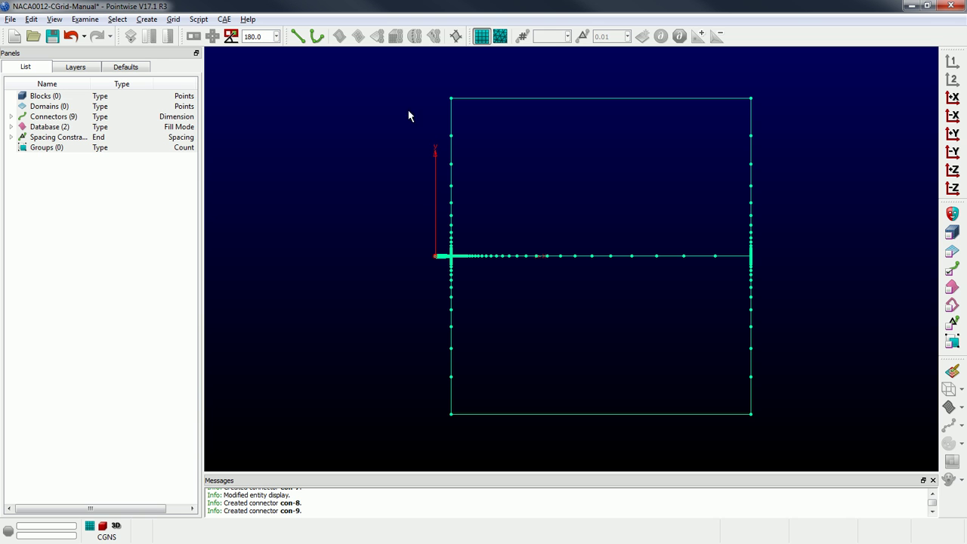
Draw a circular arc connector from (1, 10, 0) to (1, -10, 0) using 2 Points & Angle with a 180-degree angle.
{"action": "left_click", "coordinate": [316, 38]}
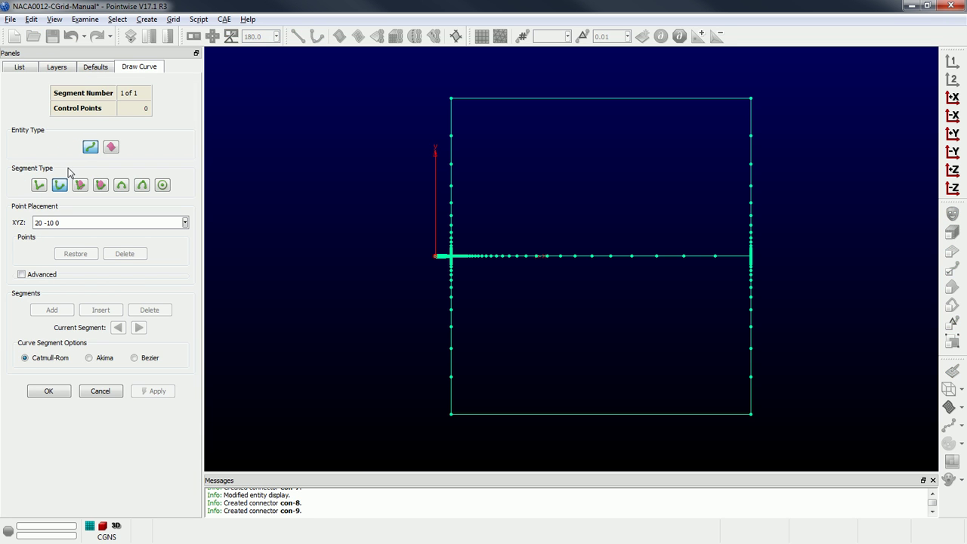
{"action": "left_click", "coordinate": [122, 186]}
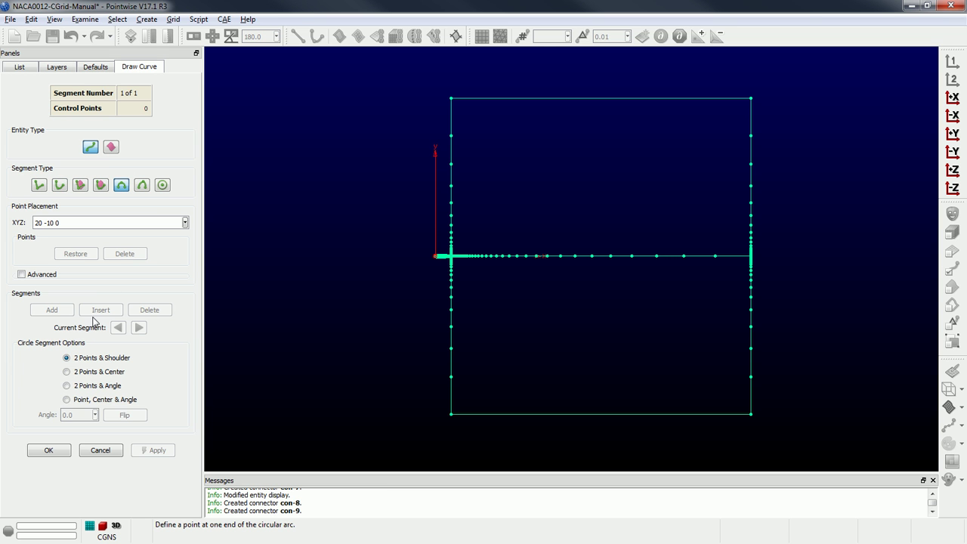
{"action": "left_click", "coordinate": [79, 387]}
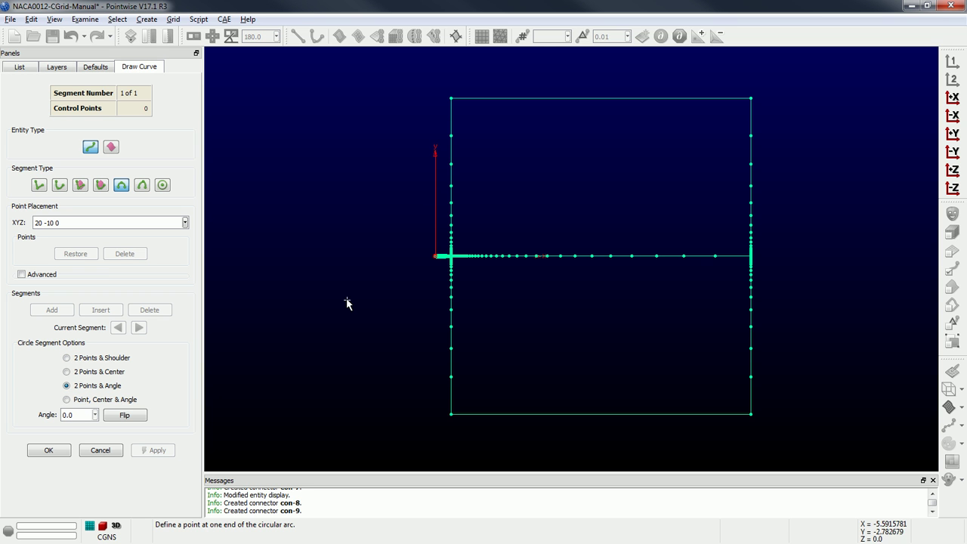
{"action": "left_click", "coordinate": [452, 101]}
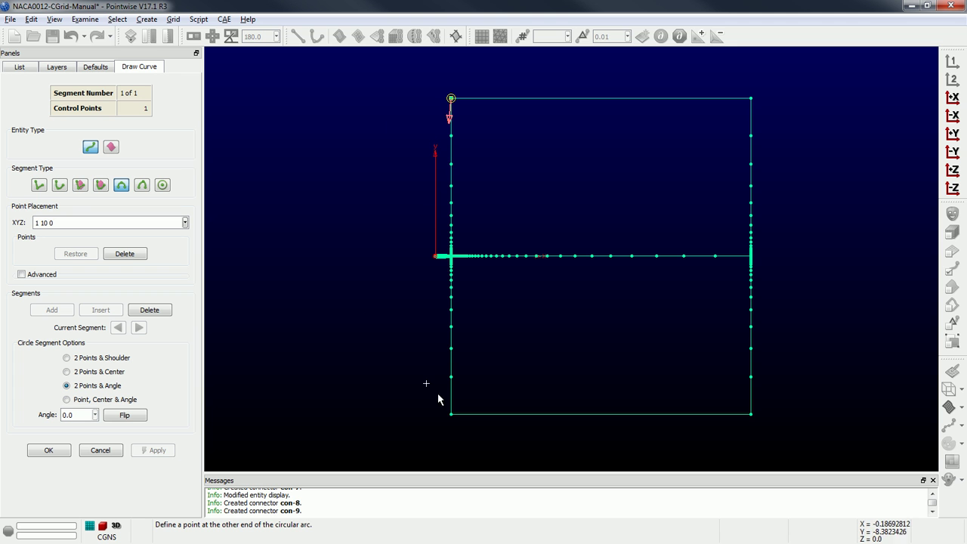
{"action": "left_click", "coordinate": [451, 414]}
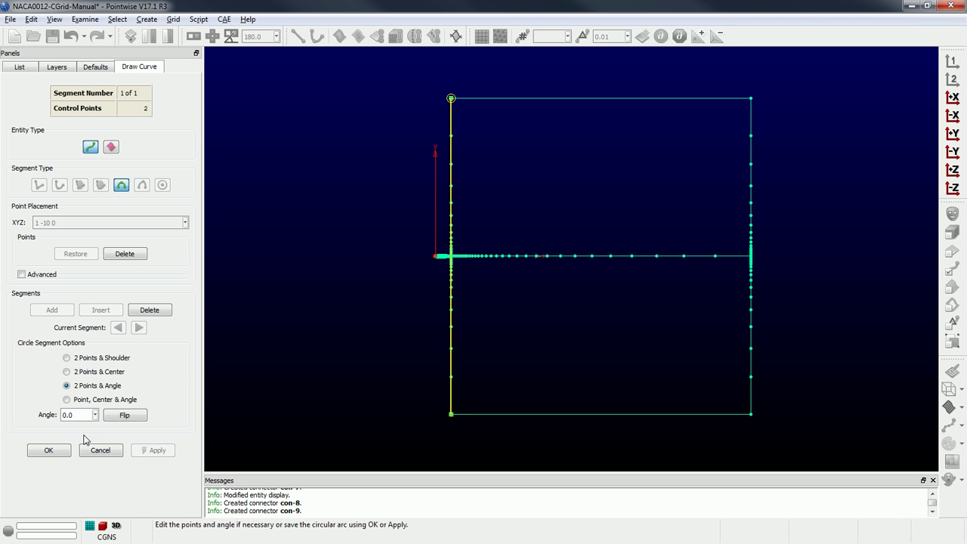
{"action": "left_click_drag", "start_coordinate": [85, 415], "coordinate": [6, 408]}
{"action": "type", "text": "180"}
{"action": "key", "text": "Return"}
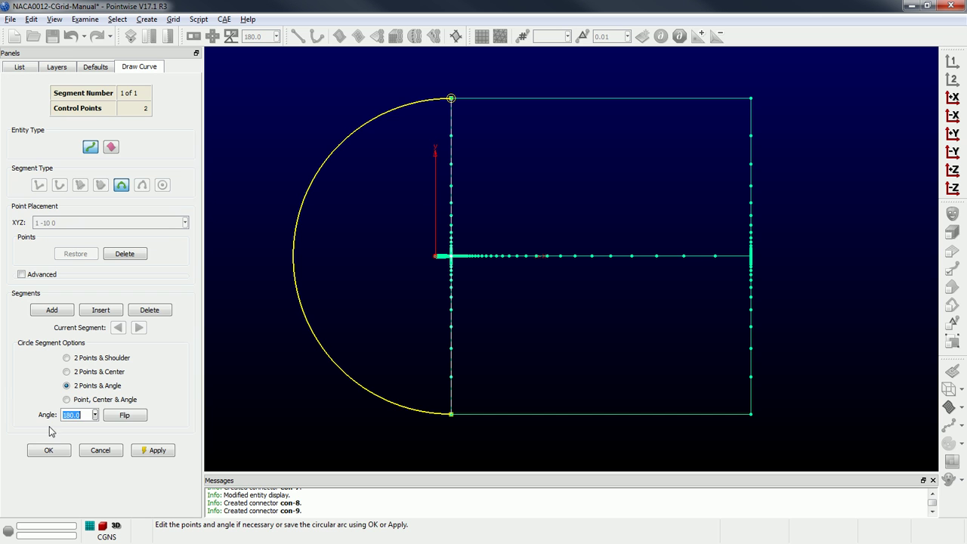
{"action": "left_click", "coordinate": [48, 450]}
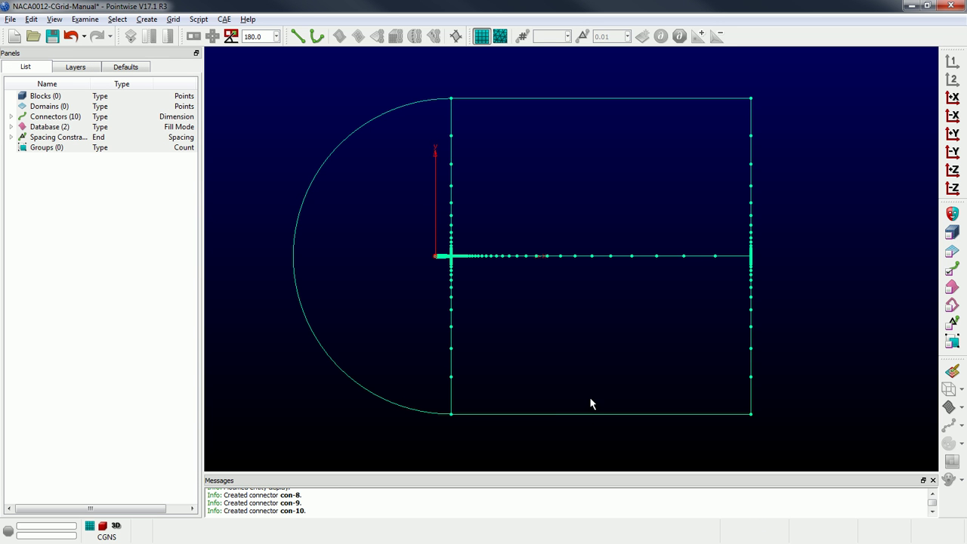
Turn on the display of grid points for all connectors, including the arc and the two outer horizontals.
{"action": "scroll", "coordinate": [573, 334], "scroll_direction": "down", "scroll_amount": 1}
{"action": "scroll", "coordinate": [378, 309], "scroll_direction": "up", "scroll_amount": 1}
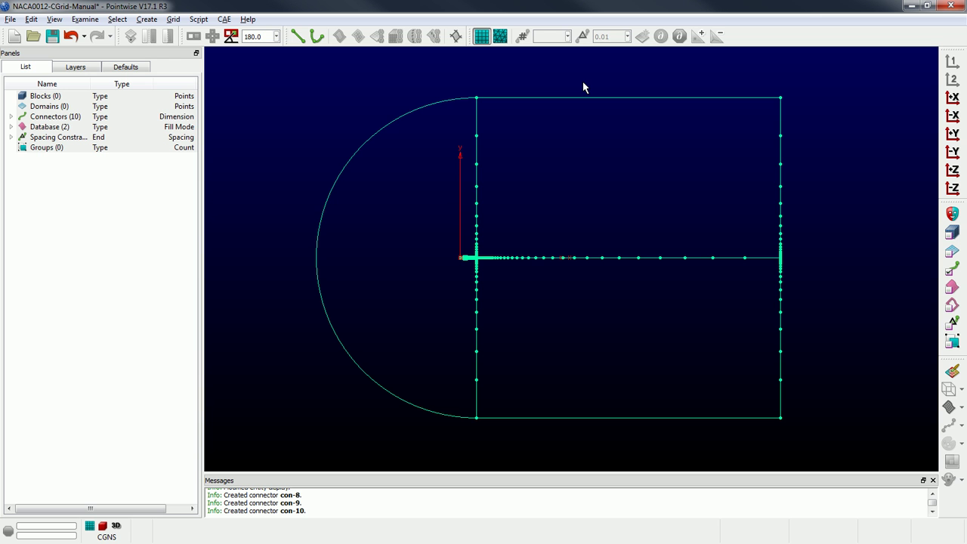
{"action": "key", "text": "ctrl+a"}
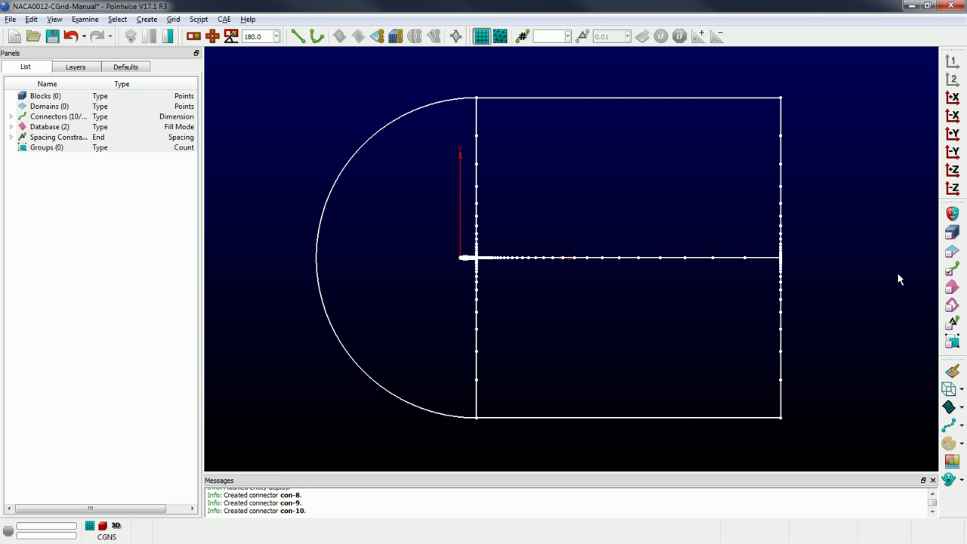
{"action": "left_click", "coordinate": [949, 427]}
{"action": "left_click", "coordinate": [850, 297]}
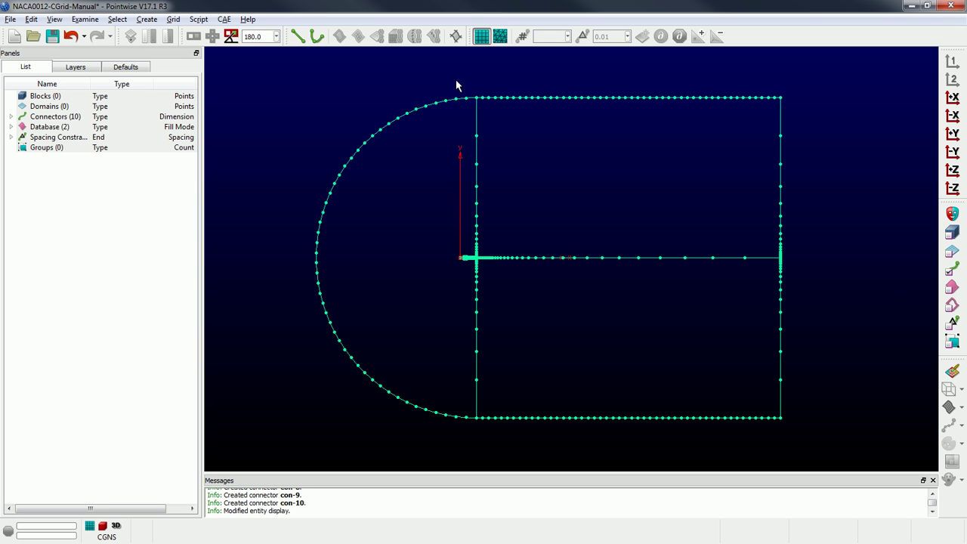
Assemble a structured domain from the four connectors bounding the rectangular region above the wake.
{"action": "left_click", "coordinate": [494, 99]}
{"action": "left_click", "coordinate": [476, 118]}
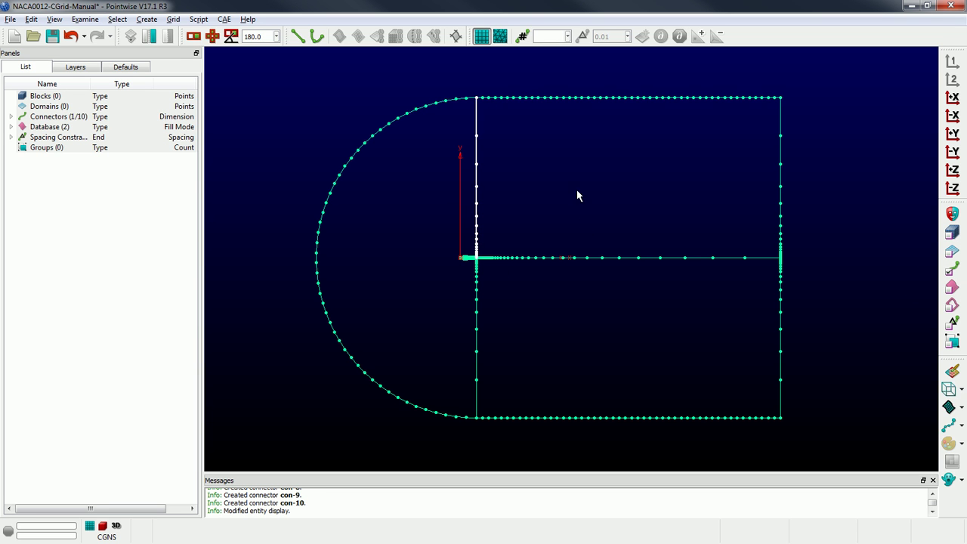
{"action": "left_click", "coordinate": [576, 194]}
{"action": "left_click_drag", "start_coordinate": [539, 86], "coordinate": [580, 261]}
{"action": "left_click_drag", "start_coordinate": [425, 172], "coordinate": [809, 225]}
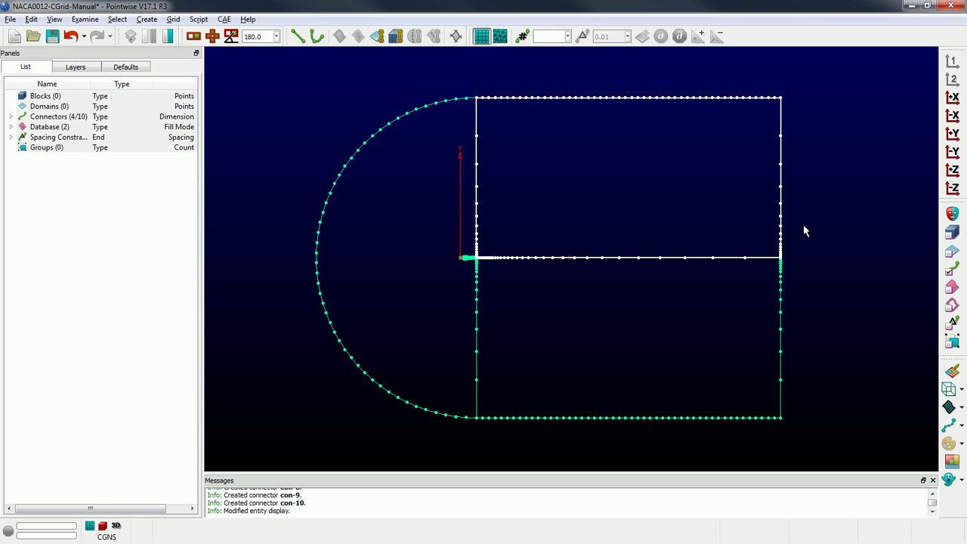
{"action": "left_click", "coordinate": [376, 38]}
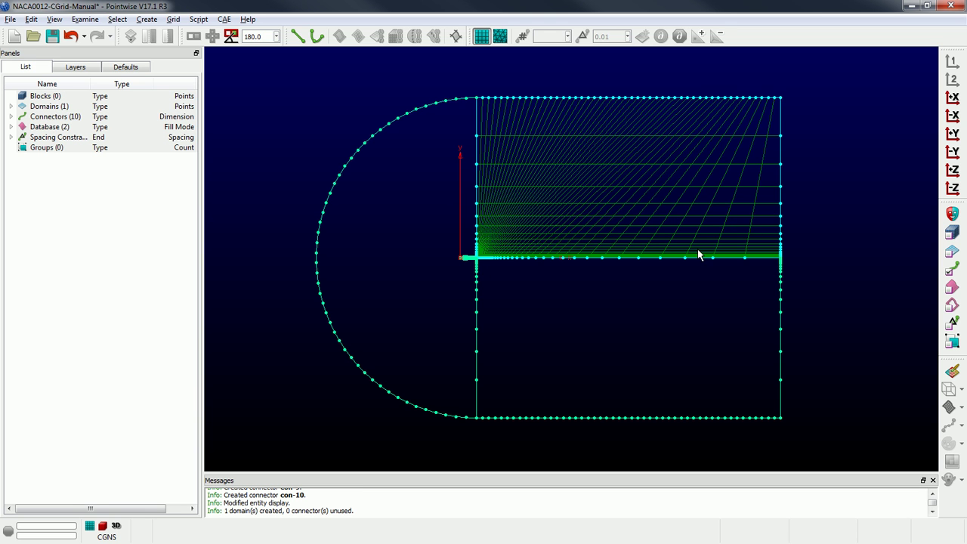
Assemble a structured domain from the four connectors bounding the rectangular region below the wake.
{"action": "left_click_drag", "start_coordinate": [549, 275], "coordinate": [579, 428]}
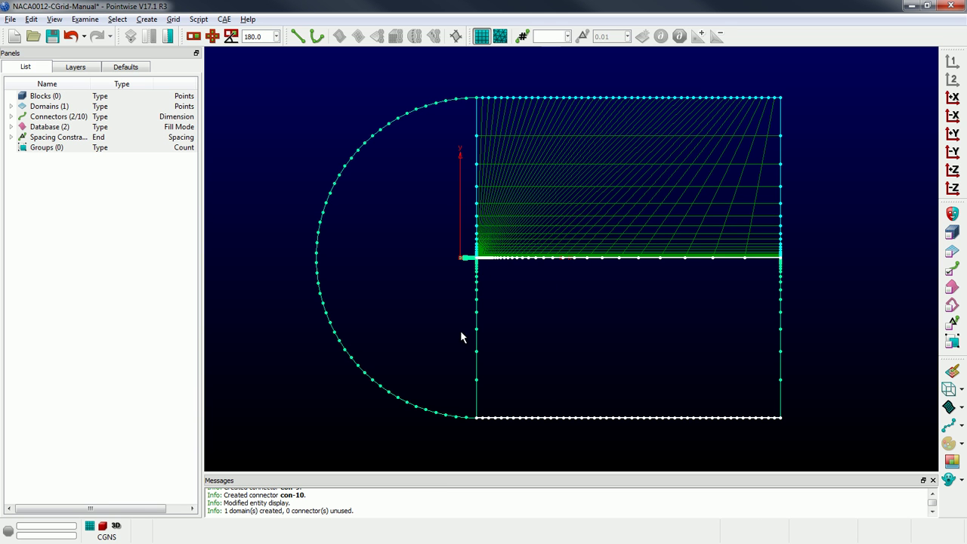
{"action": "left_click_drag", "start_coordinate": [461, 337], "coordinate": [911, 346]}
{"action": "left_click", "coordinate": [376, 37]}
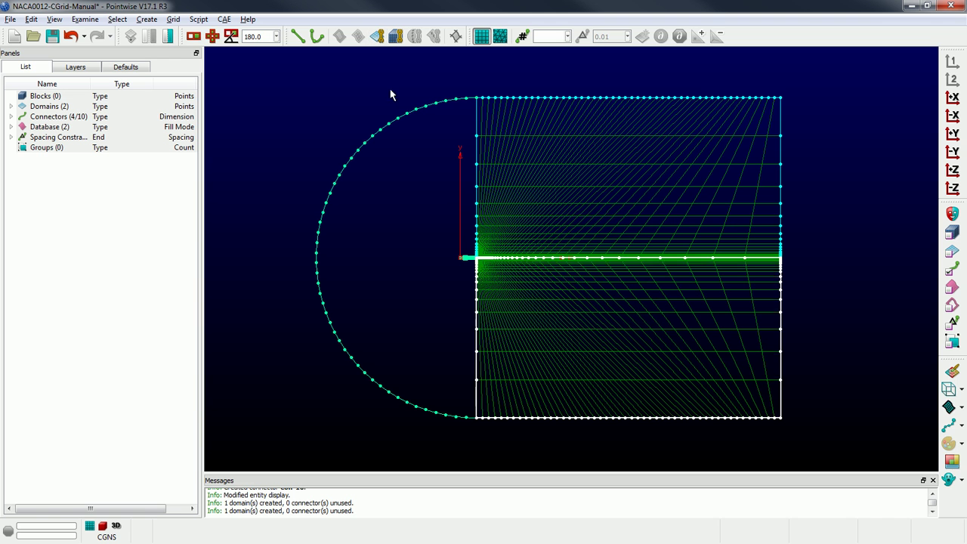
{"action": "left_click", "coordinate": [406, 239]}
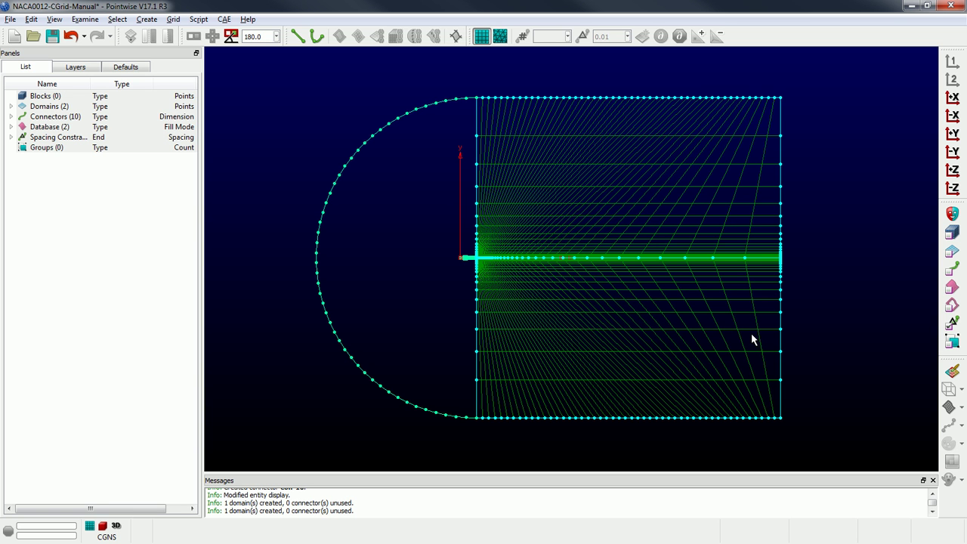
Copy the spacing constraint at the trailing-edge end of the wake connector.
{"action": "left_click", "coordinate": [491, 99]}
{"action": "left_click", "coordinate": [493, 417]}
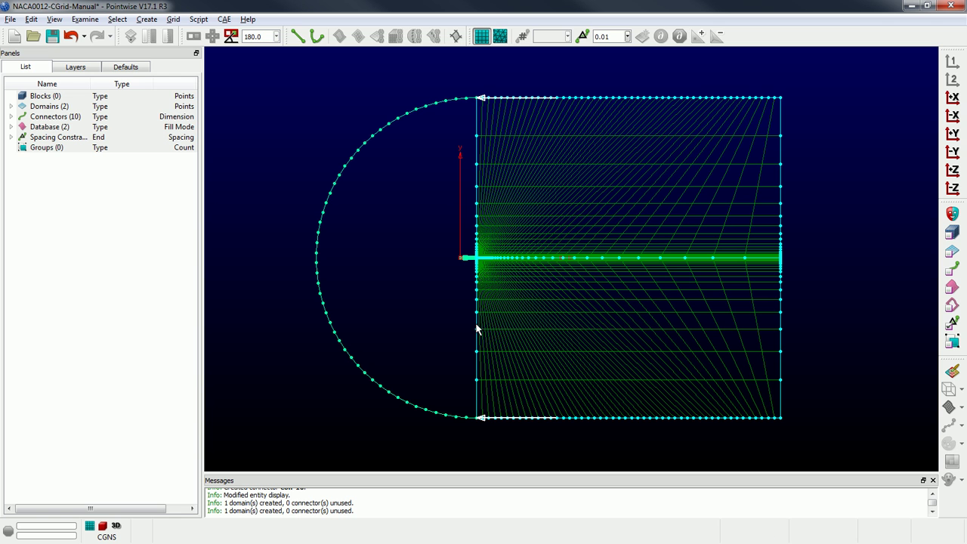
{"action": "left_click", "coordinate": [491, 261]}
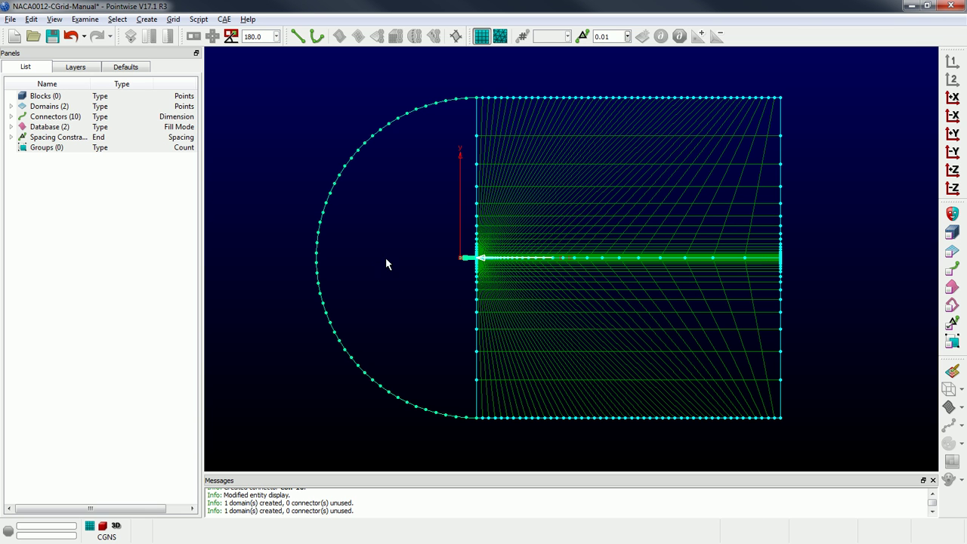
{"action": "left_click", "coordinate": [31, 19]}
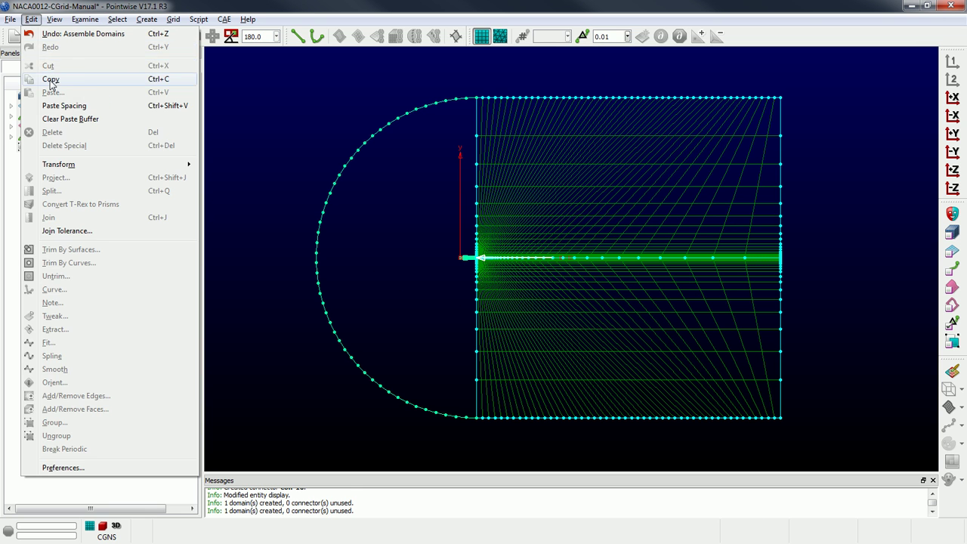
{"action": "left_click", "coordinate": [45, 80]}
Paste the copied spacing onto the upstream ends of the upper and lower outer horizontal connectors.
{"action": "left_click", "coordinate": [499, 99]}
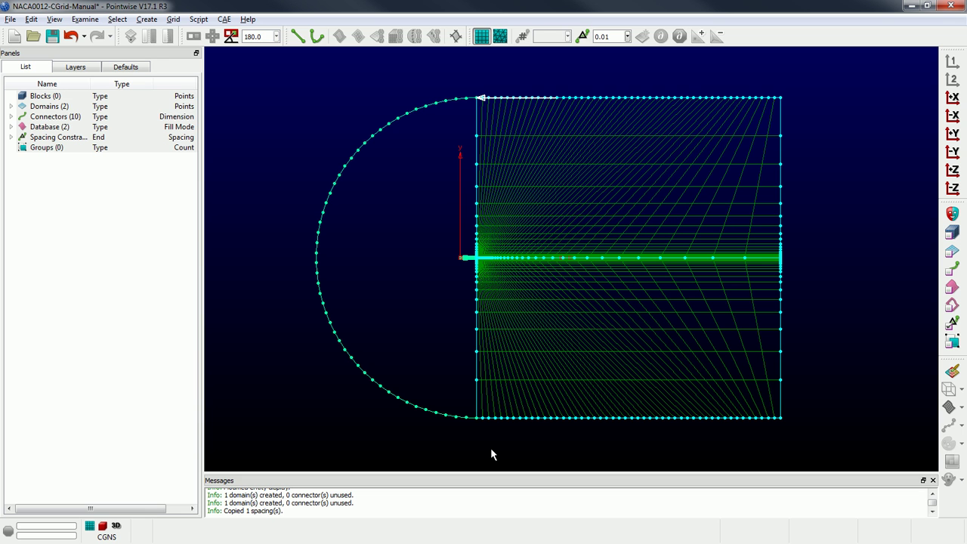
{"action": "left_click", "coordinate": [500, 419], "text": "ctrl"}
{"action": "left_click", "coordinate": [31, 19]}
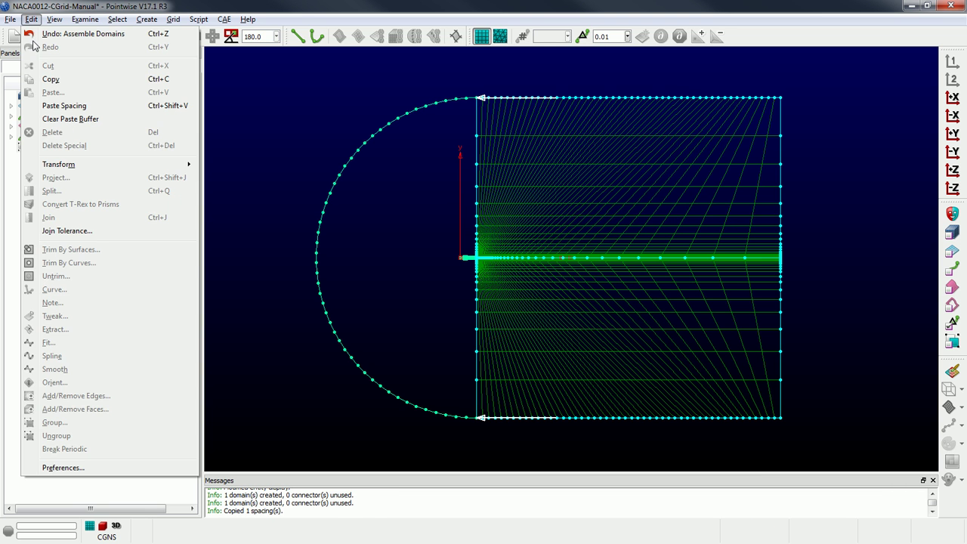
{"action": "left_click", "coordinate": [62, 108]}
{"action": "left_click", "coordinate": [294, 142]}
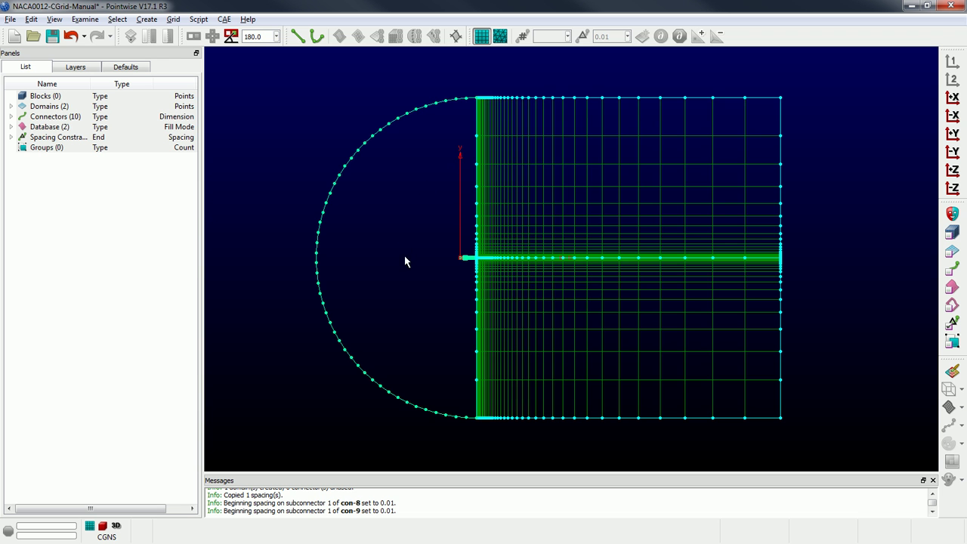
Examine the point counts of the outer arc and of the upper and lower airfoil connectors.
{"action": "scroll", "coordinate": [404, 261], "scroll_direction": "up", "scroll_amount": 8}
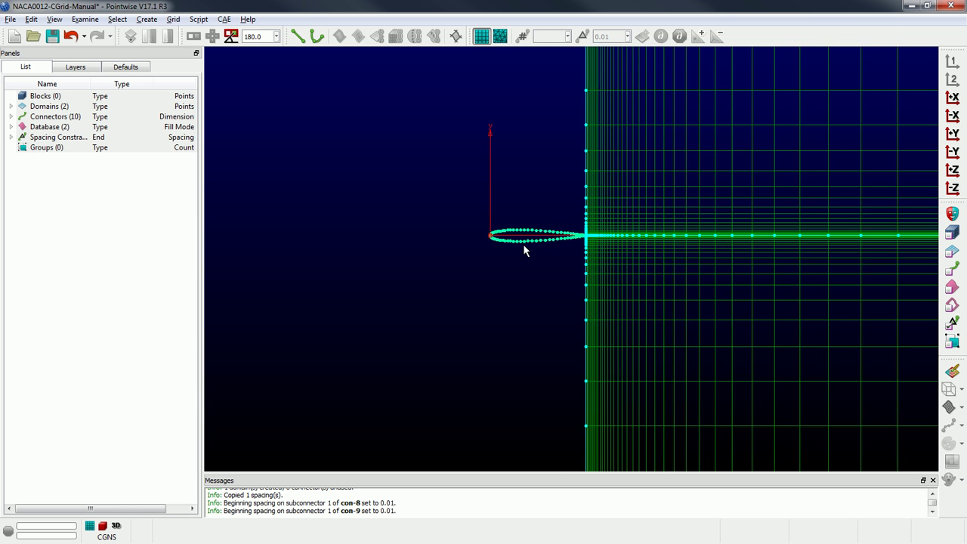
{"action": "scroll", "coordinate": [526, 251], "scroll_direction": "down", "scroll_amount": 5}
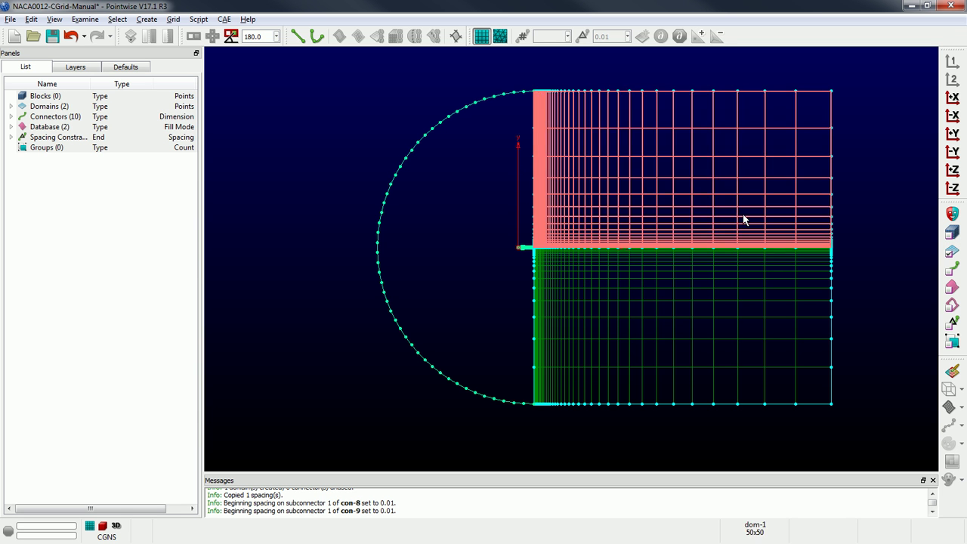
{"action": "left_click", "coordinate": [412, 152]}
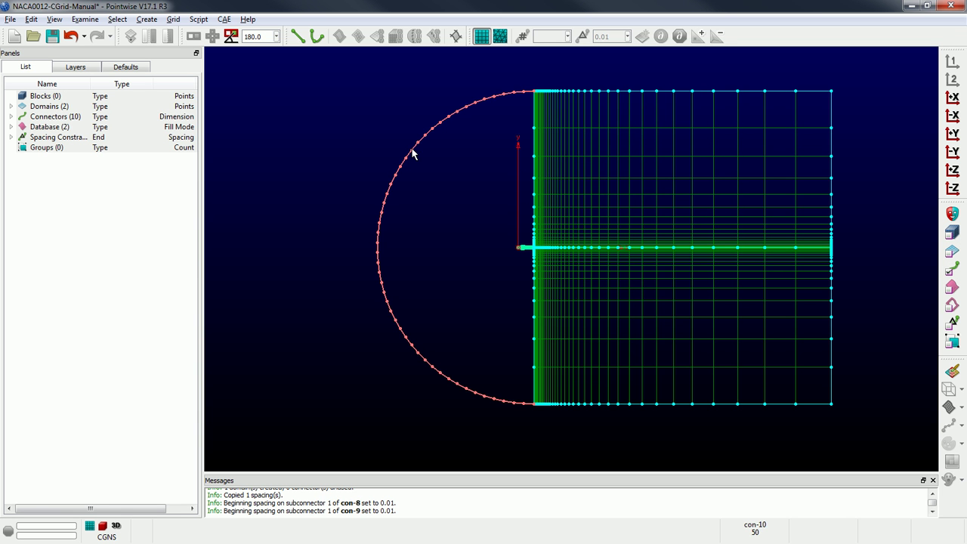
{"action": "scroll", "coordinate": [523, 246], "scroll_direction": "up", "scroll_amount": 5}
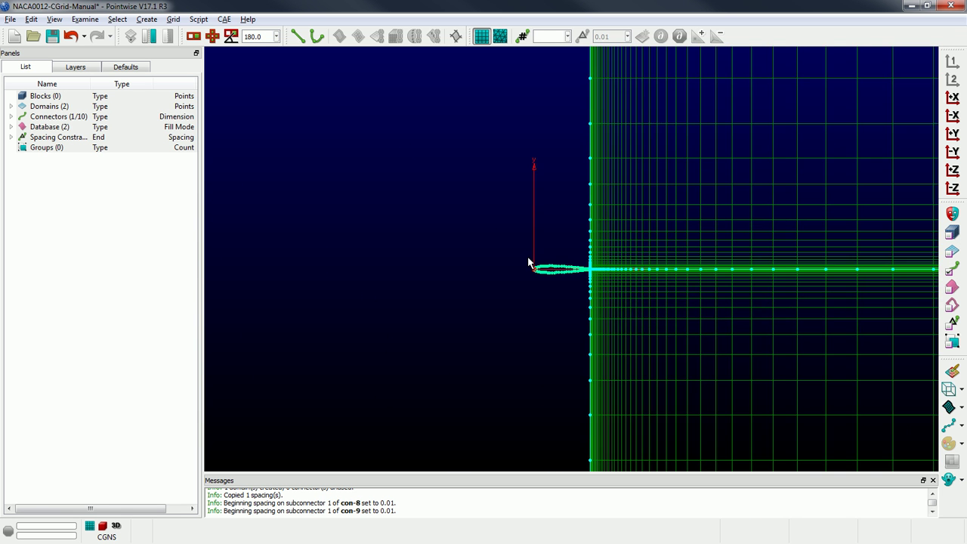
{"action": "scroll", "coordinate": [542, 263], "scroll_direction": "down", "scroll_amount": 2}
{"action": "scroll", "coordinate": [555, 268], "scroll_direction": "up", "scroll_amount": 6}
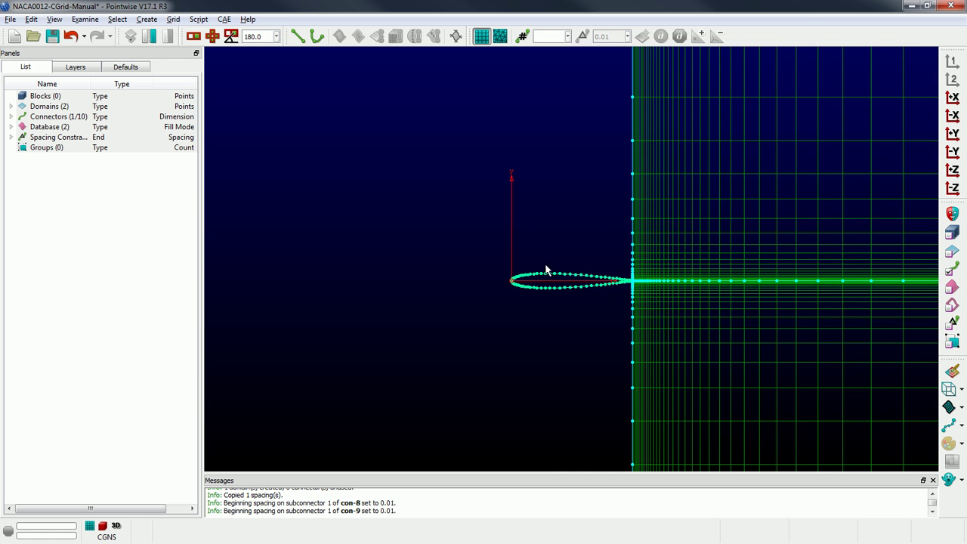
{"action": "left_click", "coordinate": [543, 278]}
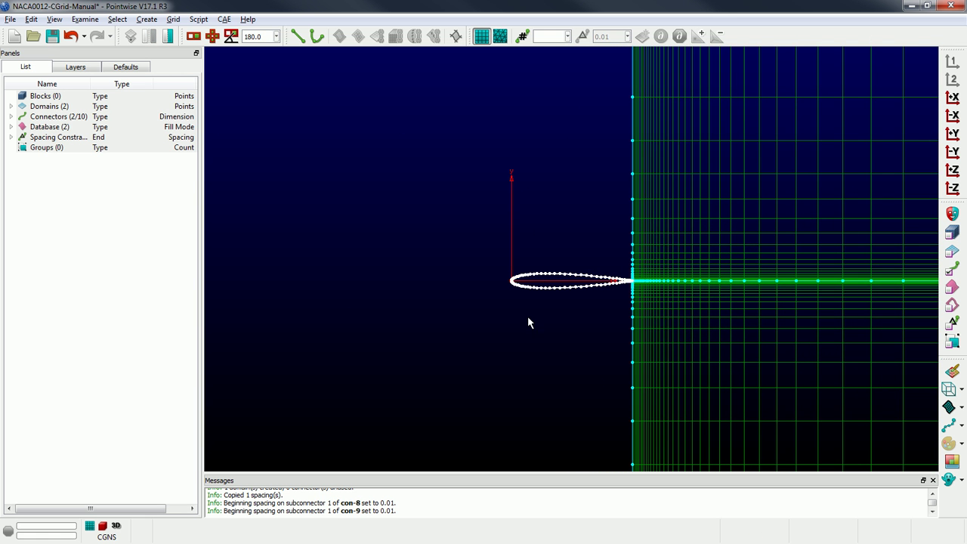
{"action": "scroll", "coordinate": [554, 269], "scroll_direction": "down", "scroll_amount": 6}
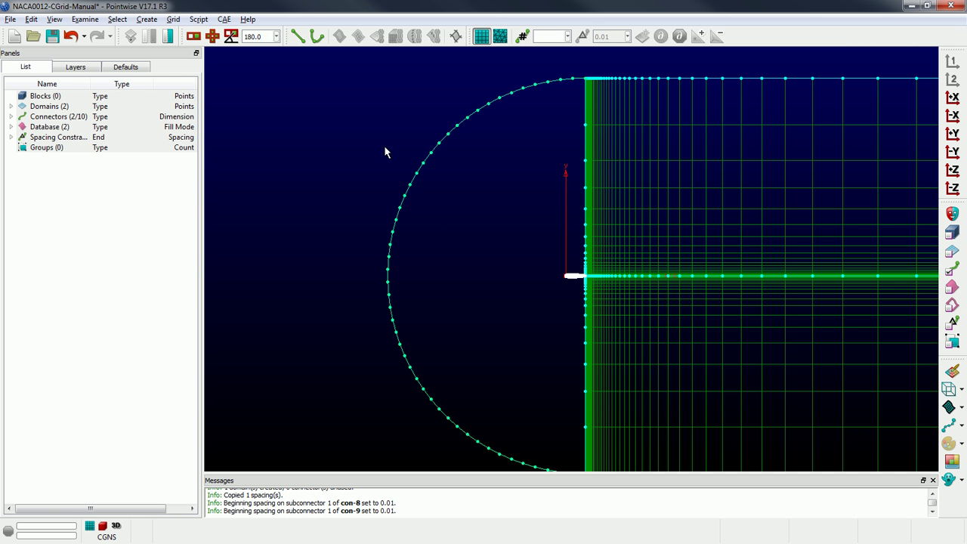
{"action": "left_click", "coordinate": [340, 119]}
{"action": "key", "text": "ctrl+f"}
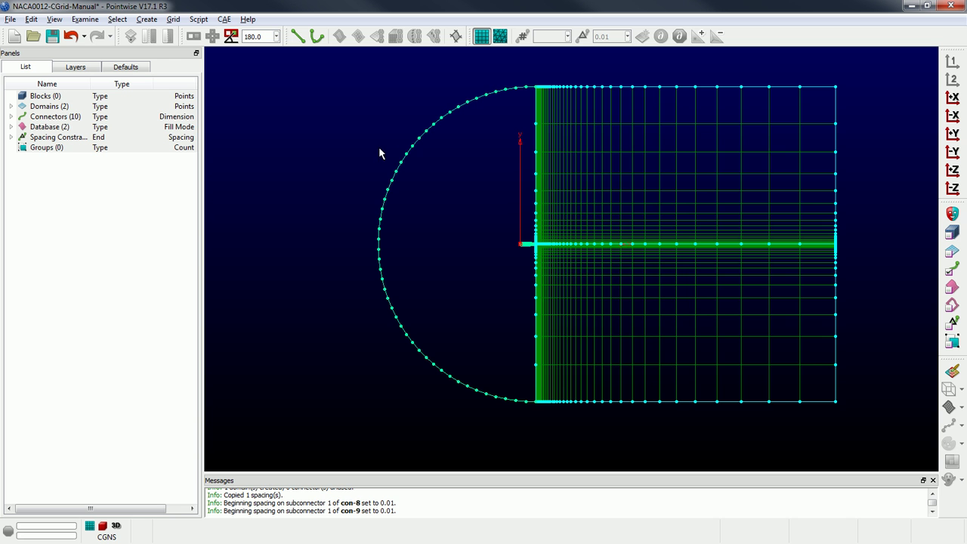
{"action": "scroll", "coordinate": [504, 224], "scroll_direction": "up", "scroll_amount": 3}
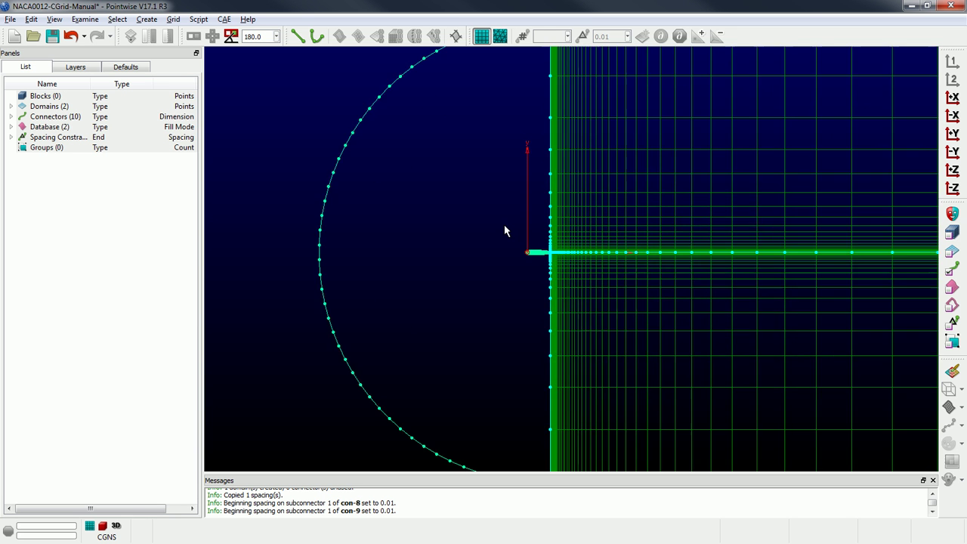
{"action": "scroll", "coordinate": [529, 254], "scroll_direction": "up", "scroll_amount": 5}
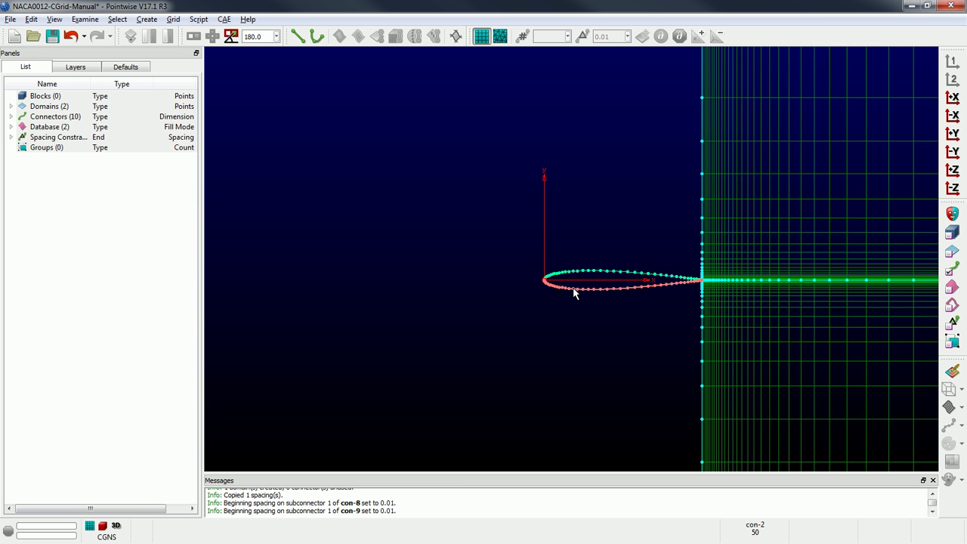
{"action": "scroll", "coordinate": [585, 283], "scroll_direction": "down", "scroll_amount": 5}
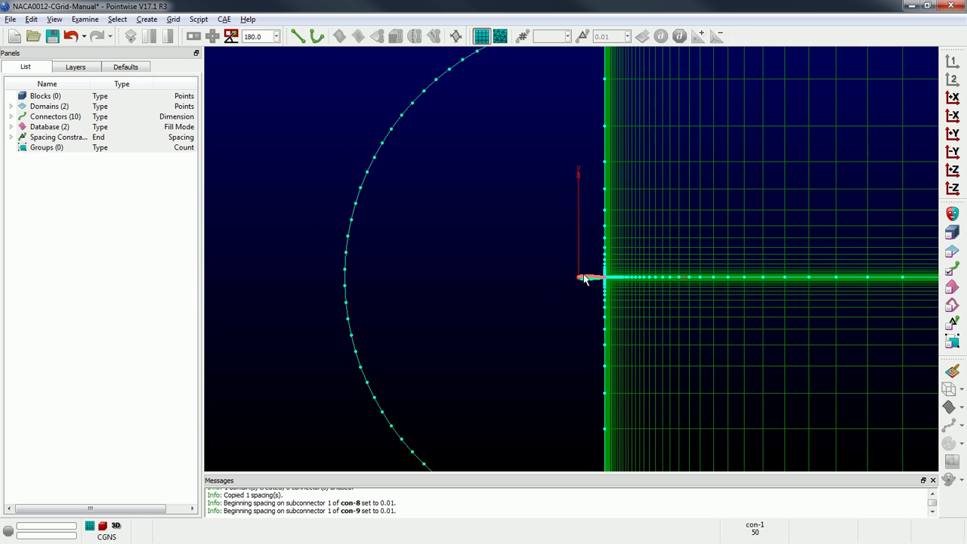
Set the outer arc's dimension to 99 points by copying the combined dimension of the upper and lower airfoil connectors.
{"action": "left_click", "coordinate": [431, 161]}
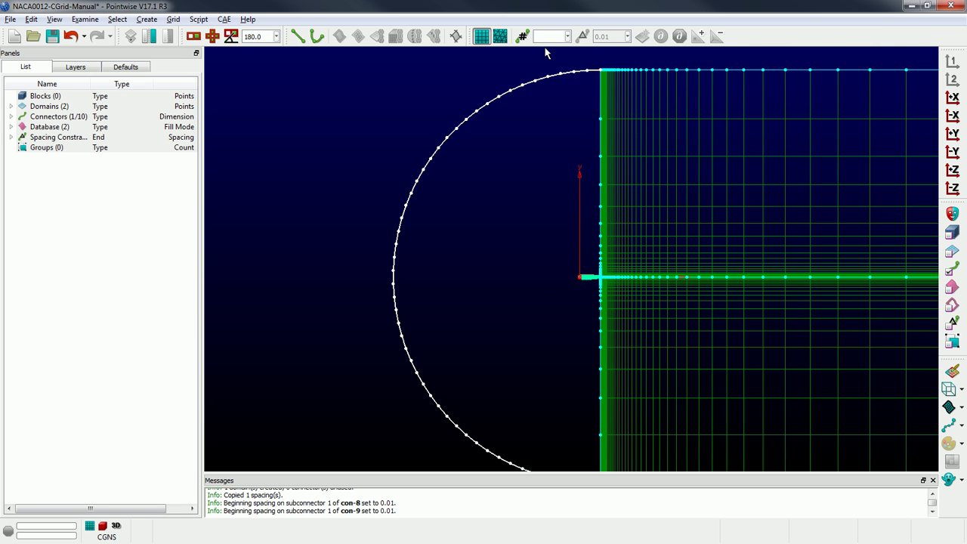
{"action": "left_click", "coordinate": [549, 37]}
{"action": "type", "text": "99"}
{"action": "key", "text": "Return"}
{"action": "left_click", "coordinate": [488, 112]}
{"action": "left_click", "coordinate": [173, 20]}
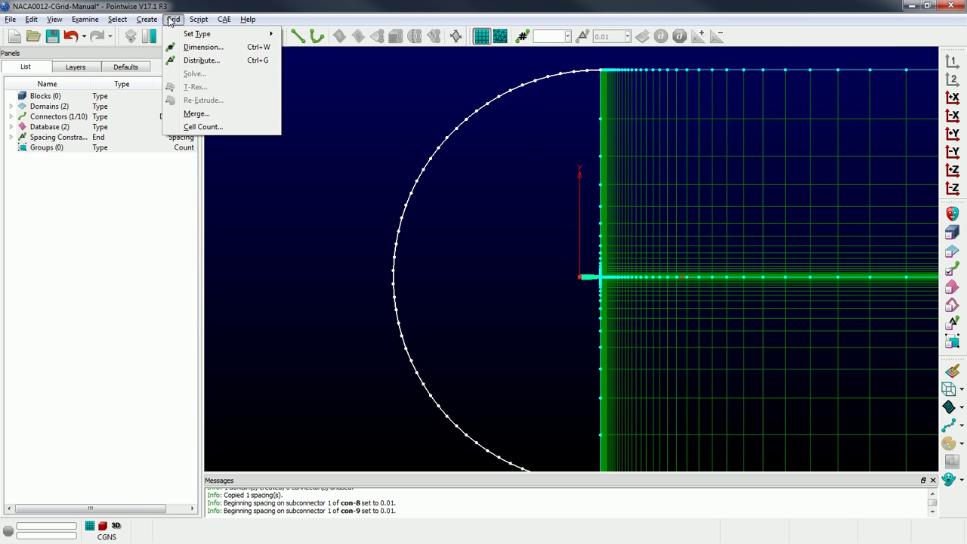
{"action": "left_click", "coordinate": [181, 46]}
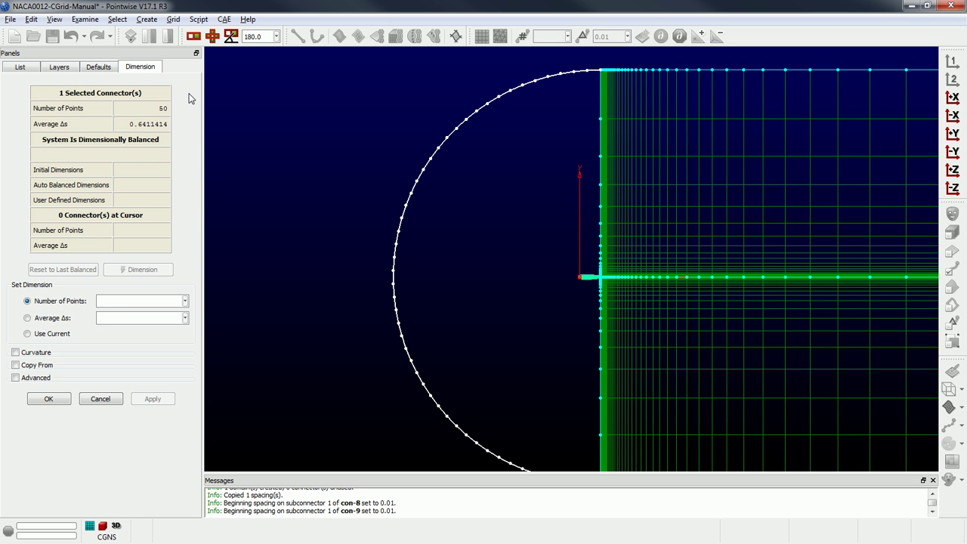
{"action": "left_click", "coordinate": [16, 366]}
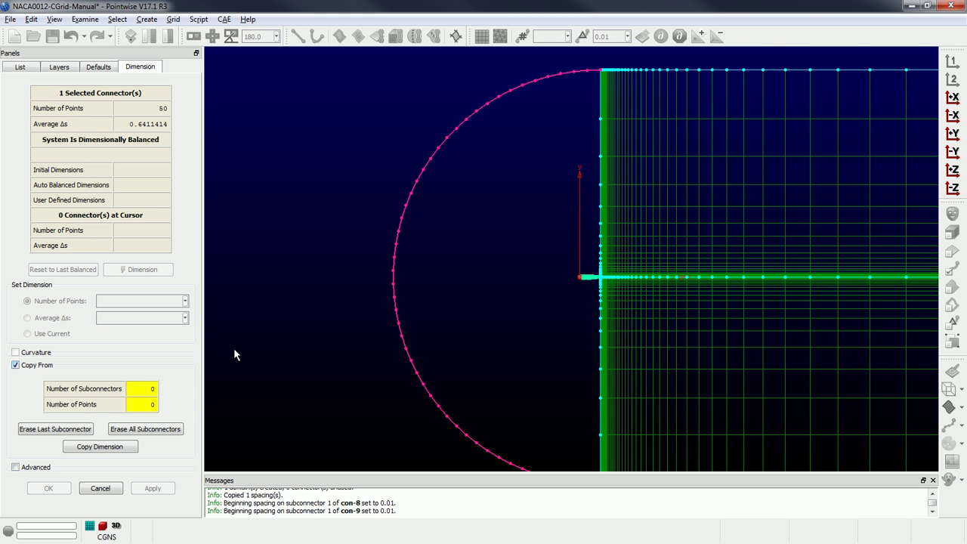
{"action": "scroll", "coordinate": [609, 273], "scroll_direction": "up", "scroll_amount": 5}
{"action": "scroll", "coordinate": [592, 247], "scroll_direction": "up", "scroll_amount": 3}
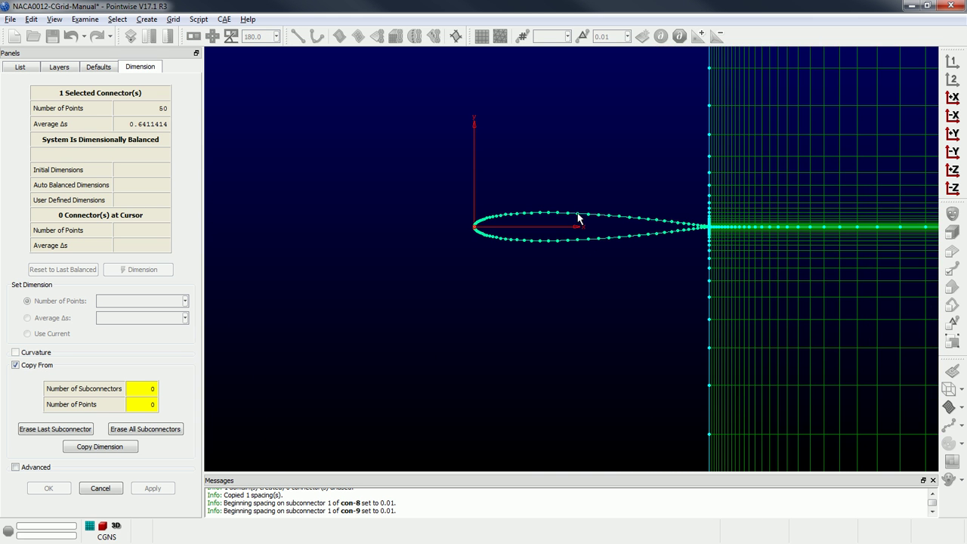
{"action": "left_click", "coordinate": [573, 214]}
{"action": "left_click", "coordinate": [499, 239]}
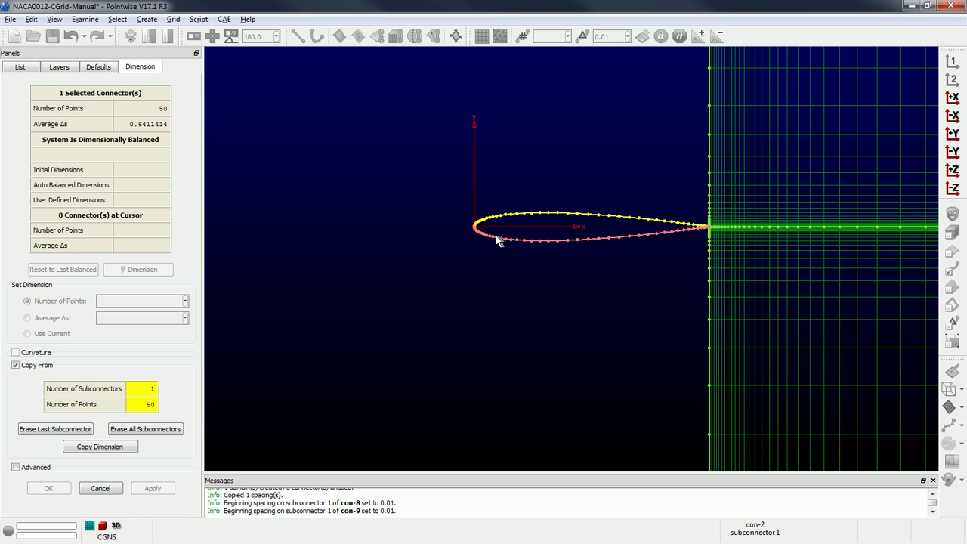
{"action": "scroll", "coordinate": [655, 211], "scroll_direction": "down", "scroll_amount": 3}
{"action": "scroll", "coordinate": [610, 274], "scroll_direction": "down", "scroll_amount": 5}
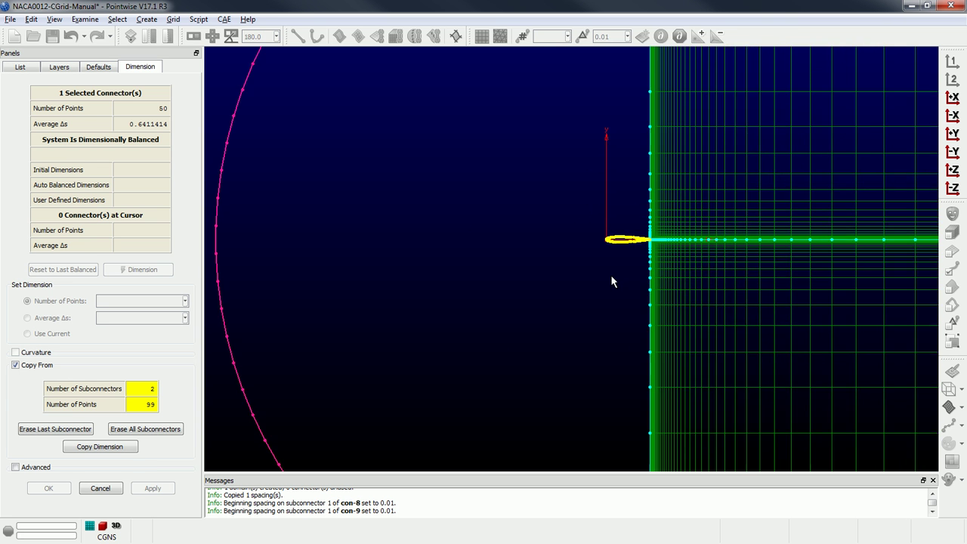
{"action": "left_click", "coordinate": [85, 451]}
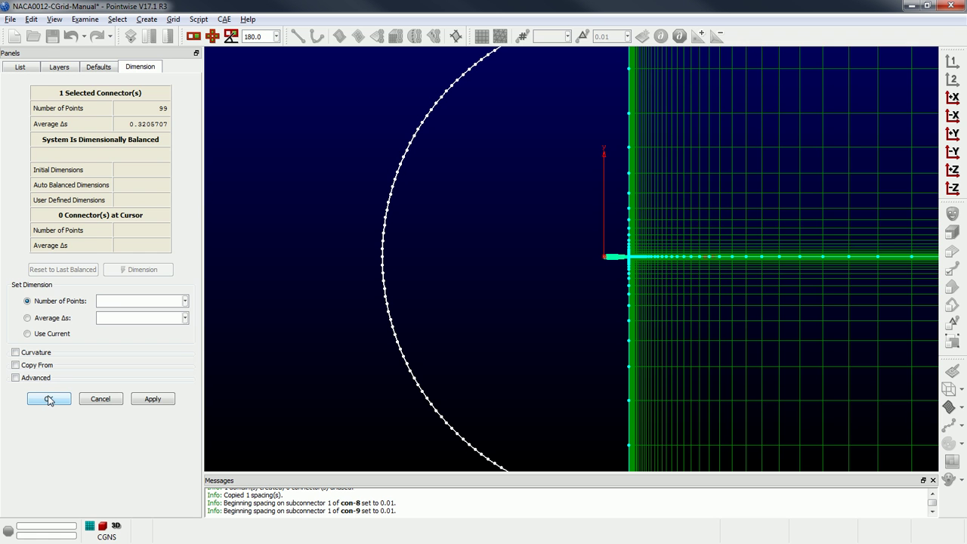
{"action": "left_click", "coordinate": [43, 459]}
Check the outer arc's point count and its point distribution against the neighbouring grid.
{"action": "scroll", "coordinate": [402, 319], "scroll_direction": "down", "scroll_amount": 3}
{"action": "left_click", "coordinate": [407, 229]}
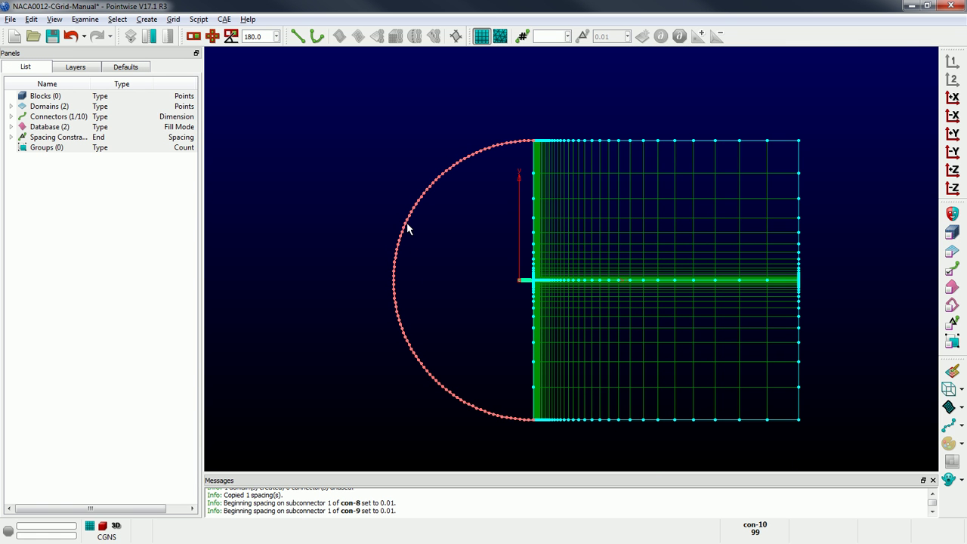
{"action": "left_click", "coordinate": [443, 302]}
{"action": "scroll", "coordinate": [443, 300], "scroll_direction": "up", "scroll_amount": 2}
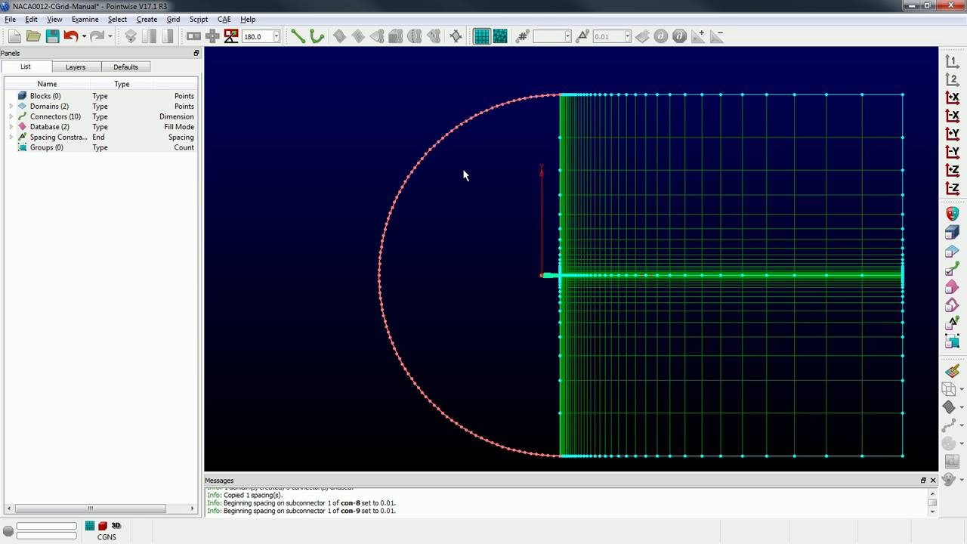
{"action": "scroll", "coordinate": [430, 123], "scroll_direction": "down", "scroll_amount": 2}
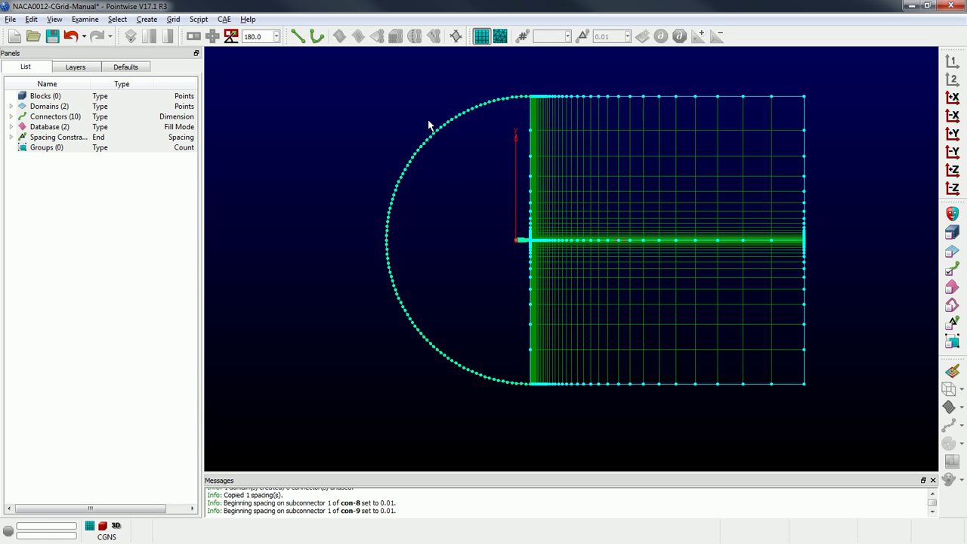
{"action": "scroll", "coordinate": [473, 183], "scroll_direction": "up", "scroll_amount": 3}
{"action": "scroll", "coordinate": [473, 182], "scroll_direction": "up", "scroll_amount": 2}
{"action": "scroll", "coordinate": [449, 171], "scroll_direction": "down", "scroll_amount": 2}
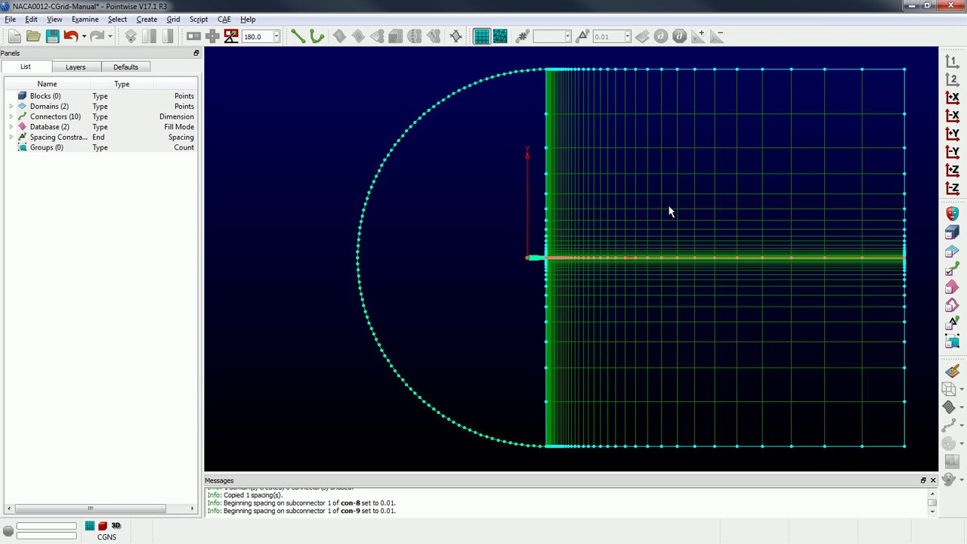
Try to assemble a domain automatically from the outer arc, the two airfoil connectors and the two vertical trailing-edge connectors.
{"action": "left_click", "coordinate": [547, 158]}
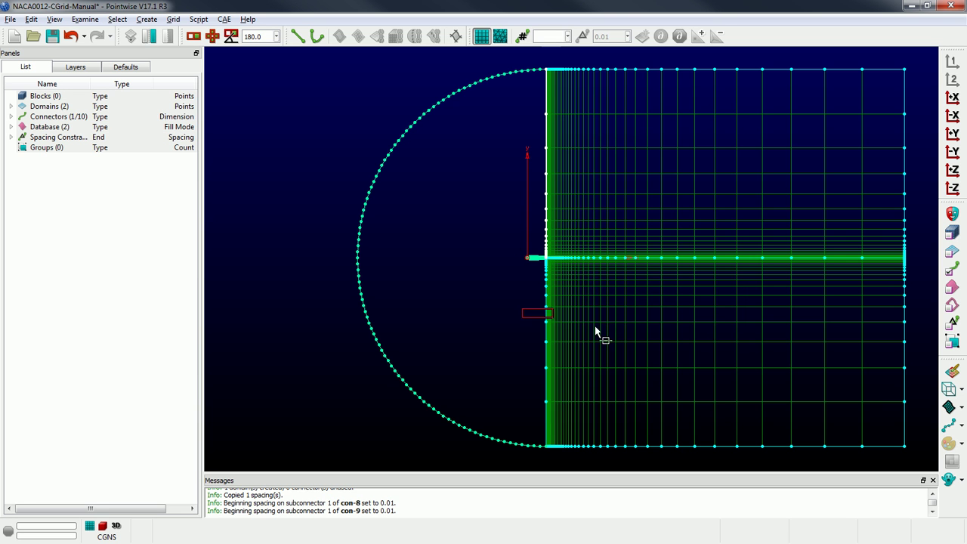
{"action": "left_click_drag", "start_coordinate": [595, 325], "coordinate": [311, 192]}
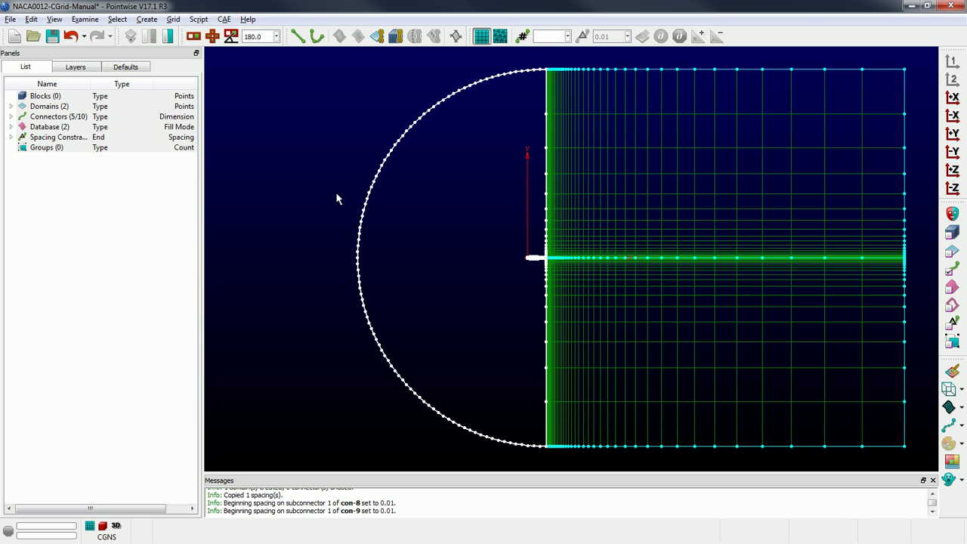
{"action": "left_click", "coordinate": [376, 37]}
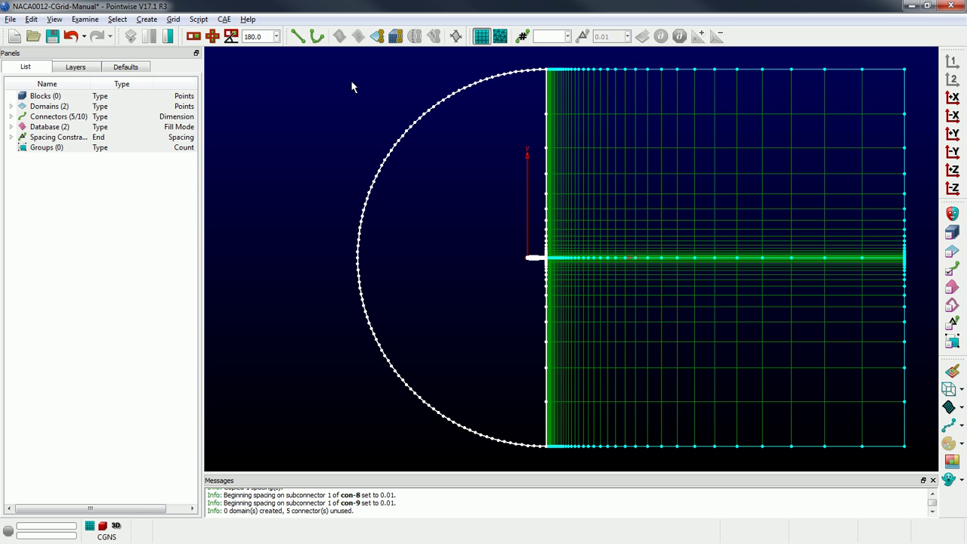
{"action": "left_click", "coordinate": [294, 267]}
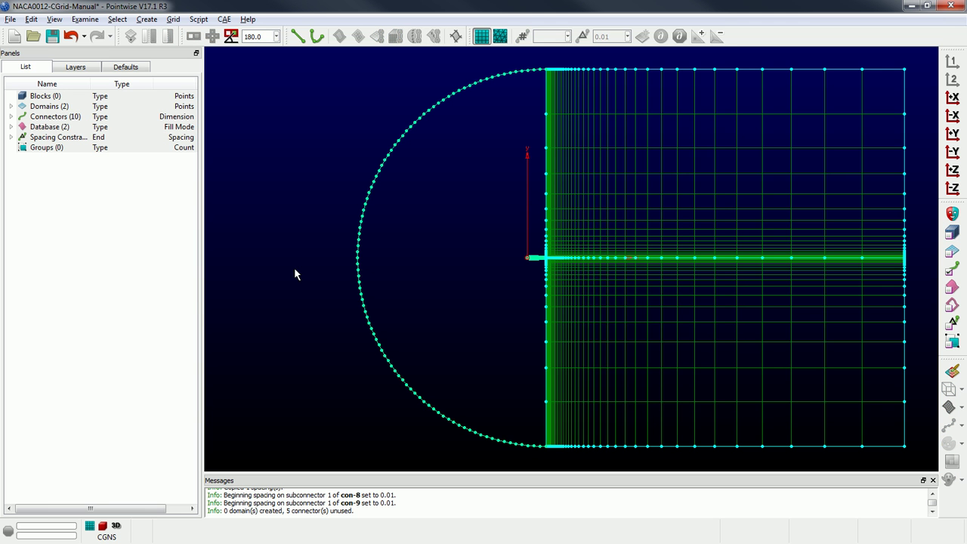
Start a special domain assembly with Auto Complete off, defining three edges from the upper vertical trailing-edge connector, the outer arc and the lower vertical trailing-edge connector.
{"action": "left_click", "coordinate": [147, 20]}
{"action": "mouse_move", "coordinate": [189, 79]}
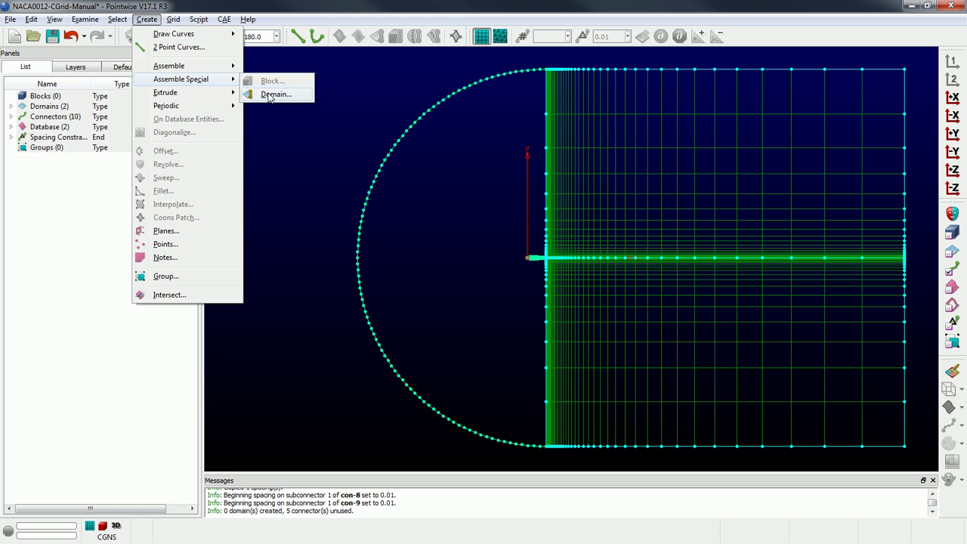
{"action": "left_click", "coordinate": [273, 94]}
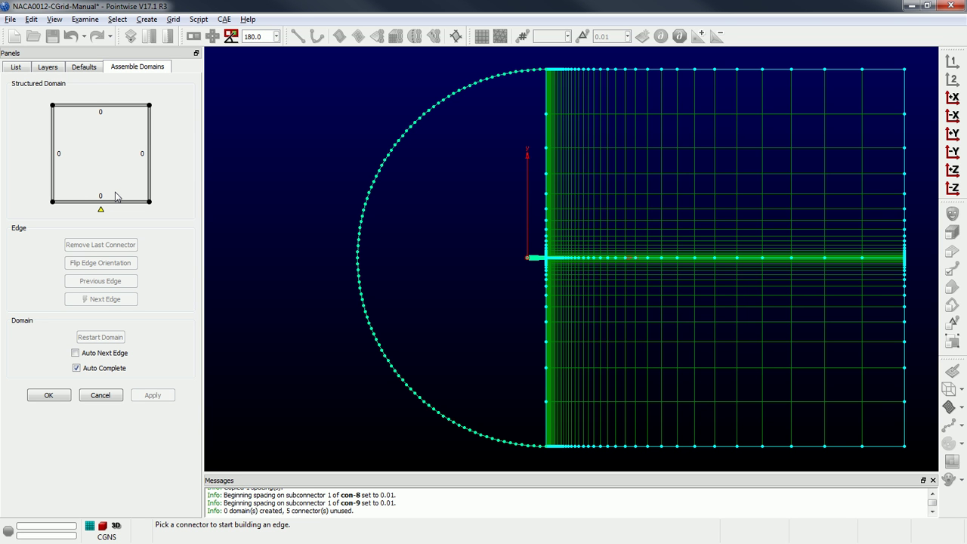
{"action": "left_click", "coordinate": [78, 369]}
{"action": "left_click", "coordinate": [545, 162]}
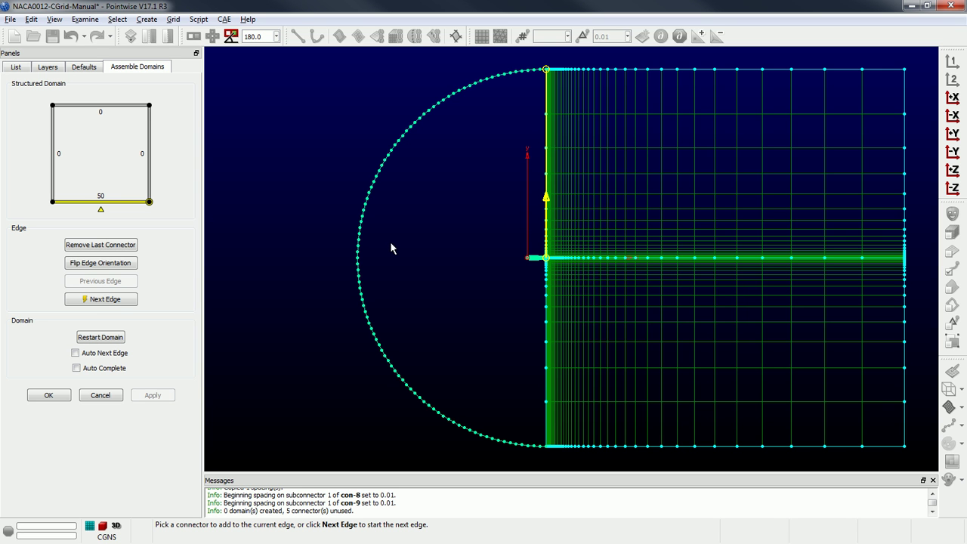
{"action": "left_click", "coordinate": [94, 301]}
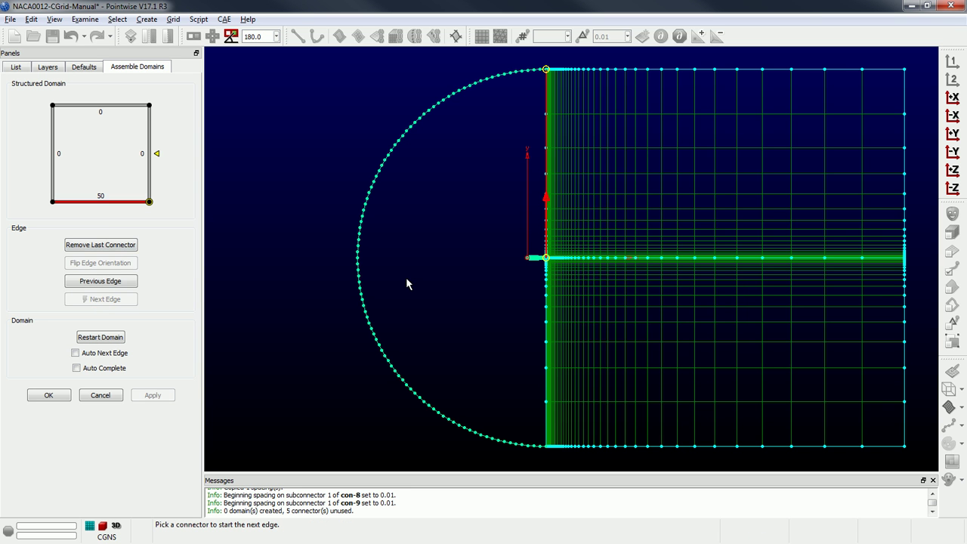
{"action": "left_click", "coordinate": [430, 113]}
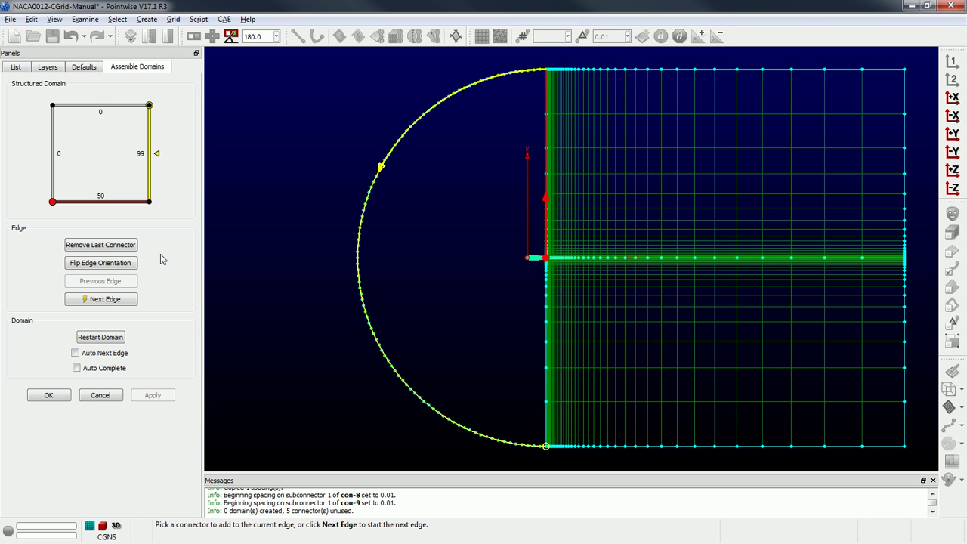
{"action": "left_click", "coordinate": [109, 303]}
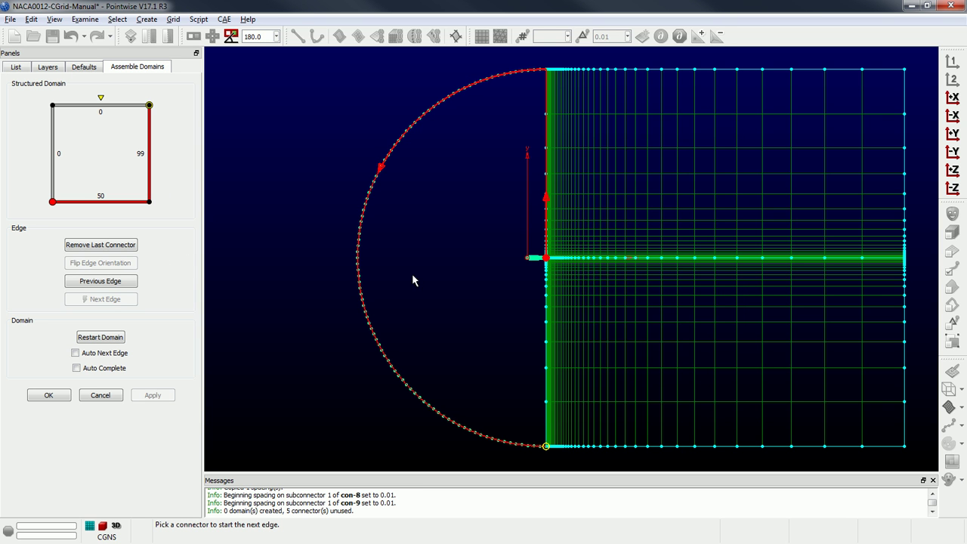
{"action": "left_click", "coordinate": [546, 321]}
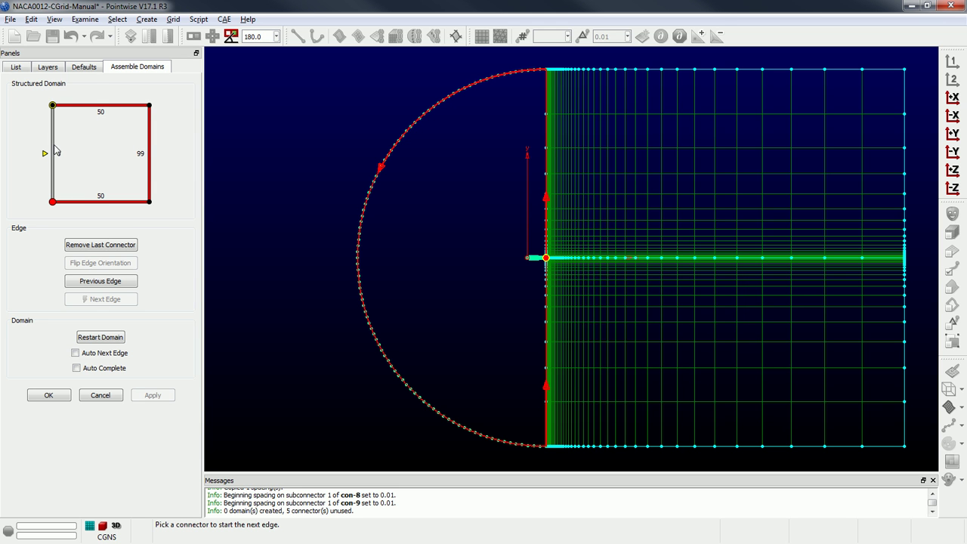
Complete the C-shaped domain by adding the lower and upper airfoil connectors as its fourth edge, and accept the assembly.
{"action": "scroll", "coordinate": [528, 259], "scroll_direction": "up", "scroll_amount": 5}
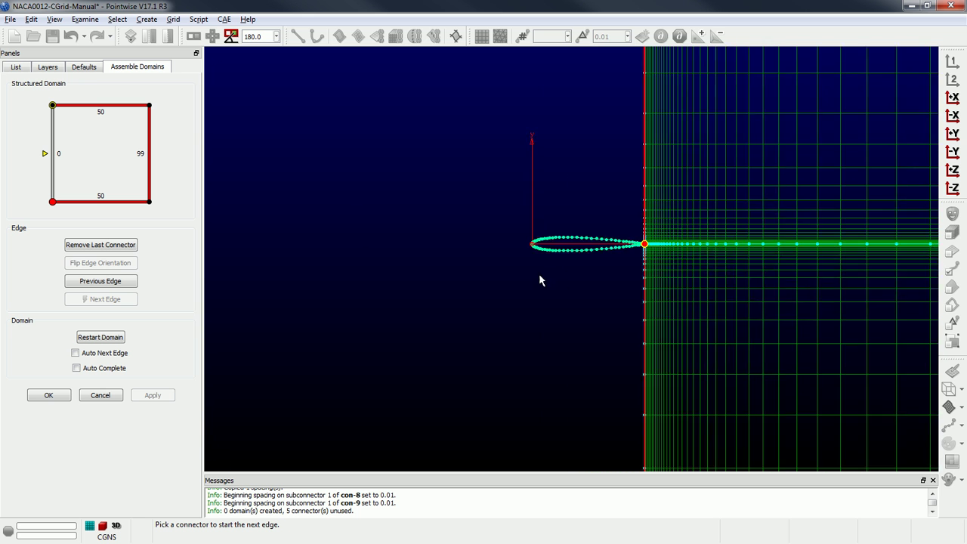
{"action": "left_click", "coordinate": [573, 246]}
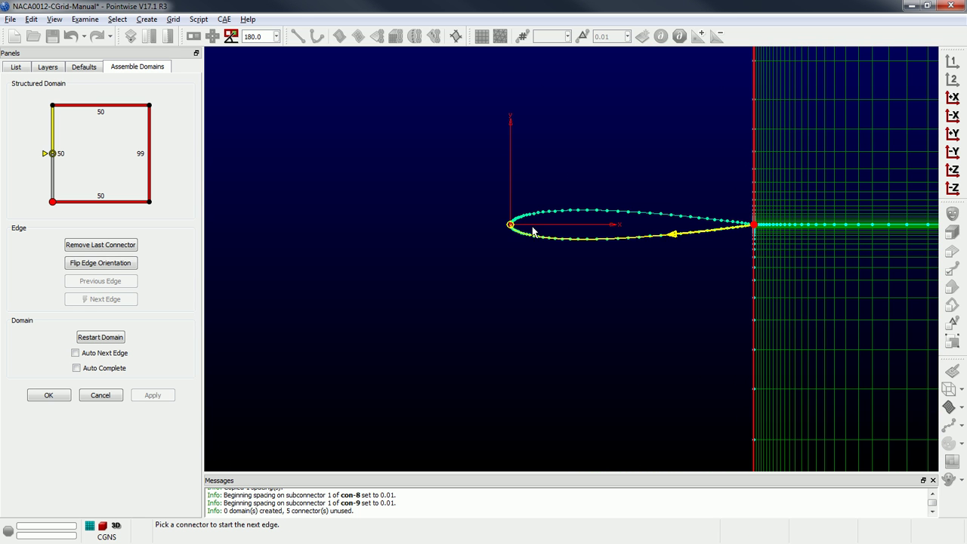
{"action": "left_click", "coordinate": [528, 220]}
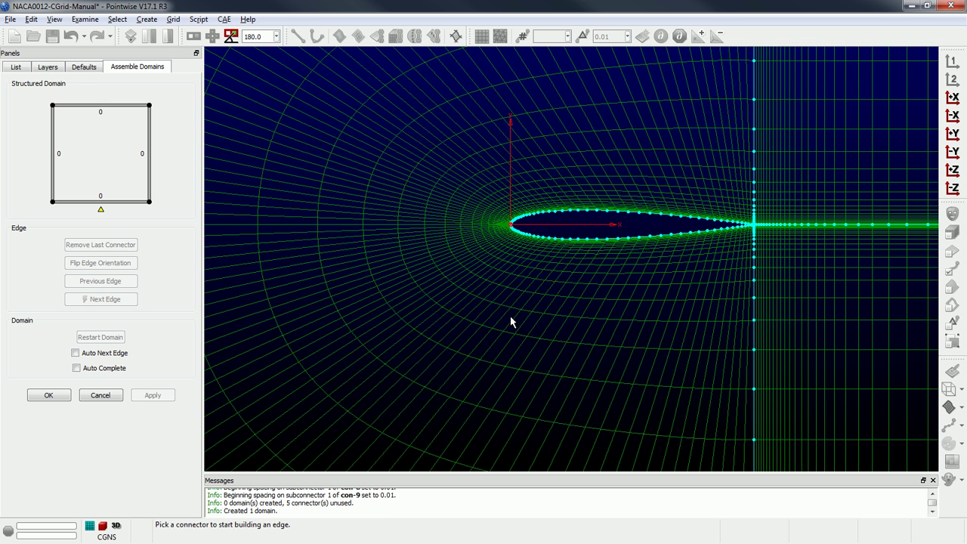
{"action": "scroll", "coordinate": [575, 283], "scroll_direction": "down", "scroll_amount": 2}
{"action": "scroll", "coordinate": [573, 286], "scroll_direction": "down", "scroll_amount": 5}
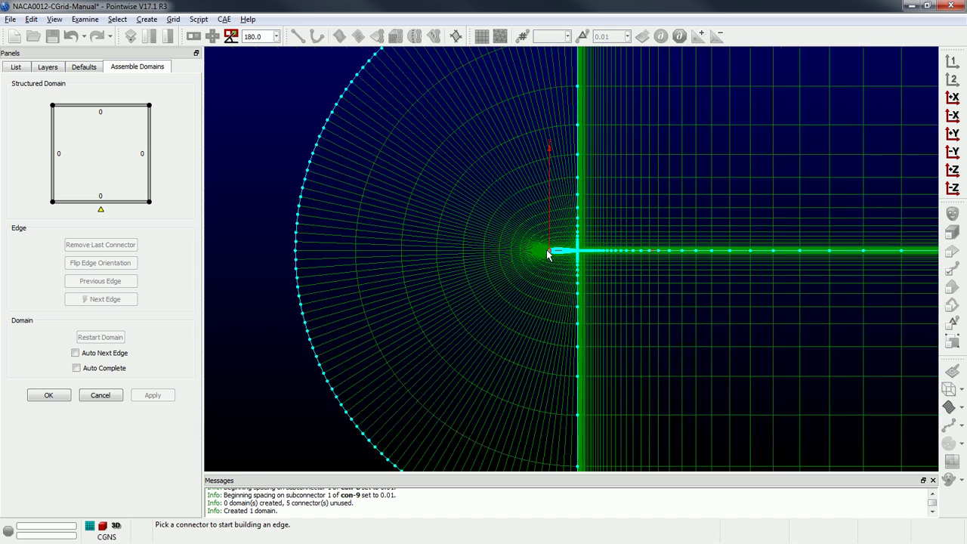
{"action": "scroll", "coordinate": [415, 341], "scroll_direction": "down", "scroll_amount": 2}
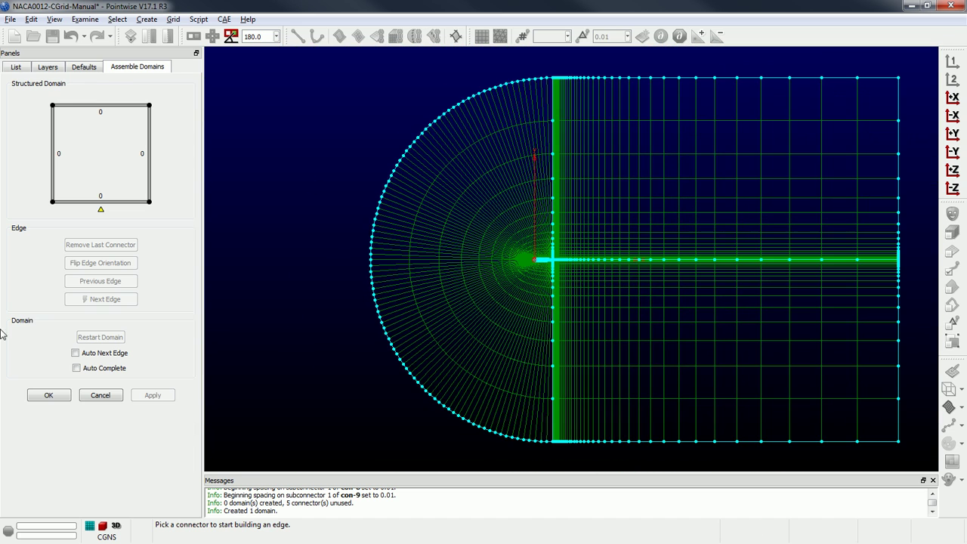
{"action": "left_click", "coordinate": [49, 395]}
Copy the upper wake boundary connector's spacing at its junction with the outer arc and paste it onto both ends of the arc.
{"action": "scroll", "coordinate": [551, 261], "scroll_direction": "up", "scroll_amount": 5}
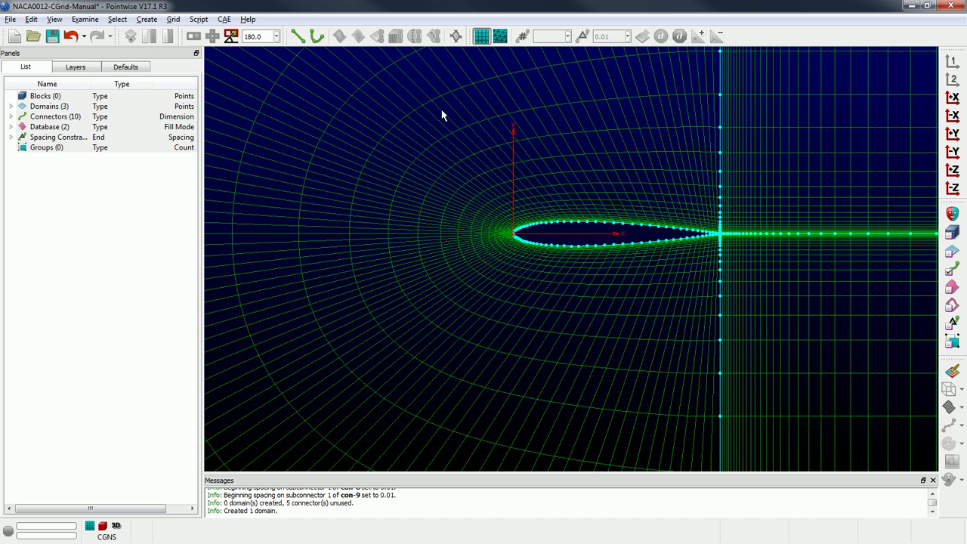
{"action": "scroll", "coordinate": [552, 280], "scroll_direction": "down", "scroll_amount": 5}
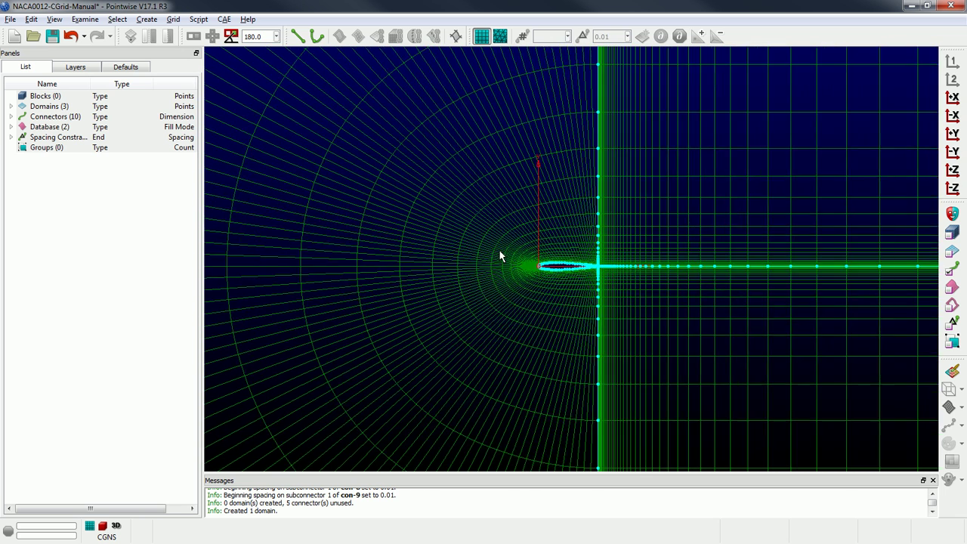
{"action": "scroll", "coordinate": [523, 256], "scroll_direction": "down", "scroll_amount": 1}
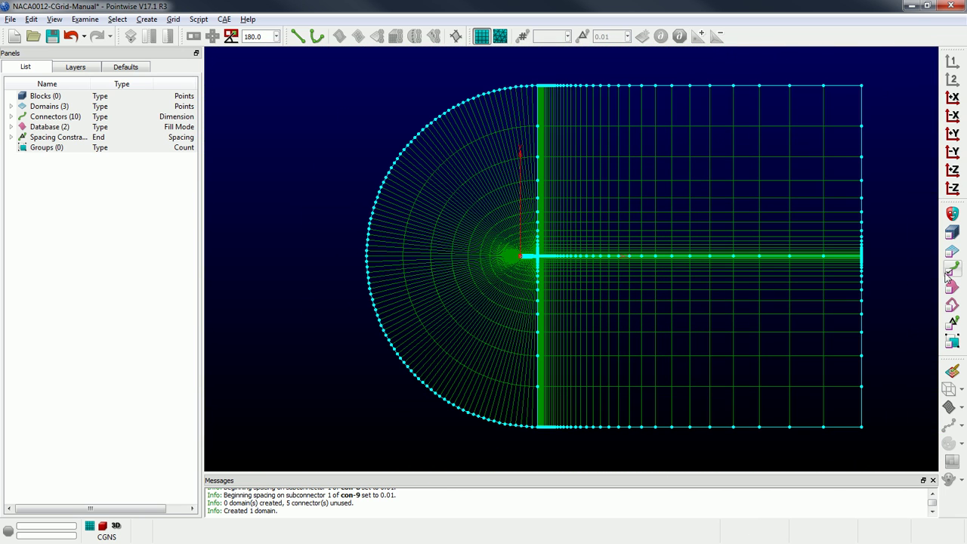
{"action": "left_click", "coordinate": [951, 324]}
{"action": "left_click", "coordinate": [531, 90]}
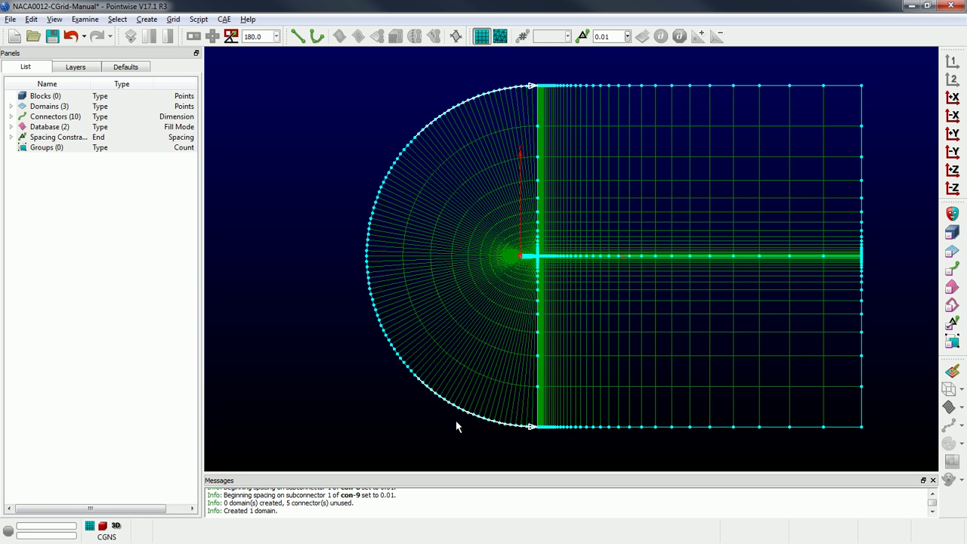
{"action": "left_click", "coordinate": [549, 87]}
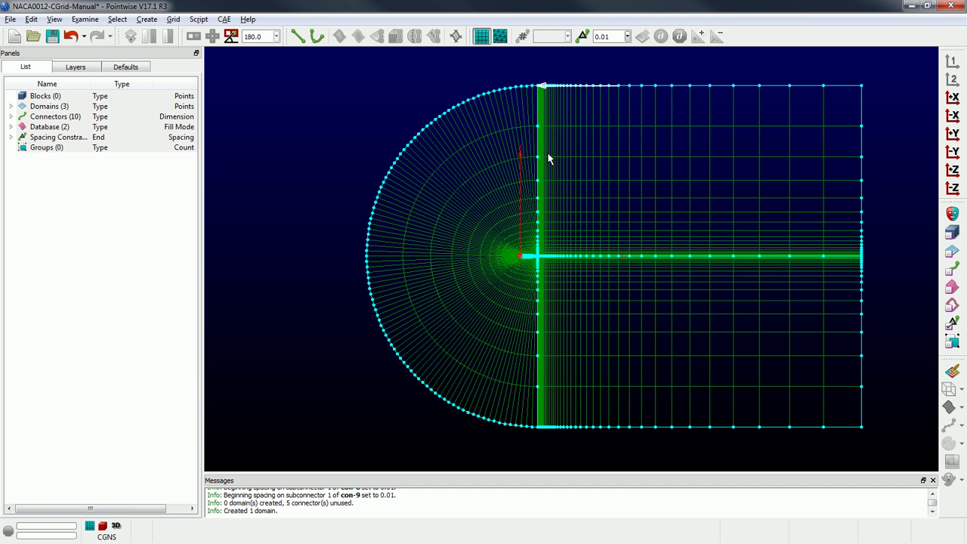
{"action": "left_click", "coordinate": [31, 19]}
{"action": "left_click", "coordinate": [53, 79]}
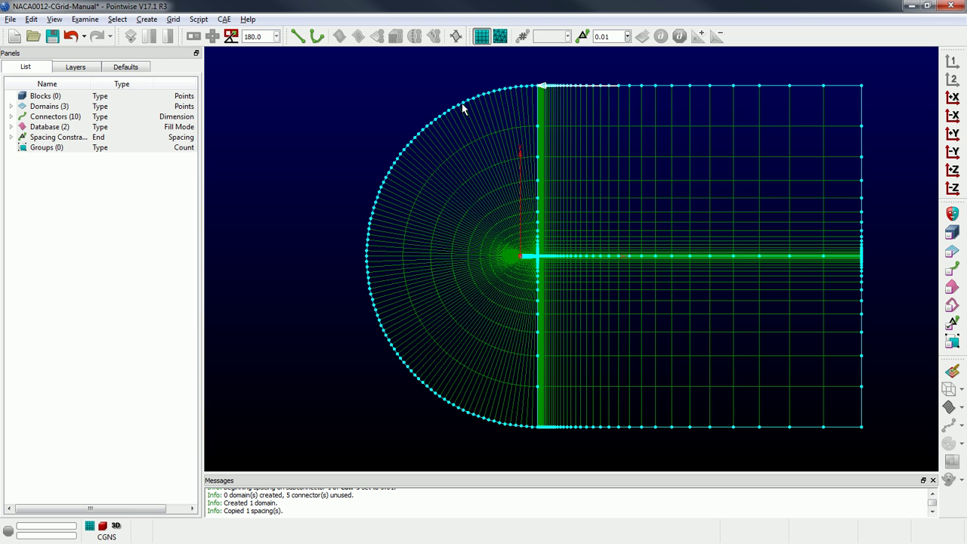
{"action": "left_click", "coordinate": [527, 92]}
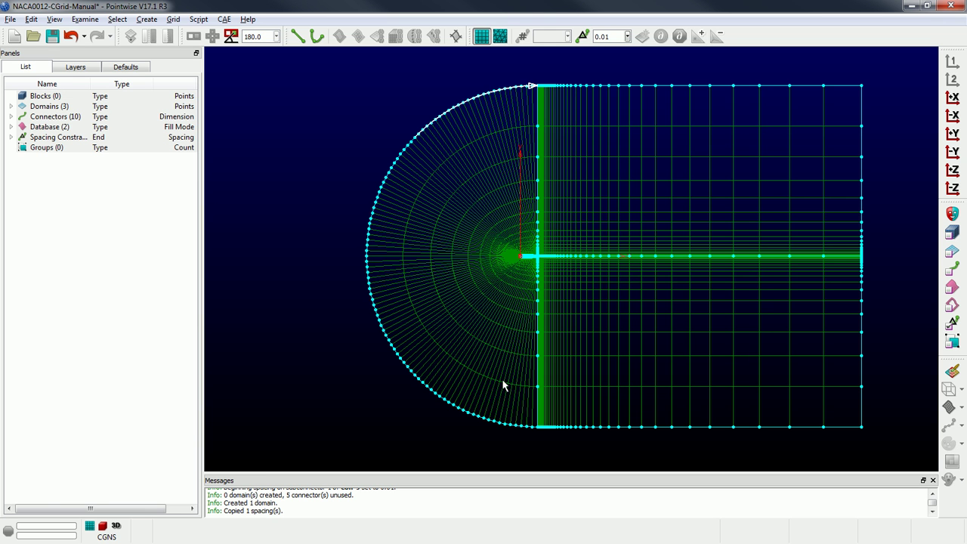
{"action": "left_click", "coordinate": [514, 427]}
{"action": "left_click", "coordinate": [31, 19]}
{"action": "left_click", "coordinate": [67, 107]}
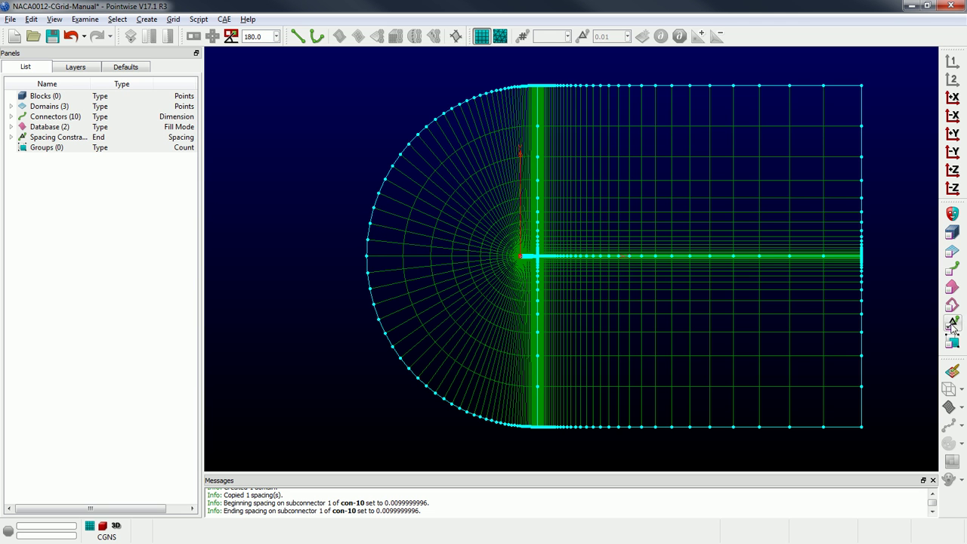
Examine the distribution function of the four vertical connectors and the default distribution type for new connectors.
{"action": "left_click", "coordinate": [861, 216]}
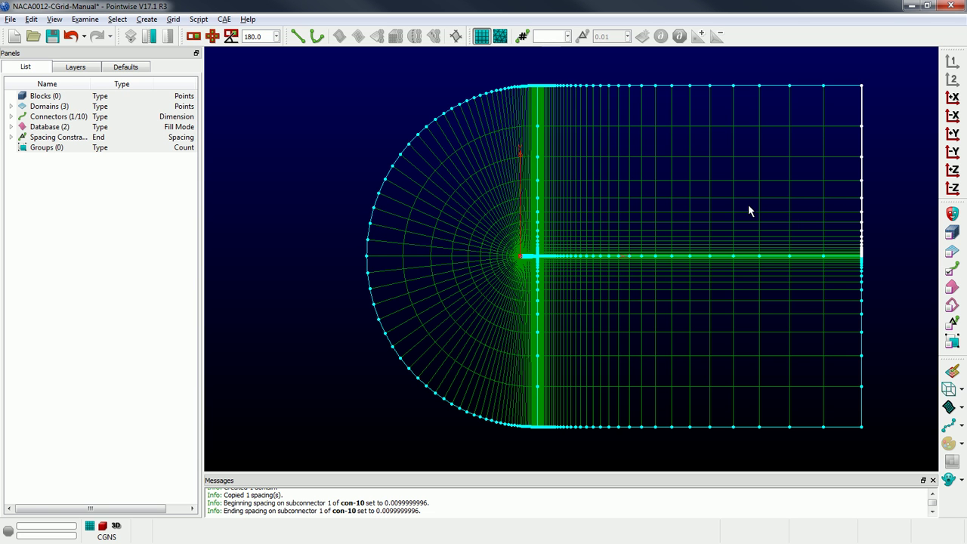
{"action": "left_click", "coordinate": [535, 208], "text": "ctrl"}
{"action": "left_click", "coordinate": [537, 333], "text": "ctrl"}
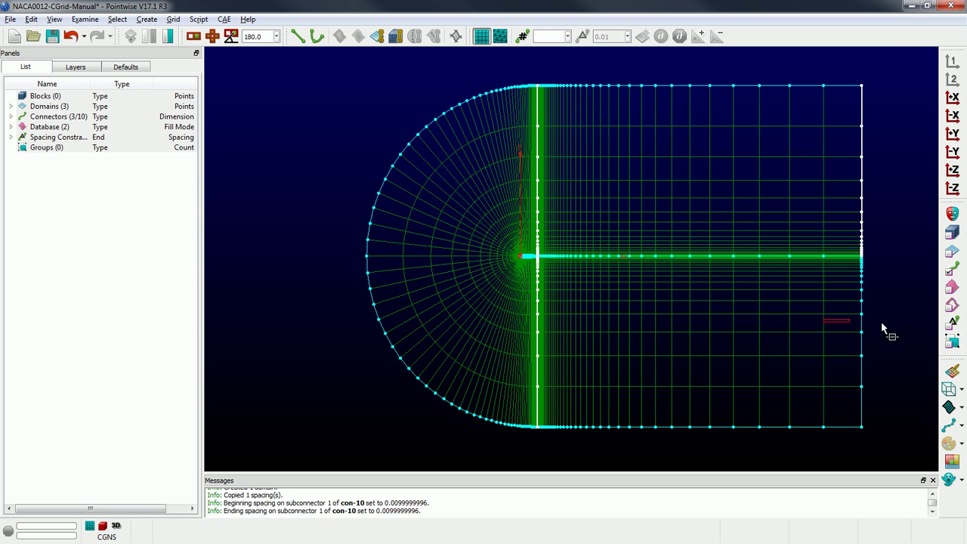
{"action": "left_click", "coordinate": [863, 336], "text": "ctrl"}
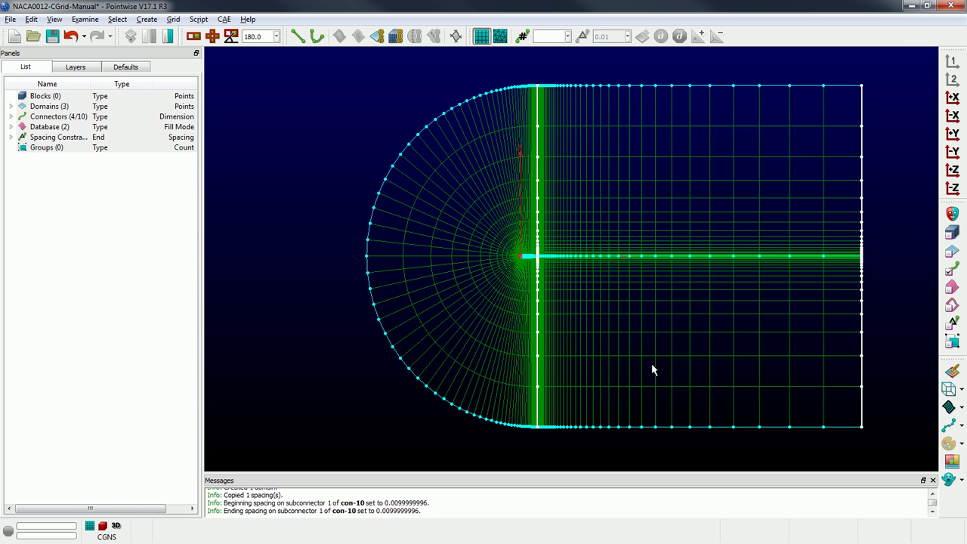
{"action": "left_click", "coordinate": [173, 19]}
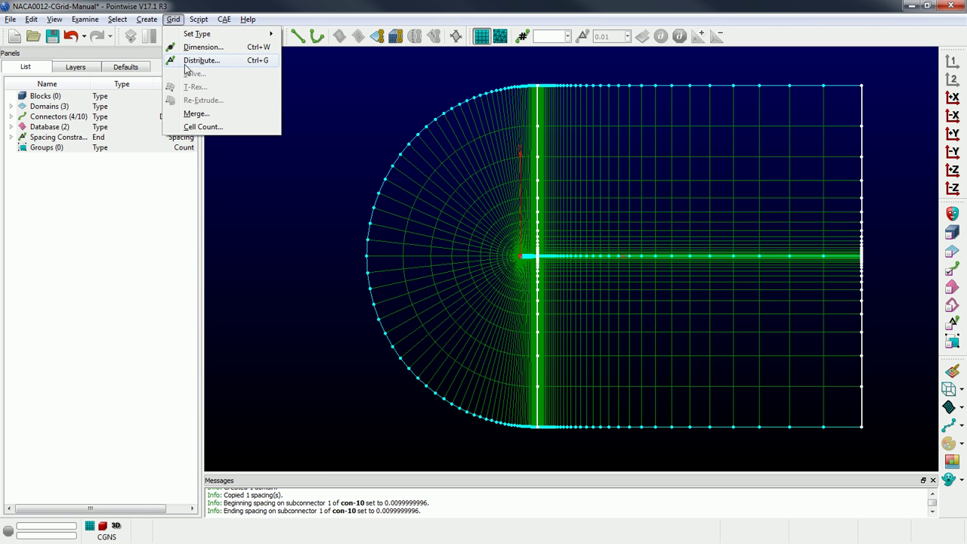
{"action": "left_click", "coordinate": [198, 60]}
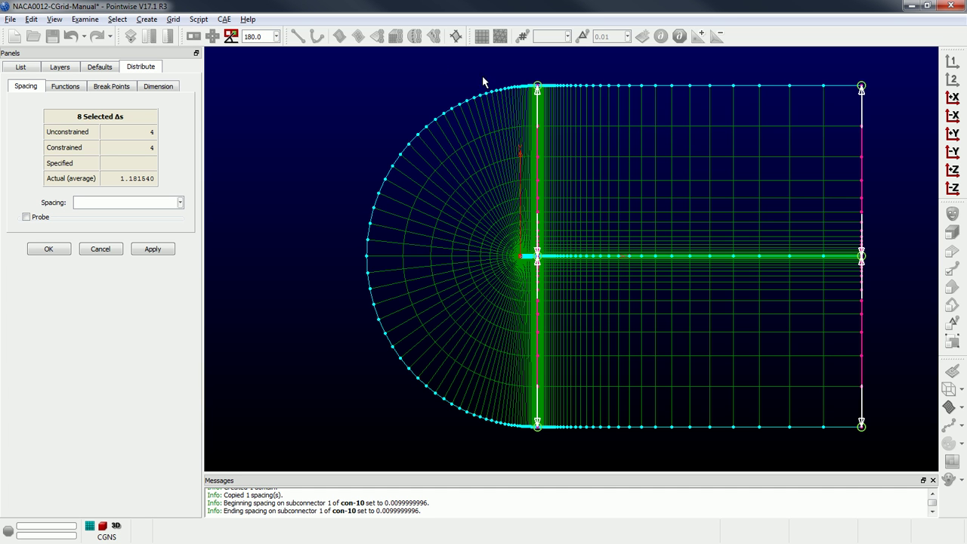
{"action": "left_click", "coordinate": [60, 88]}
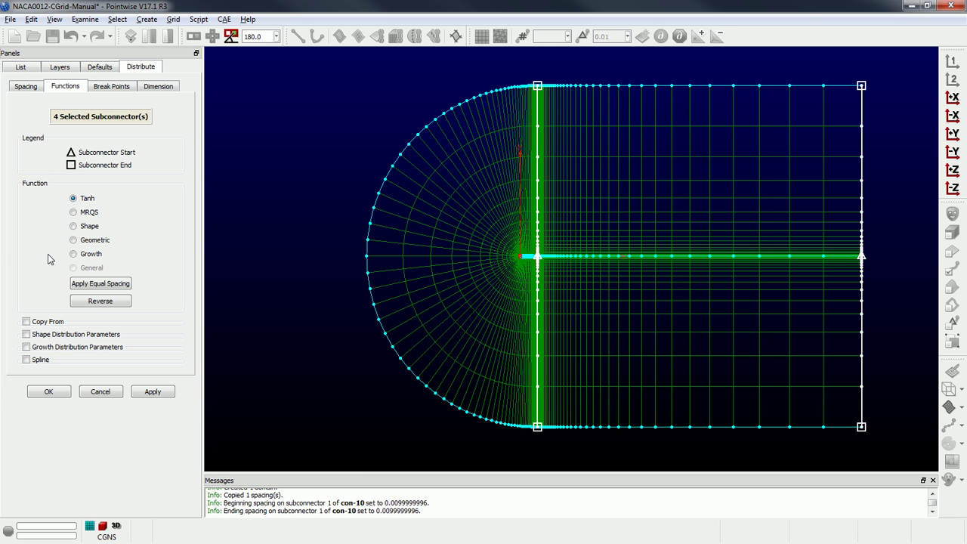
{"action": "left_click", "coordinate": [99, 66]}
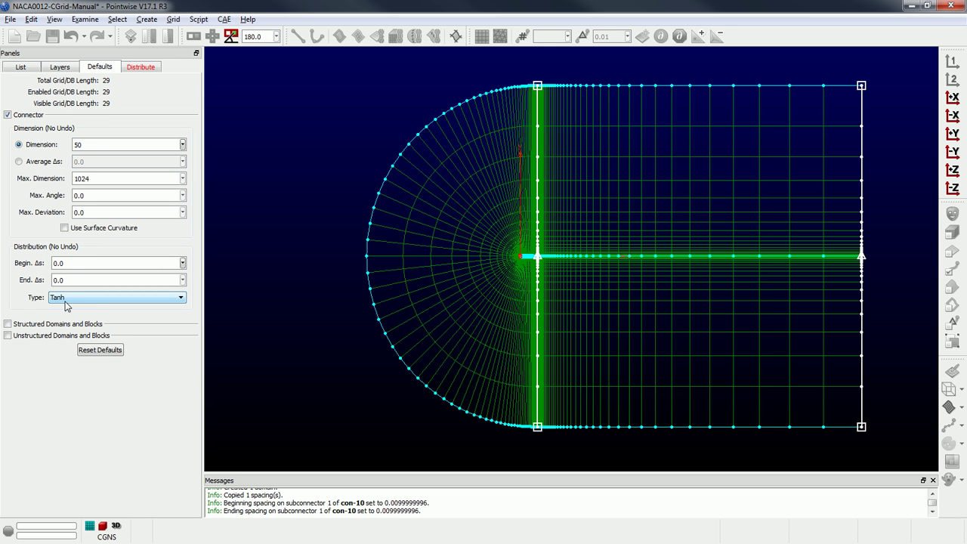
{"action": "left_click", "coordinate": [142, 67]}
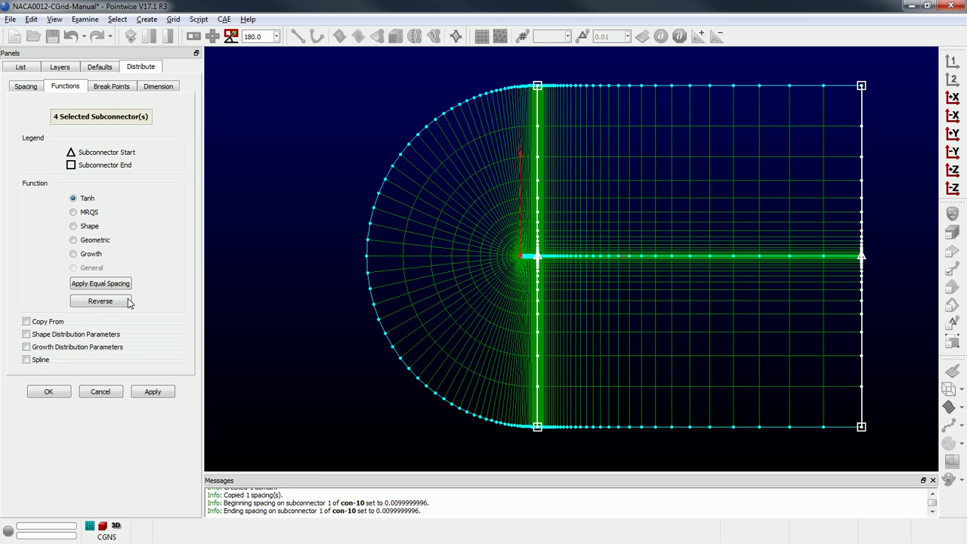
Try the Growth distribution function on the four vertical connectors and inspect its layer-count and growth-rate parameters.
{"action": "left_click", "coordinate": [73, 256]}
{"action": "left_click", "coordinate": [27, 348]}
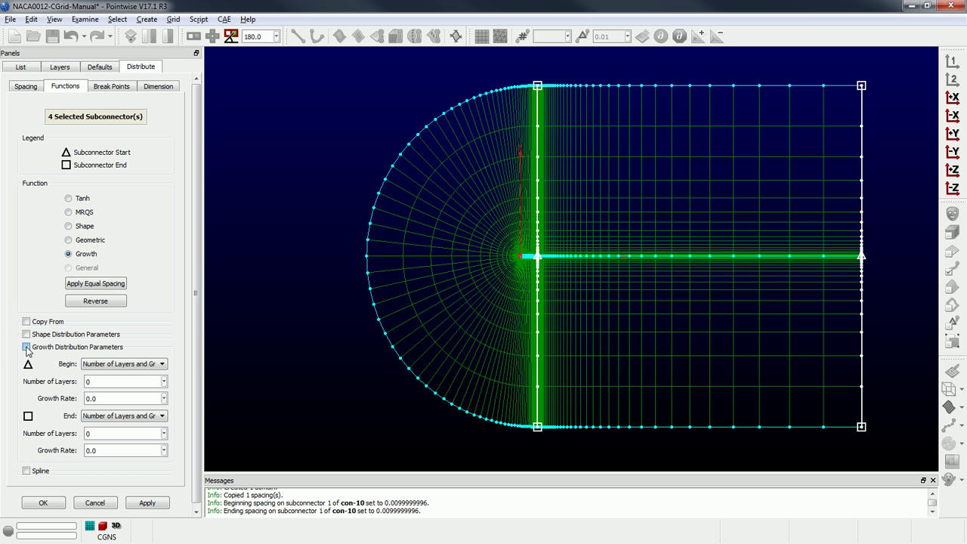
{"action": "left_click", "coordinate": [100, 383]}
{"action": "left_click", "coordinate": [94, 502]}
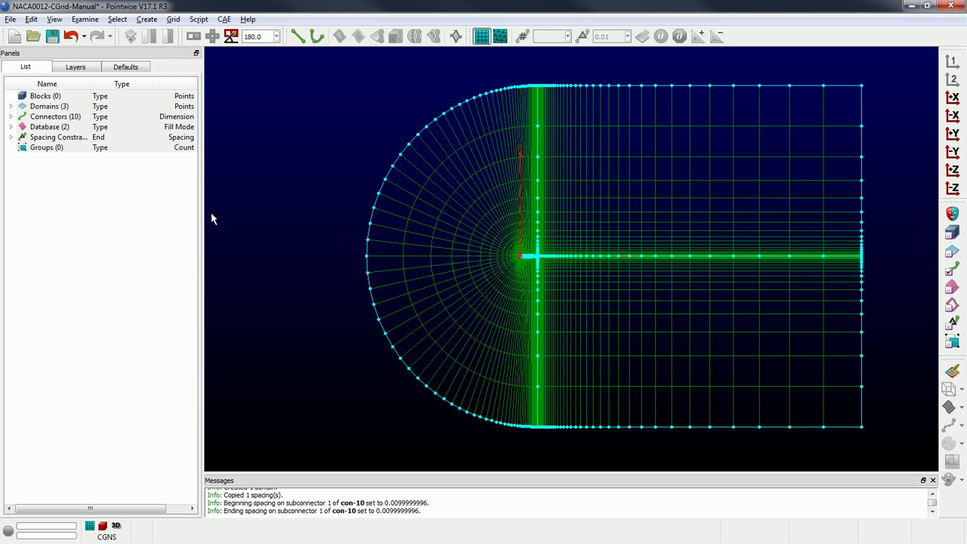
Set the CAE solver dimension to 2D.
{"action": "left_click", "coordinate": [224, 20]}
{"action": "left_click", "coordinate": [236, 60]}
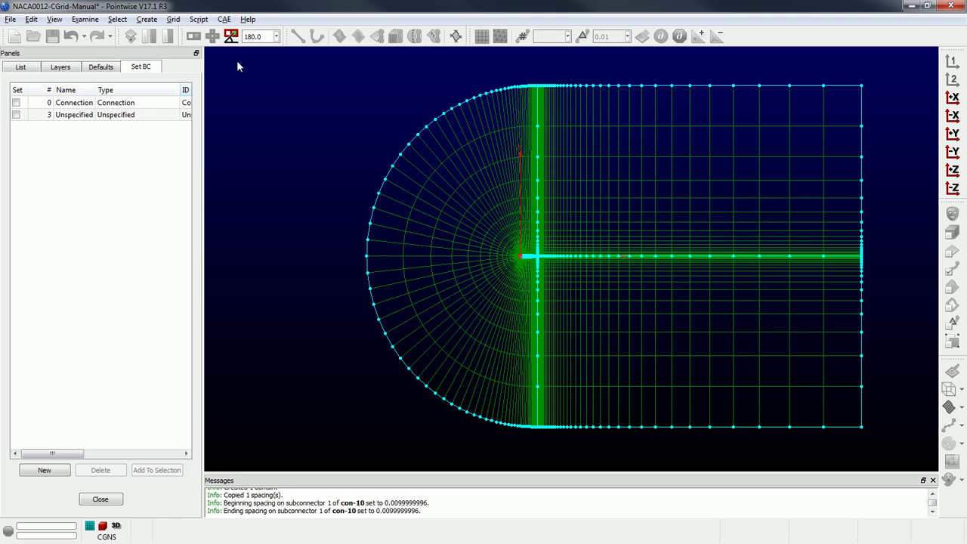
{"action": "left_click", "coordinate": [225, 19]}
{"action": "mouse_move", "coordinate": [327, 53]}
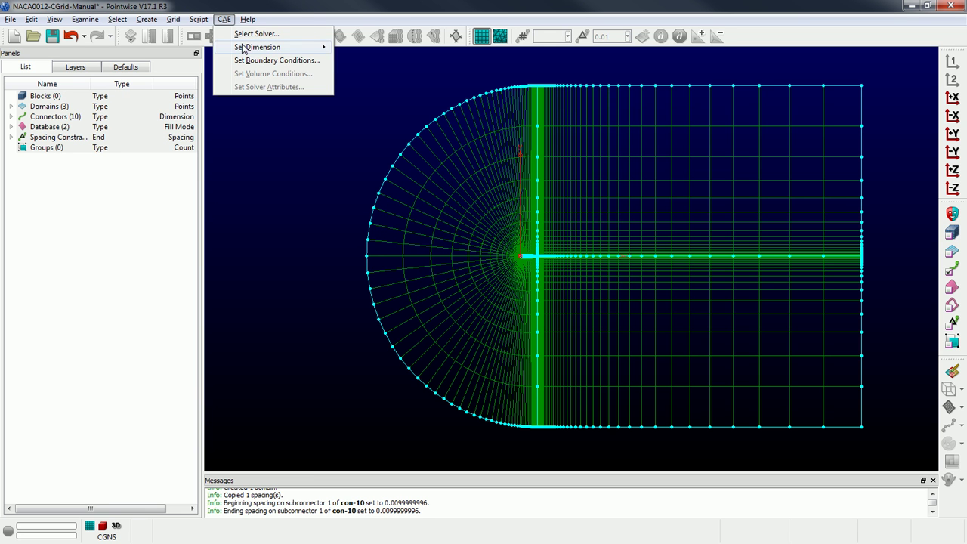
{"action": "left_click", "coordinate": [340, 49]}
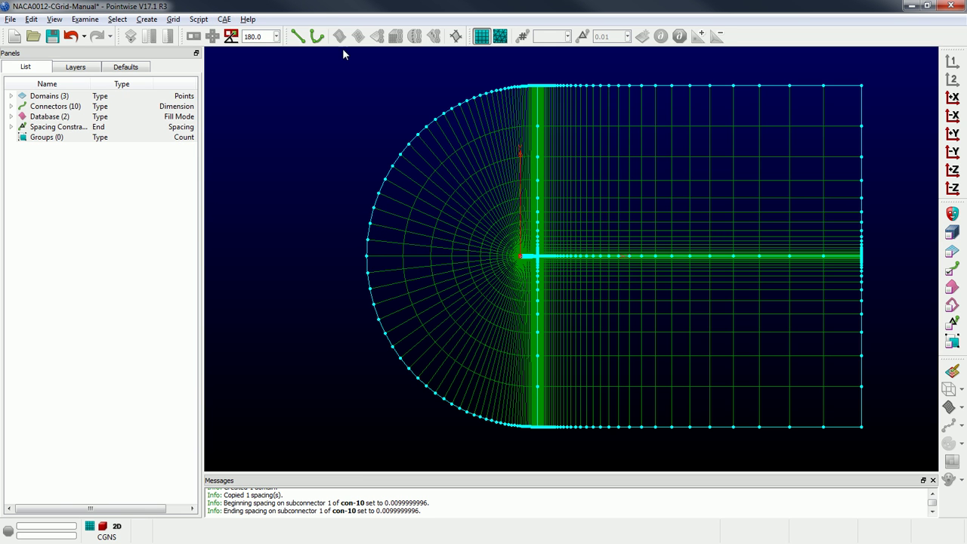
Create a new CAE boundary condition and assign it to the outer arc connector of the C-grid.
{"action": "left_click", "coordinate": [225, 19]}
{"action": "left_click", "coordinate": [257, 60]}
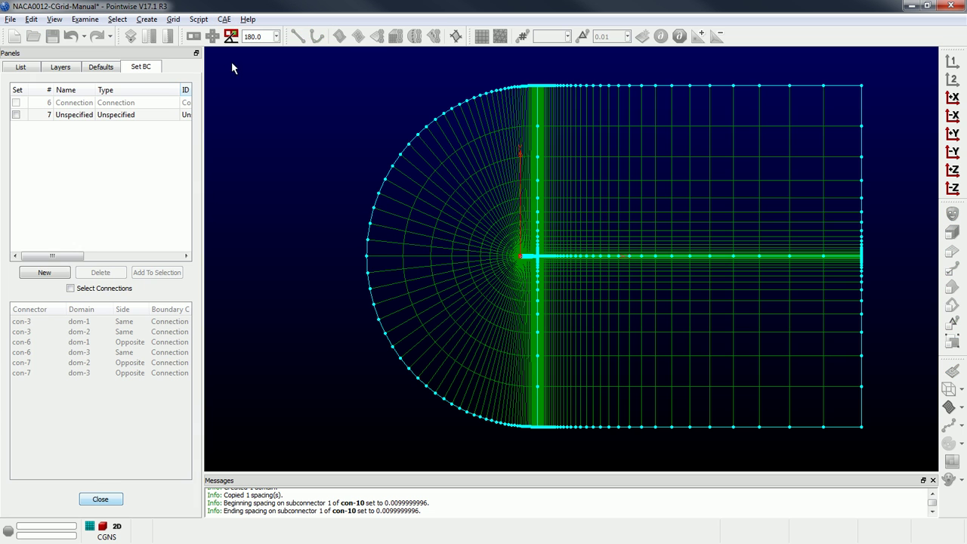
{"action": "left_click", "coordinate": [60, 272]}
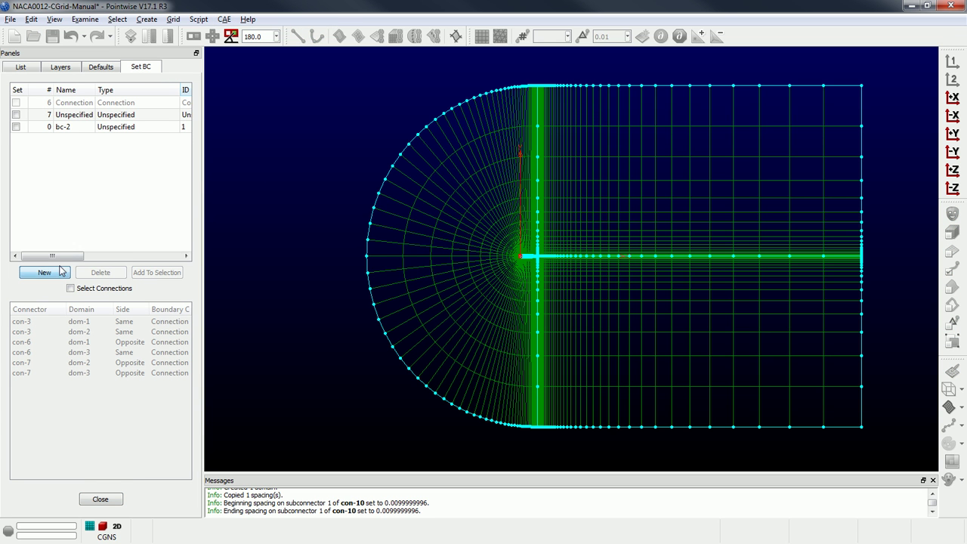
{"action": "left_click", "coordinate": [401, 158]}
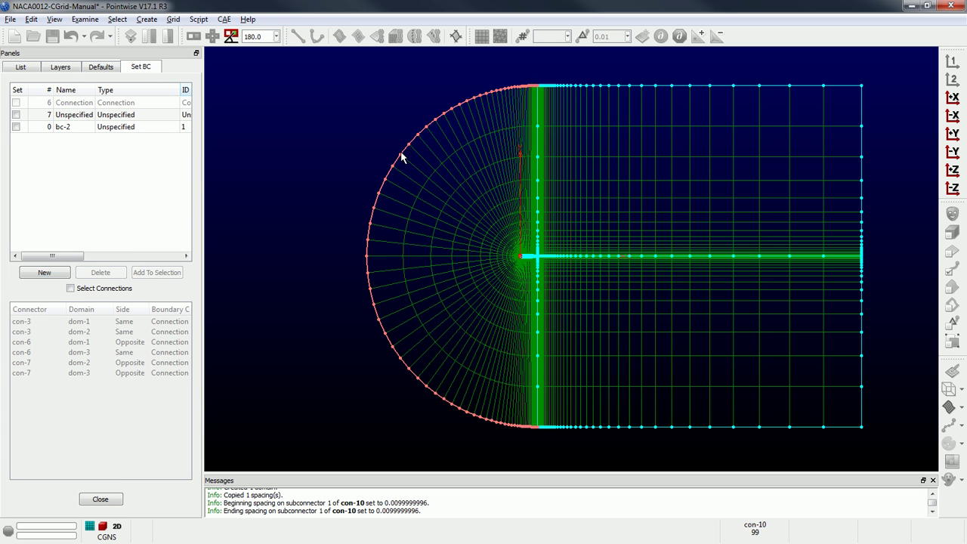
{"action": "left_click", "coordinate": [16, 126]}
Name the outer arc's boundary condition inlet and set its type to Inflow.
{"action": "left_click", "coordinate": [68, 126]}
{"action": "double_click", "coordinate": [68, 127]}
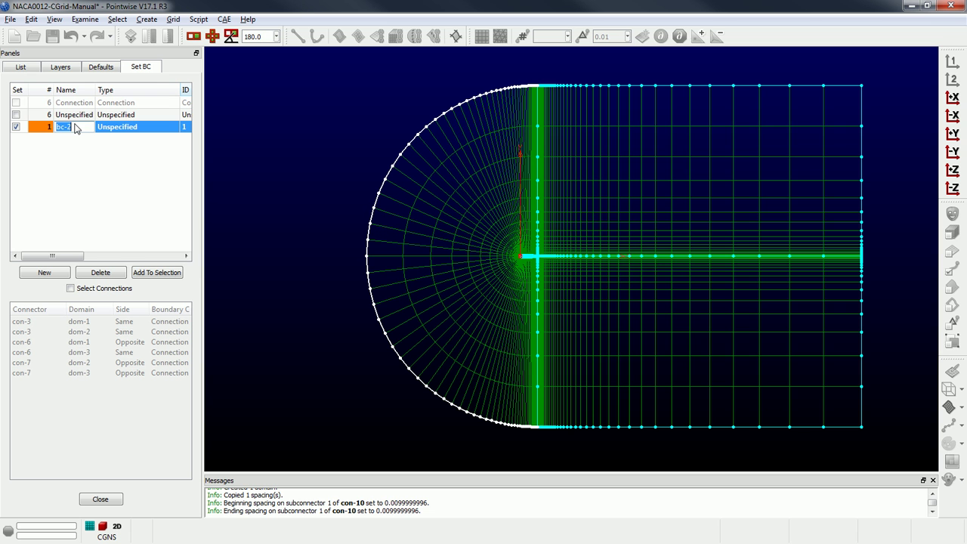
{"action": "type", "text": "inlet"}
{"action": "key", "text": "Return"}
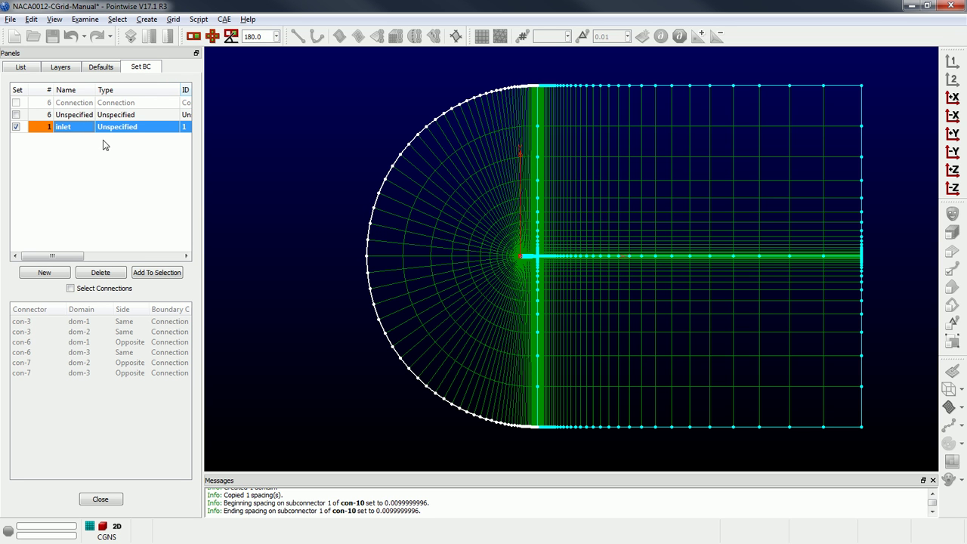
{"action": "double_click", "coordinate": [124, 129]}
{"action": "left_click", "coordinate": [124, 130]}
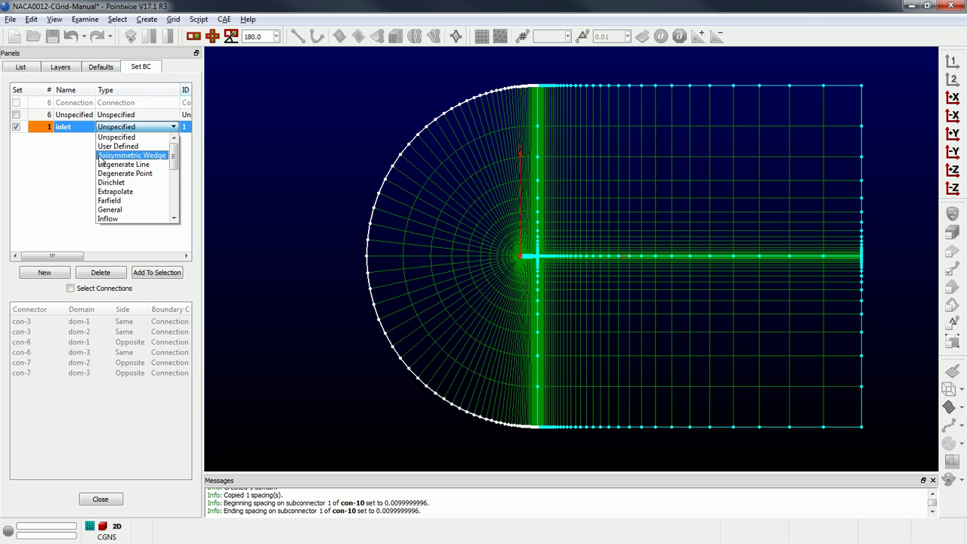
{"action": "left_click", "coordinate": [96, 214]}
{"action": "left_click", "coordinate": [90, 197]}
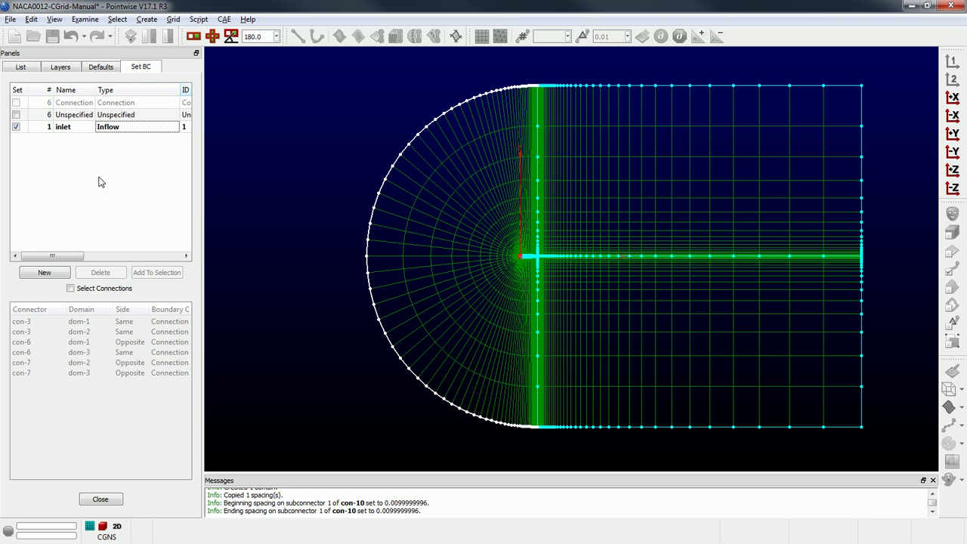
{"action": "left_click", "coordinate": [98, 500]}
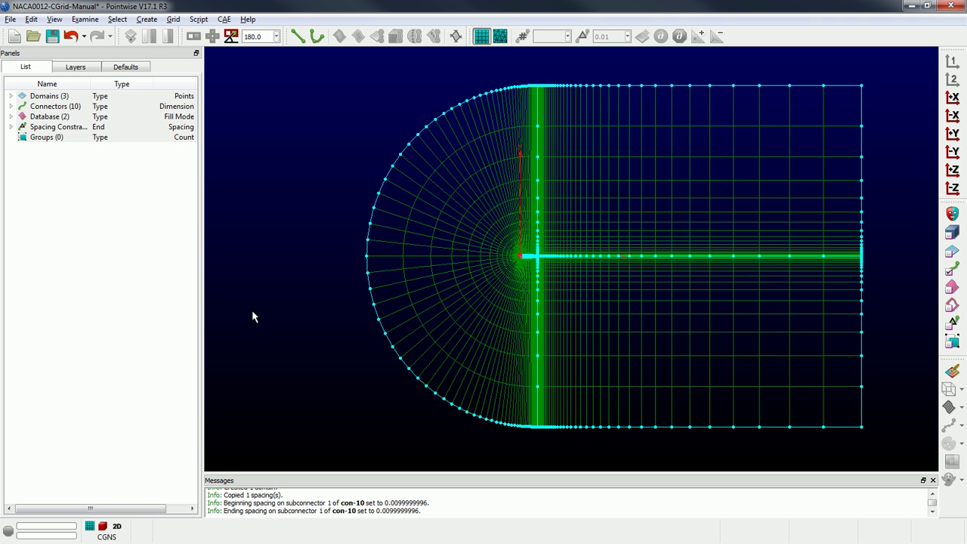
Select all domains and check the CAE export option for them.
{"action": "left_click", "coordinate": [952, 252]}
{"action": "key", "text": "ctrl+a"}
{"action": "left_click", "coordinate": [11, 19]}
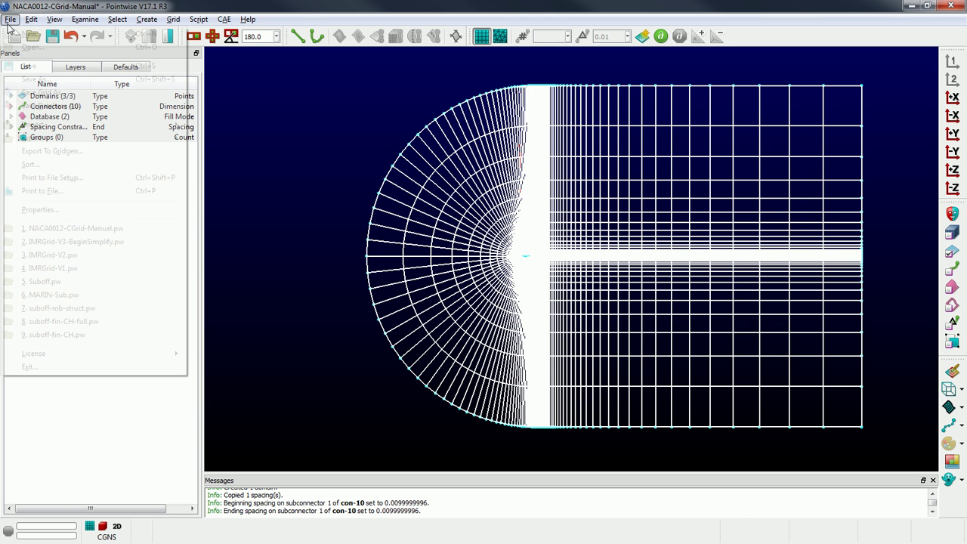
{"action": "mouse_move", "coordinate": [111, 143]}
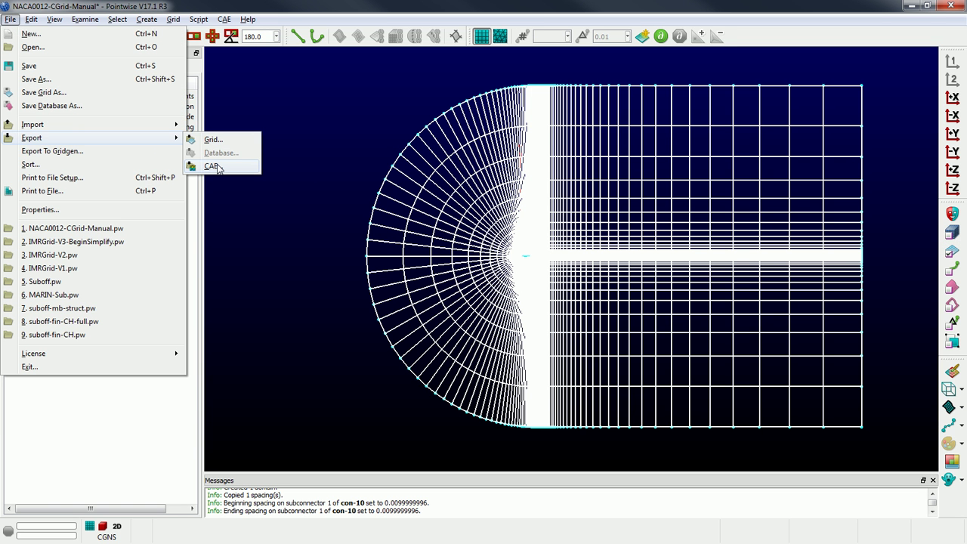
{"action": "left_click", "coordinate": [322, 113]}
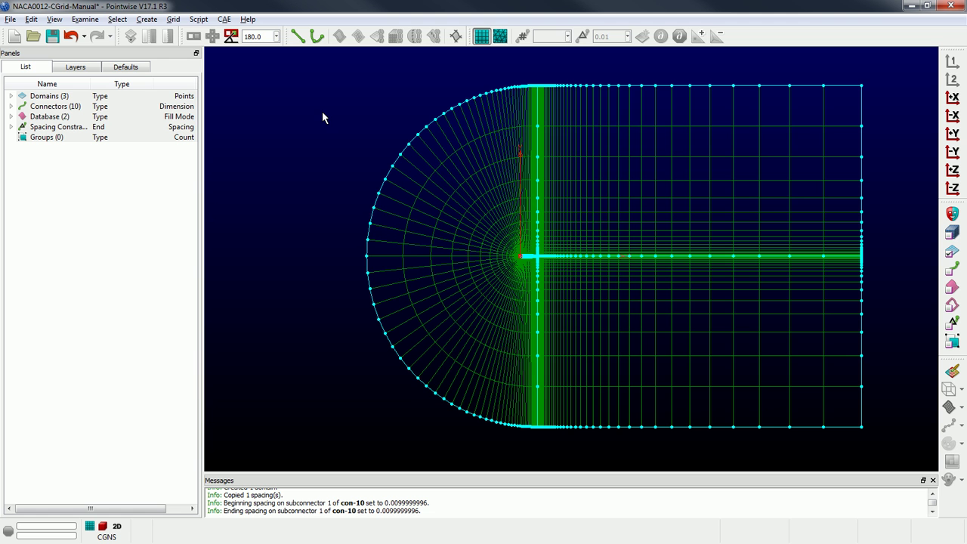
Examine the C-grid close up around the airfoil surface and its trailing edge.
{"action": "scroll", "coordinate": [463, 226], "scroll_direction": "up", "scroll_amount": 1}
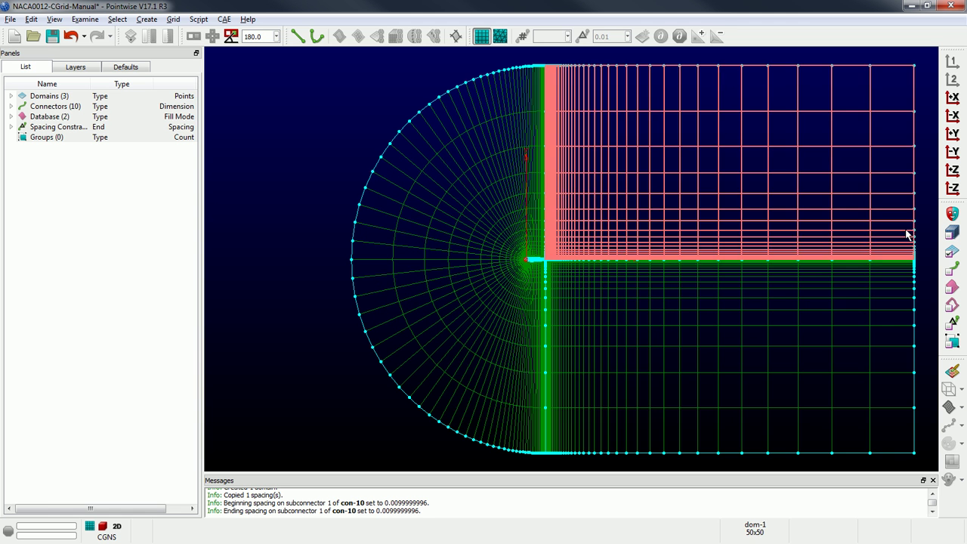
{"action": "scroll", "coordinate": [421, 216], "scroll_direction": "up", "scroll_amount": 3}
{"action": "scroll", "coordinate": [657, 277], "scroll_direction": "up", "scroll_amount": 1}
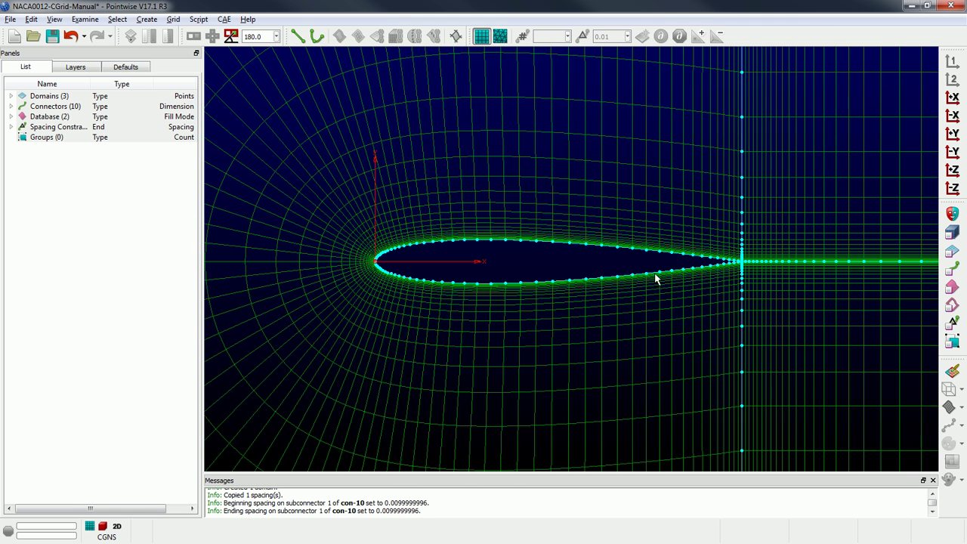
{"action": "scroll", "coordinate": [628, 286], "scroll_direction": "up", "scroll_amount": 1}
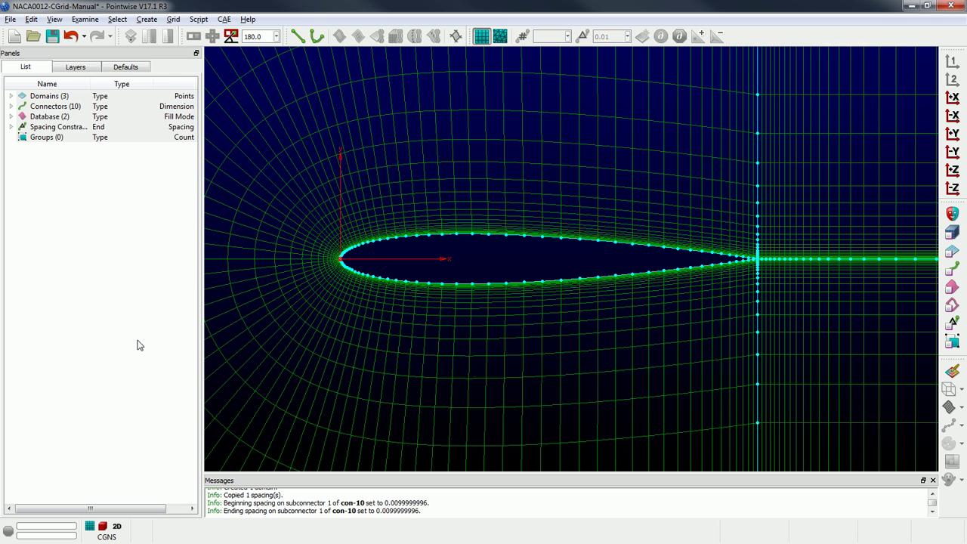